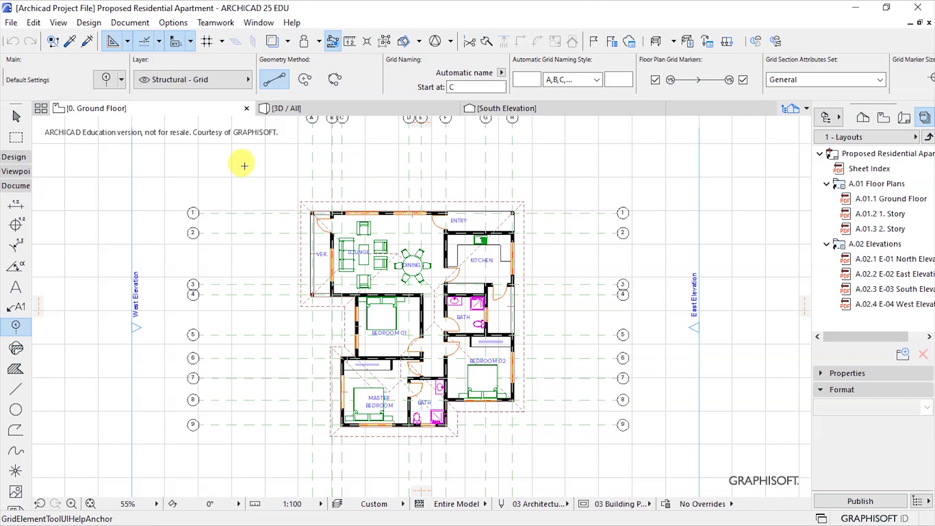
Review the project's working units for length, area, volume, angle and layout, and accept them
click(172, 23)
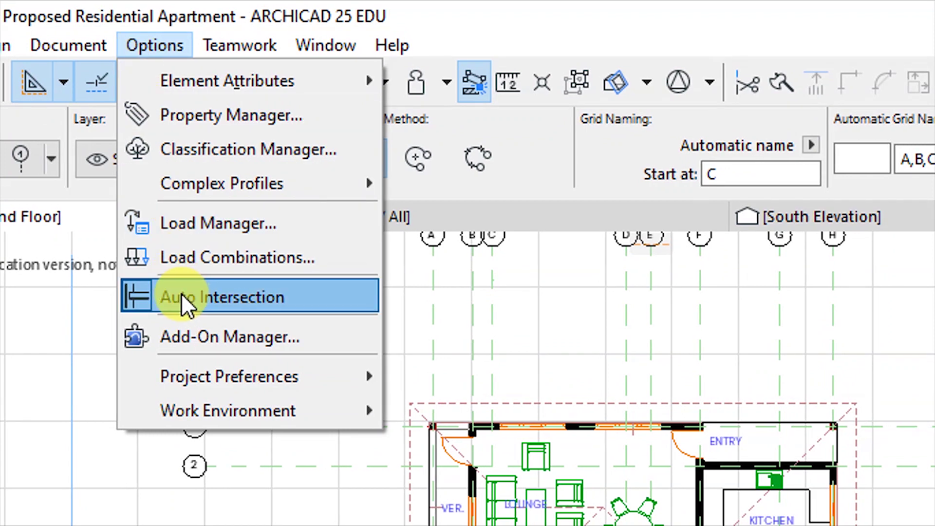
mouse_move(208, 376)
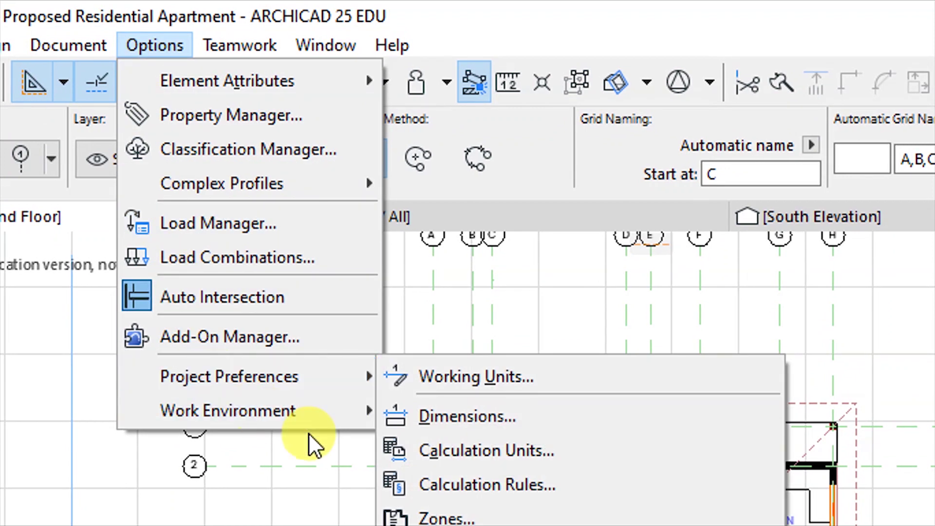
click(435, 377)
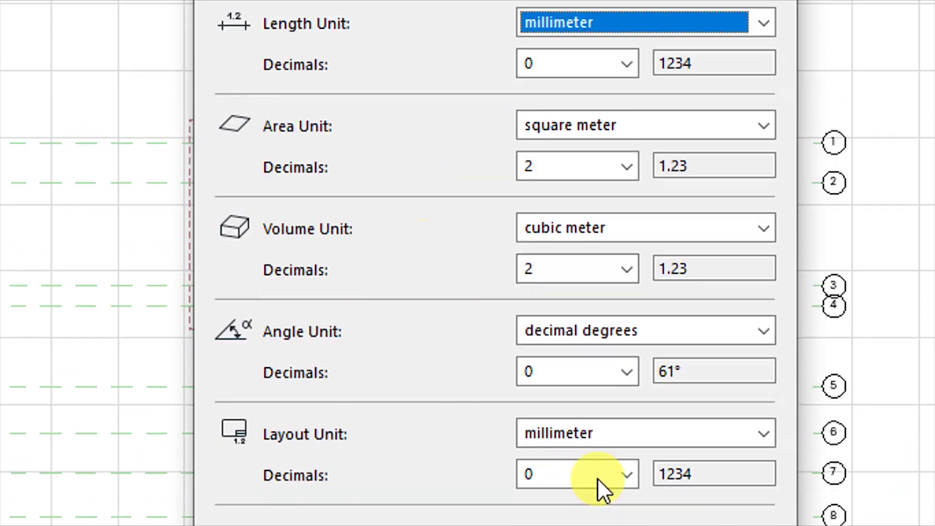
click(681, 525)
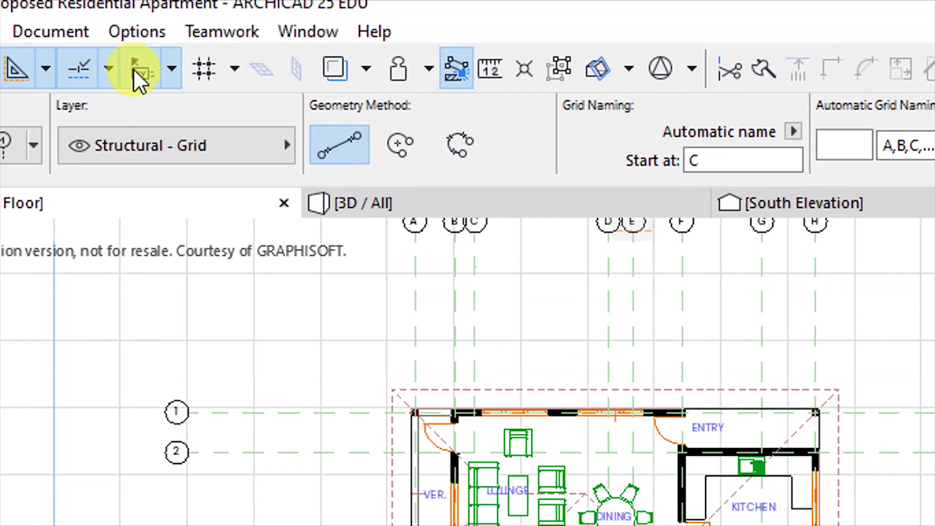
Set the project's linear dimensions to millimeter with 0 decimals, extra accuracy off and scaled witness lines
click(137, 31)
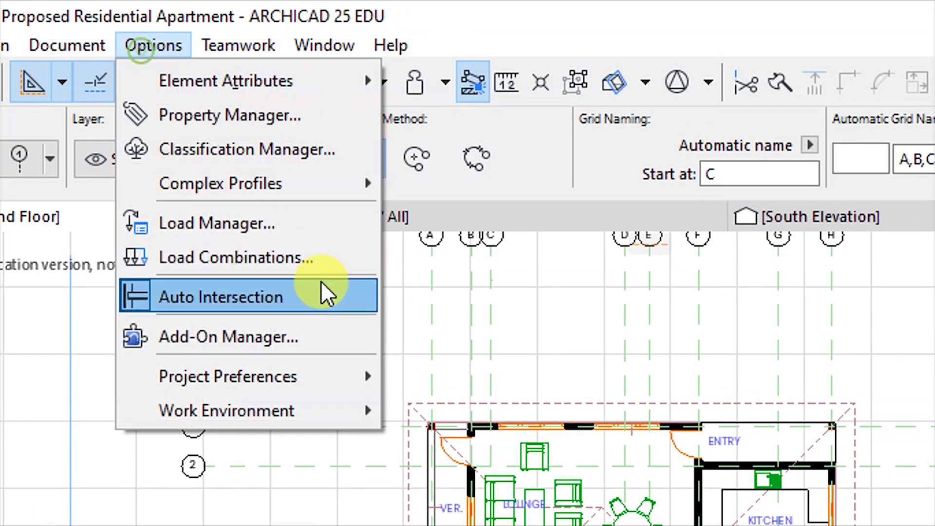
mouse_move(244, 367)
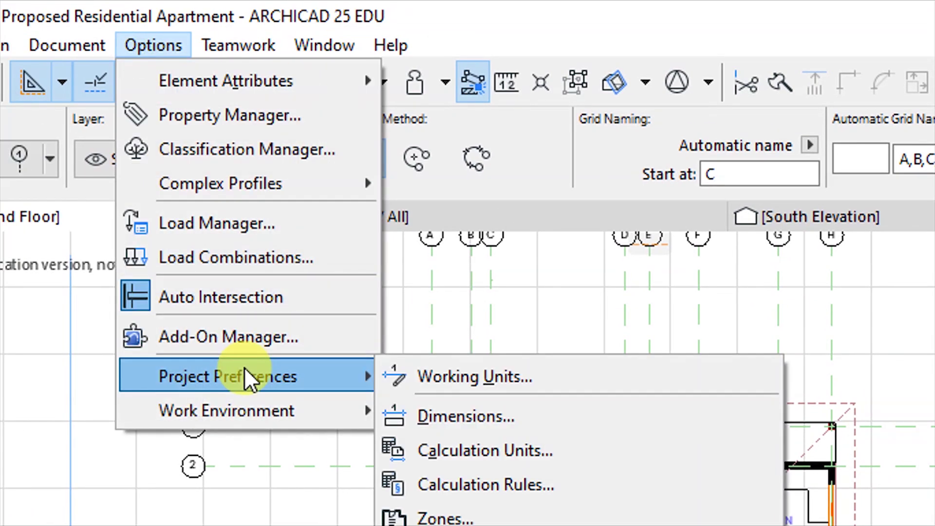
click(437, 412)
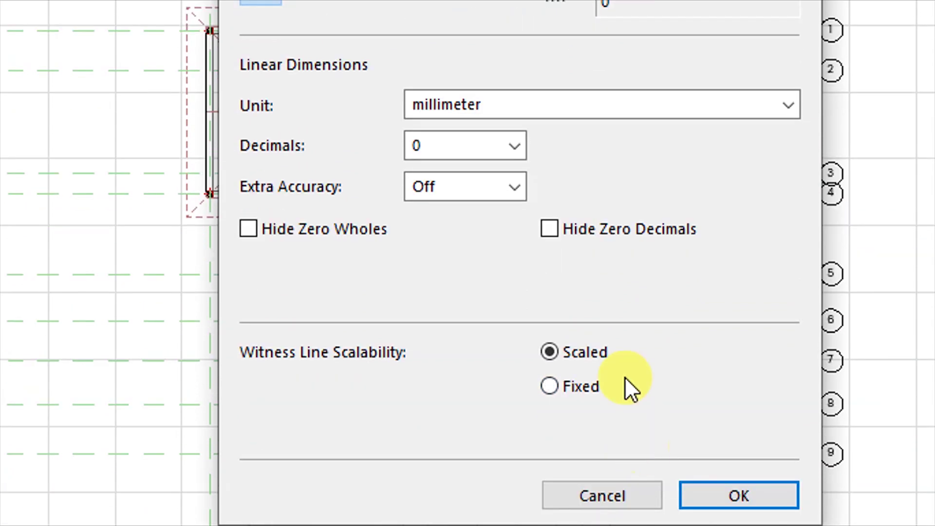
click(434, 108)
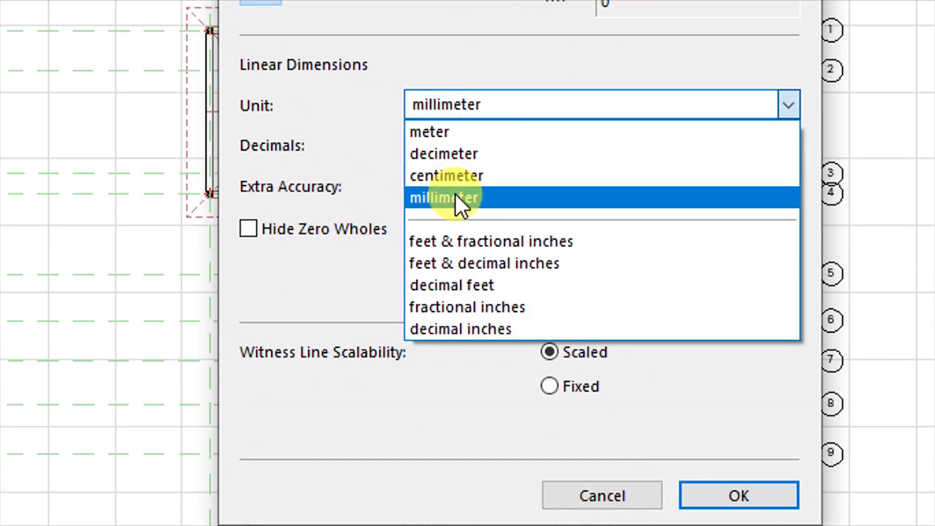
click(455, 196)
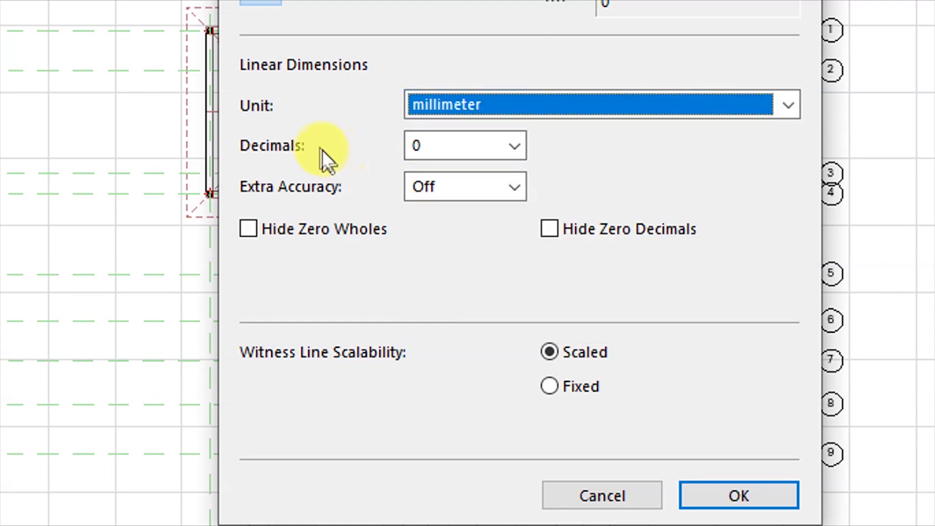
click(427, 146)
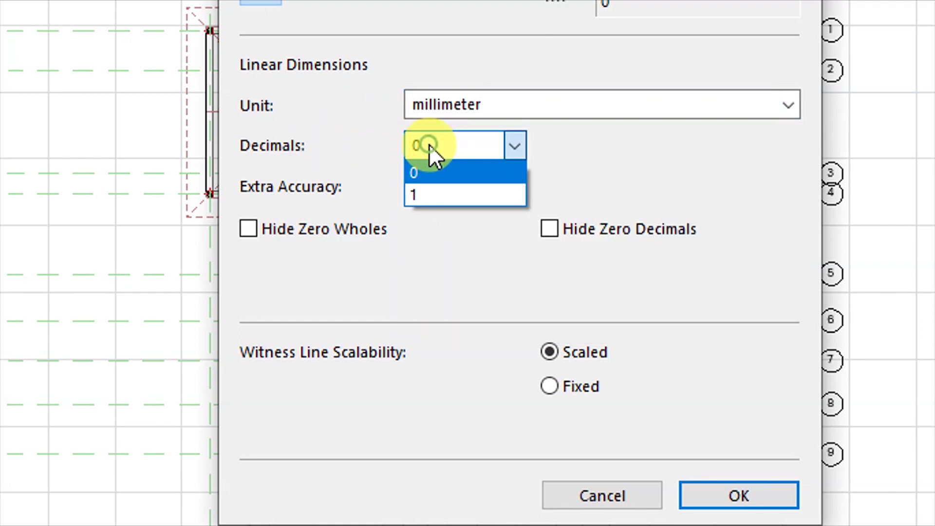
click(422, 168)
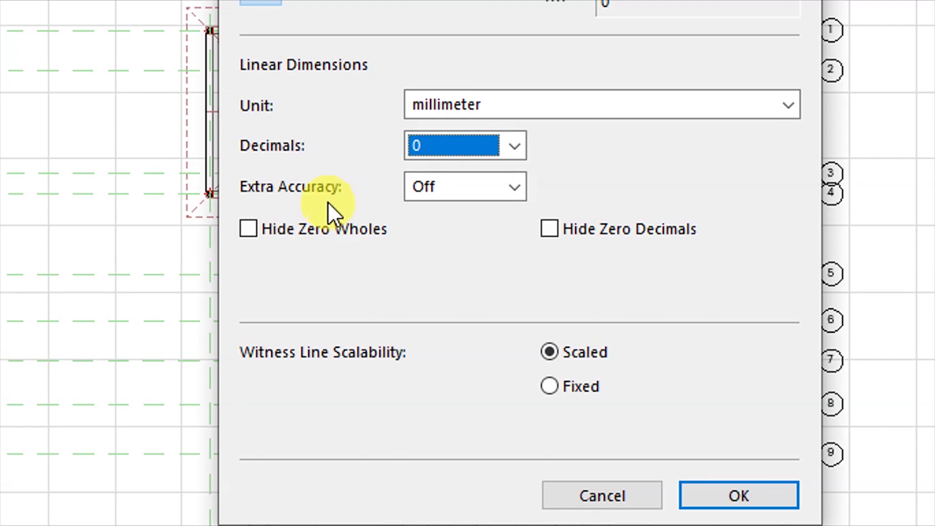
click(418, 196)
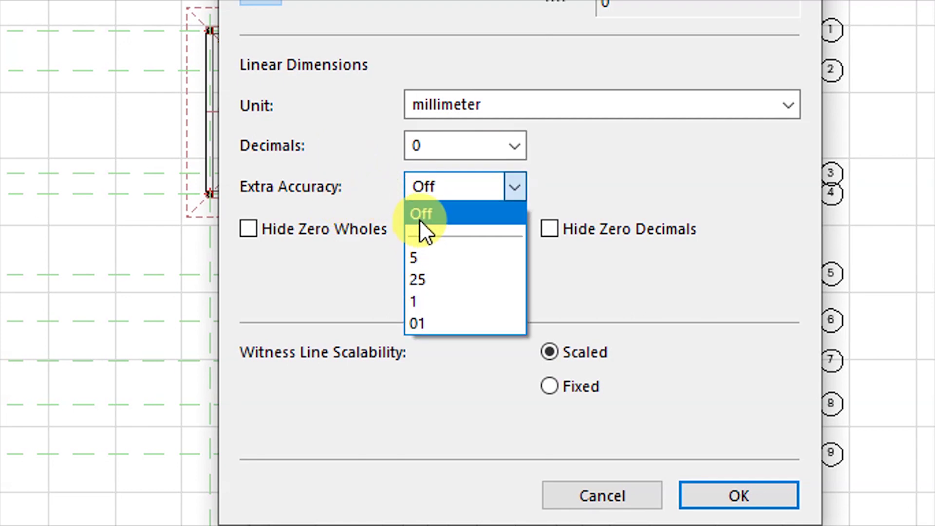
click(420, 215)
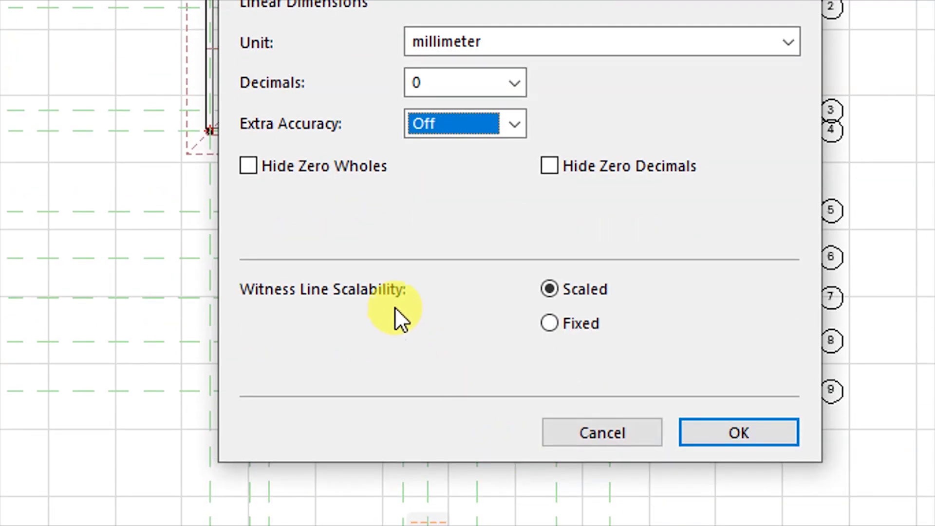
click(548, 290)
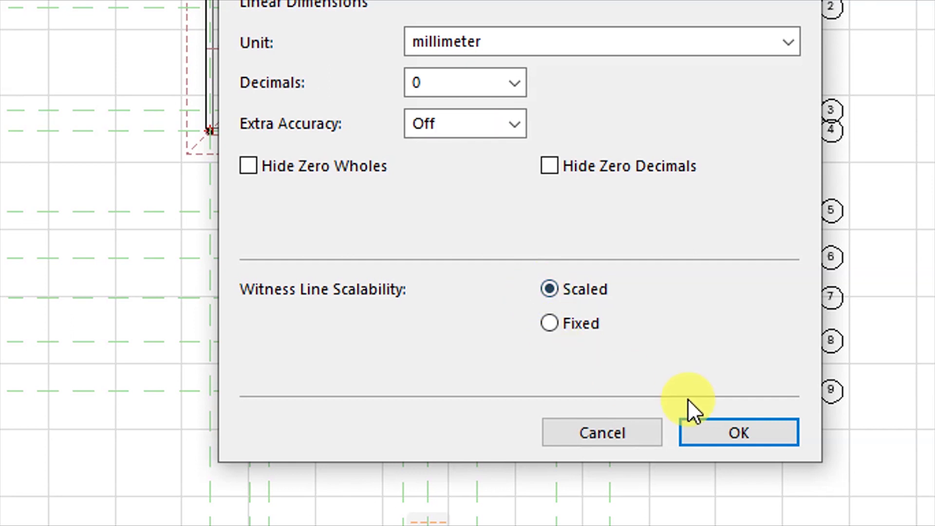
click(718, 430)
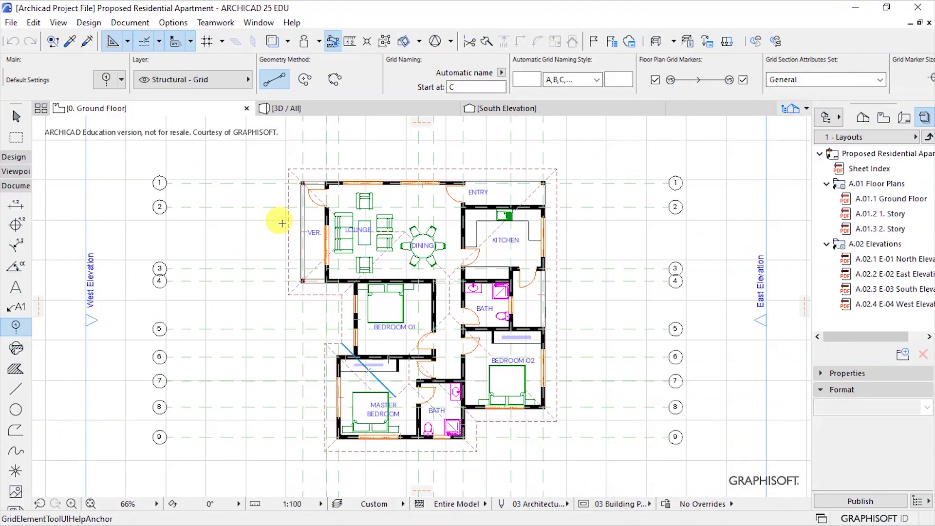
Activate the Dimension tool and open its default settings
click(82, 23)
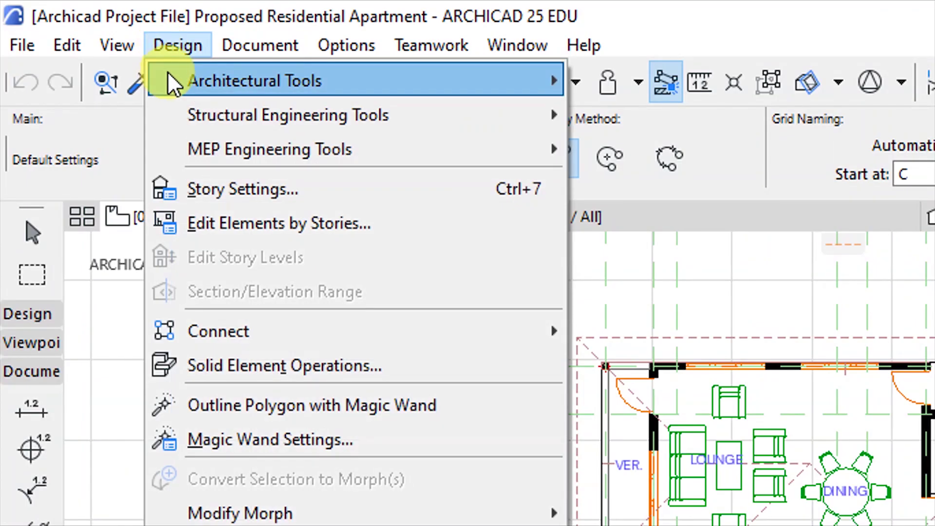
mouse_move(225, 48)
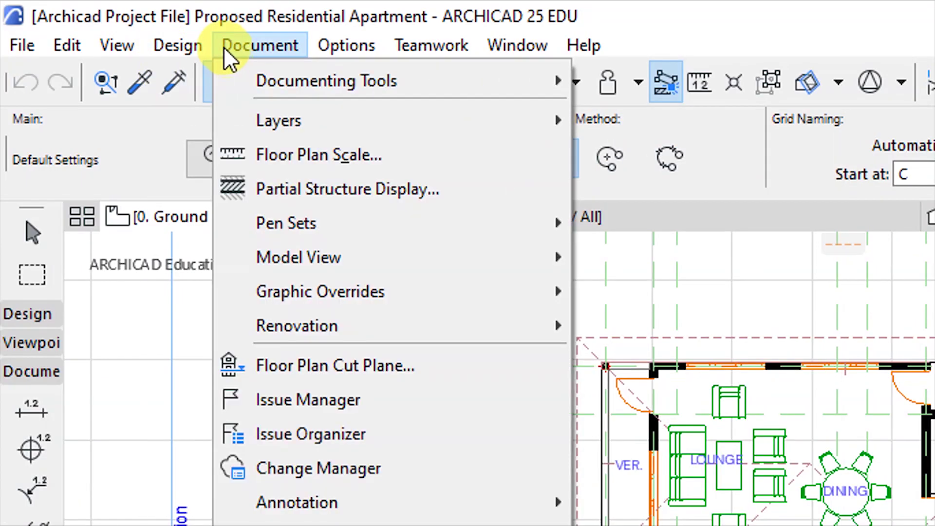
mouse_move(254, 78)
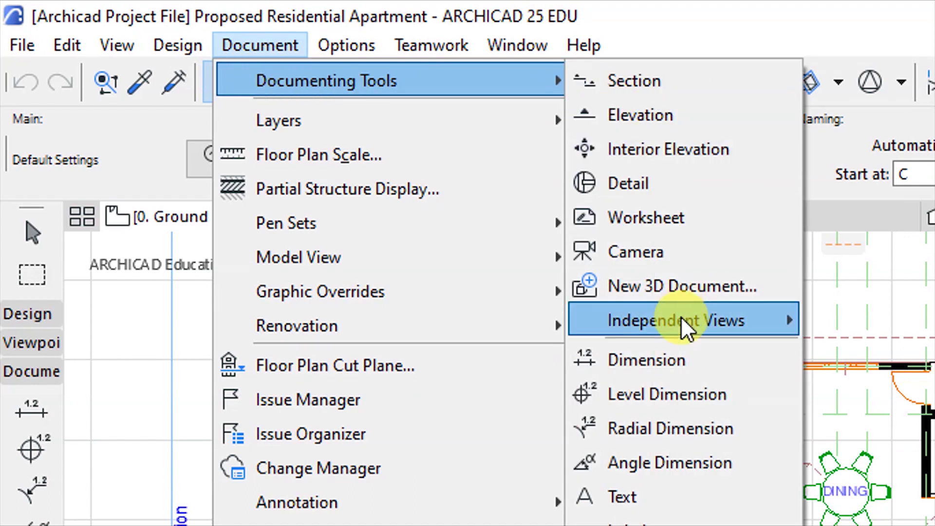
click(648, 363)
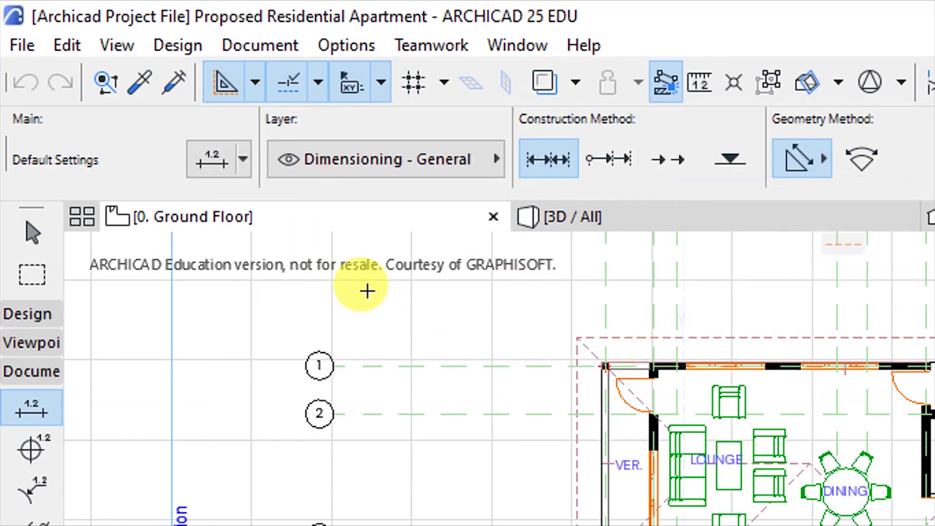
click(199, 159)
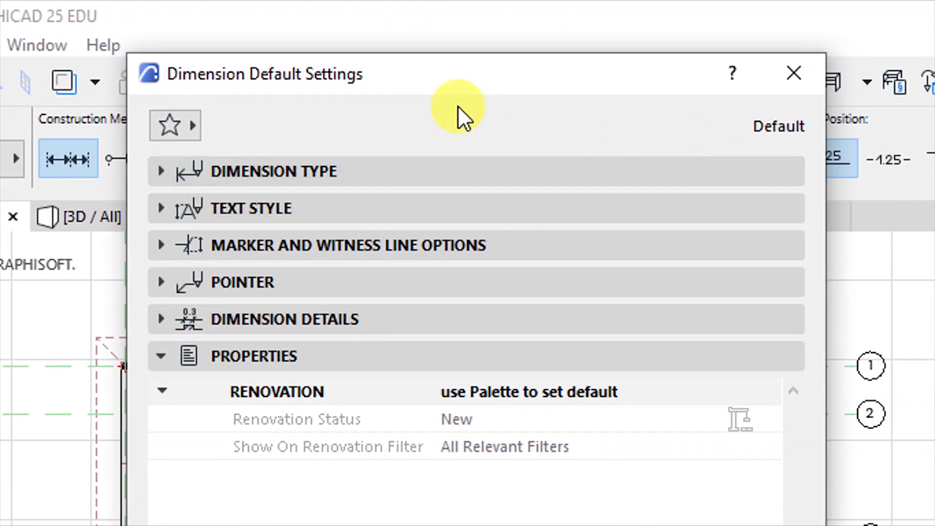
Set the default dimension type to the linear chain method, keeping the slash marker, with custom-length witness lines
click(303, 173)
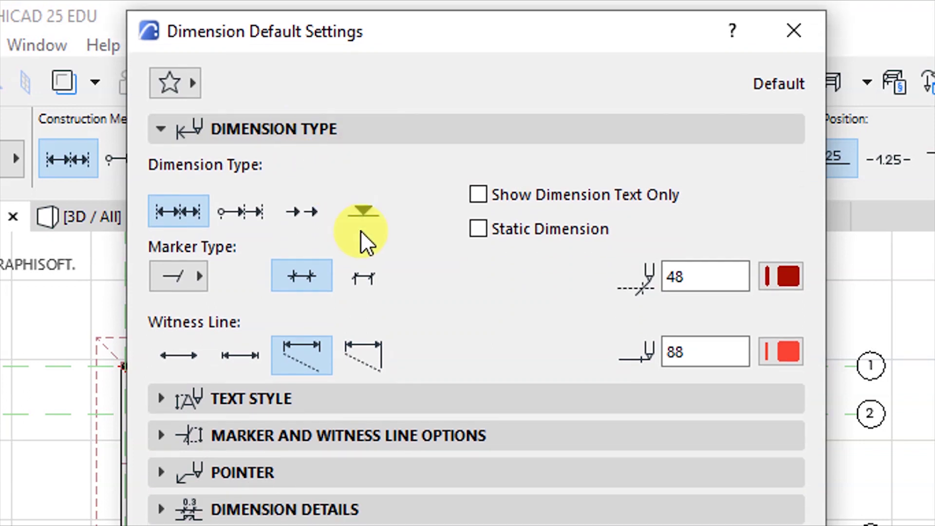
click(456, 458)
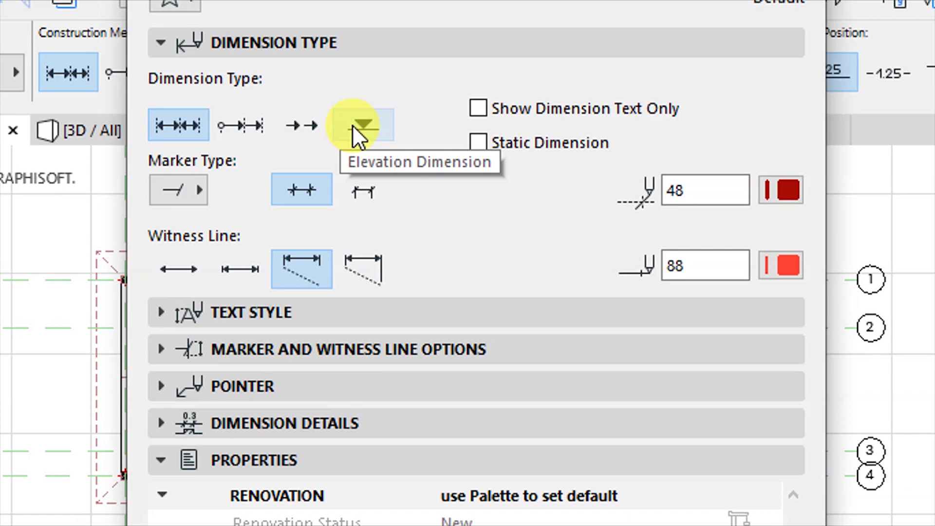
click(167, 126)
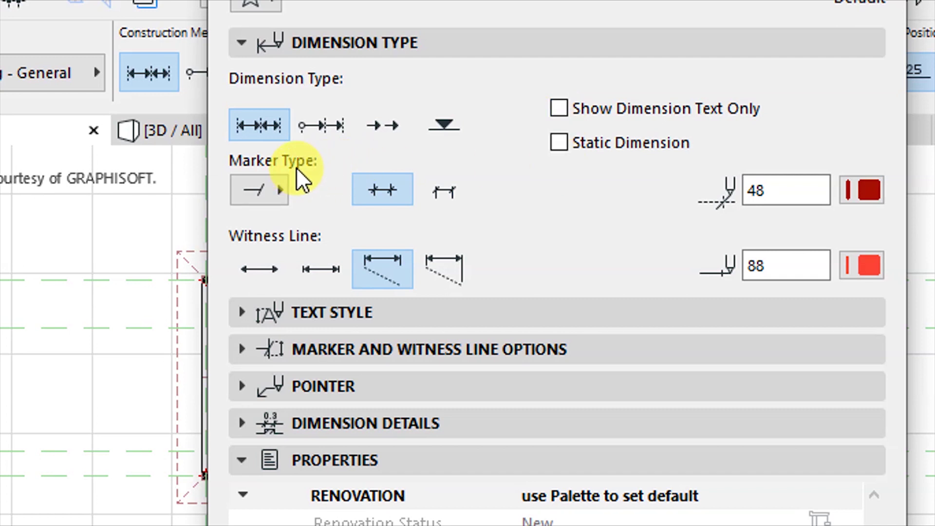
click(278, 187)
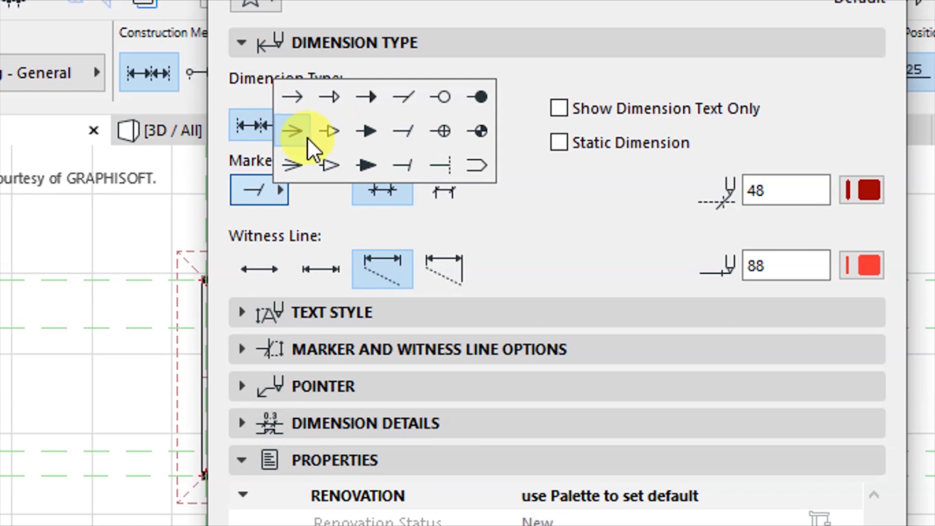
click(325, 196)
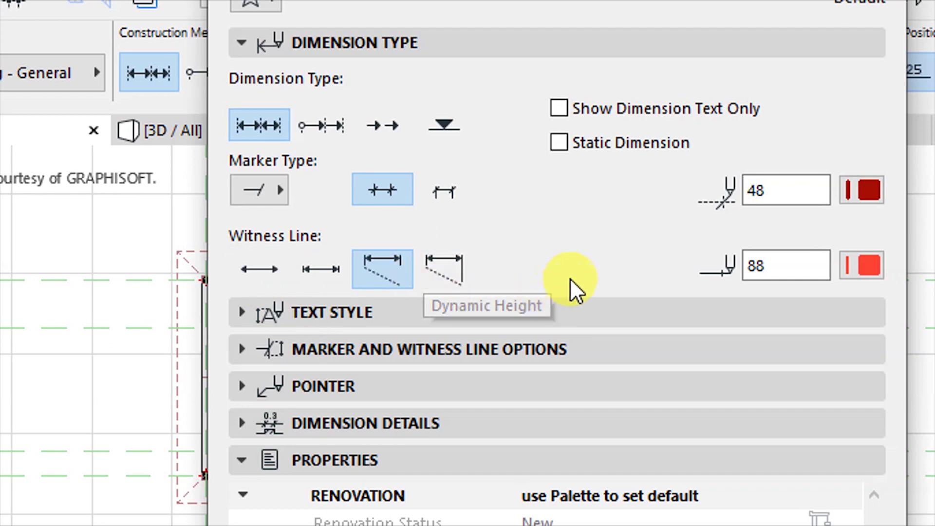
click(384, 264)
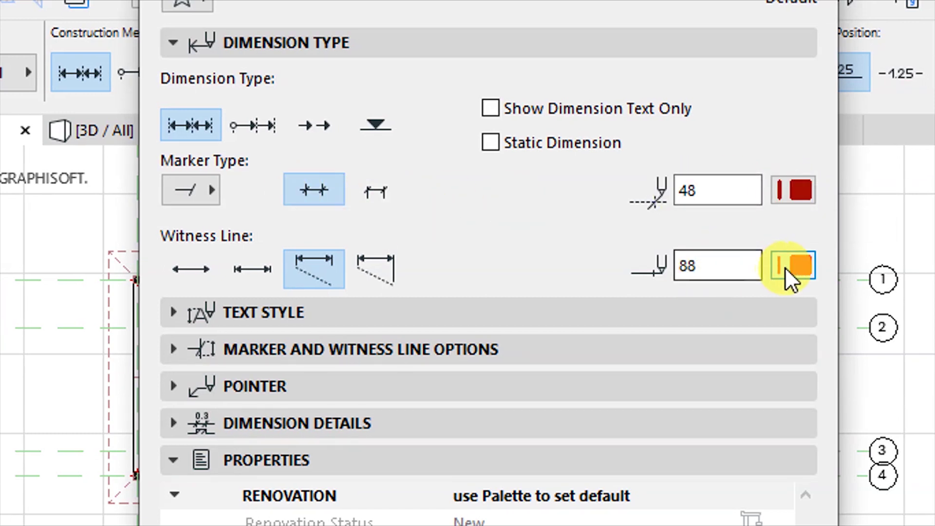
Set the default dimension text style to the DM Sans font, text pen 46 and a 2.00 mm font size
click(285, 315)
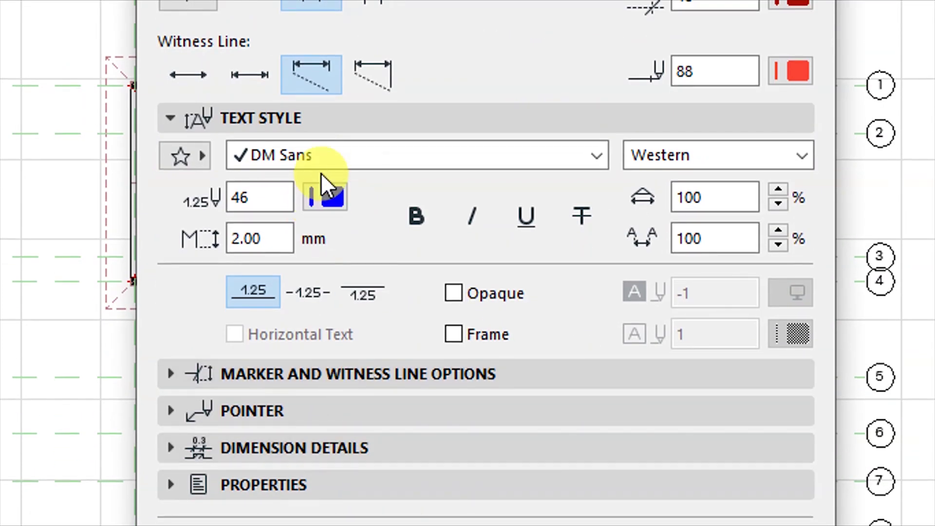
click(250, 155)
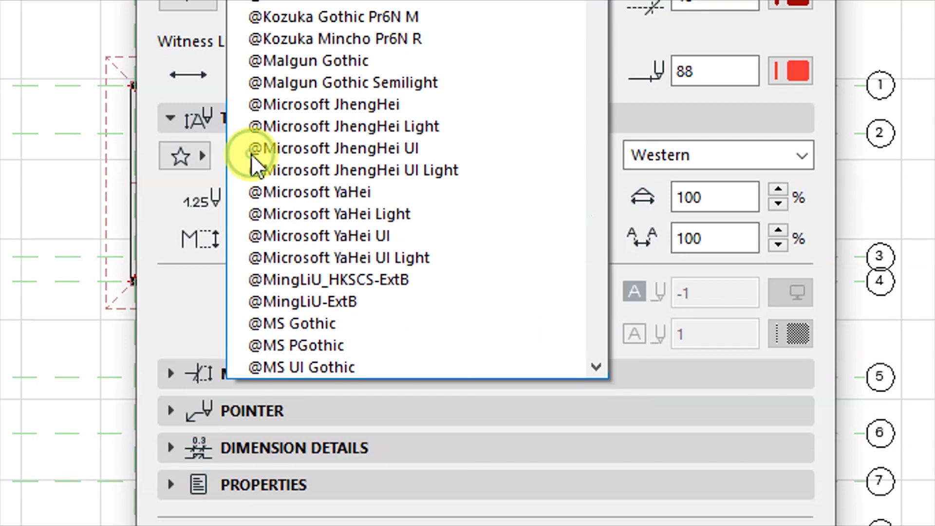
scroll(250, 154, down, 1)
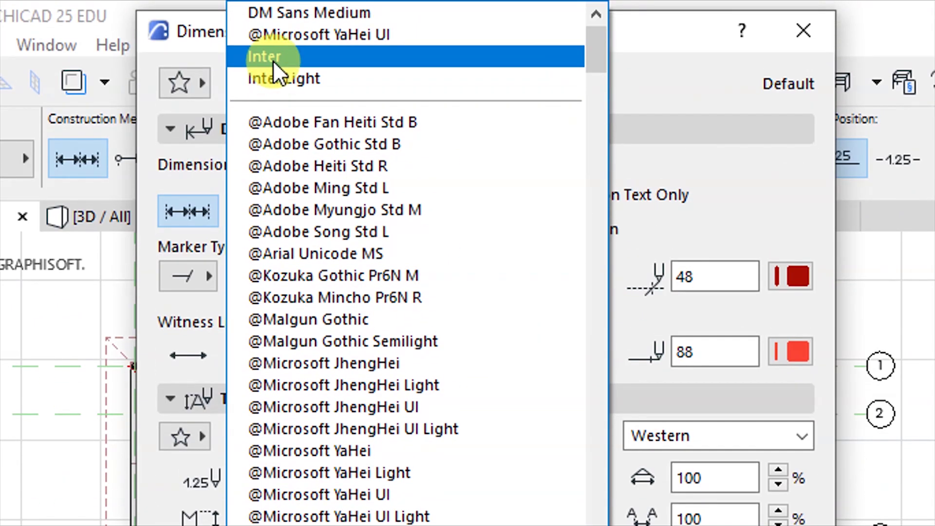
scroll(587, 46, up, 1)
click(318, 15)
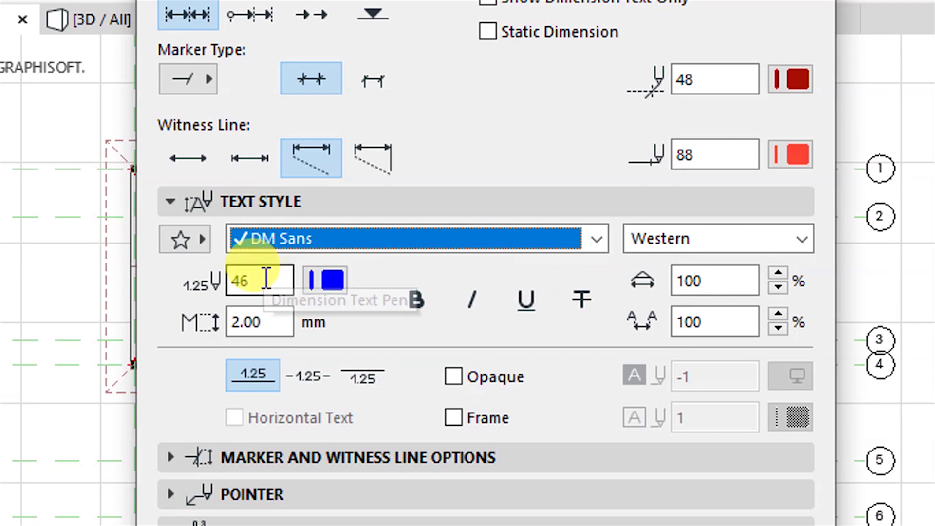
click(332, 287)
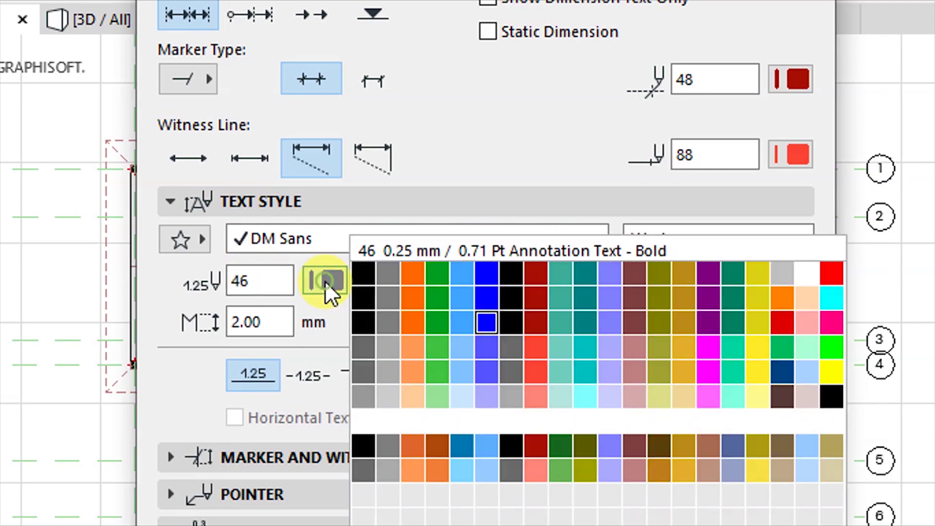
click(487, 322)
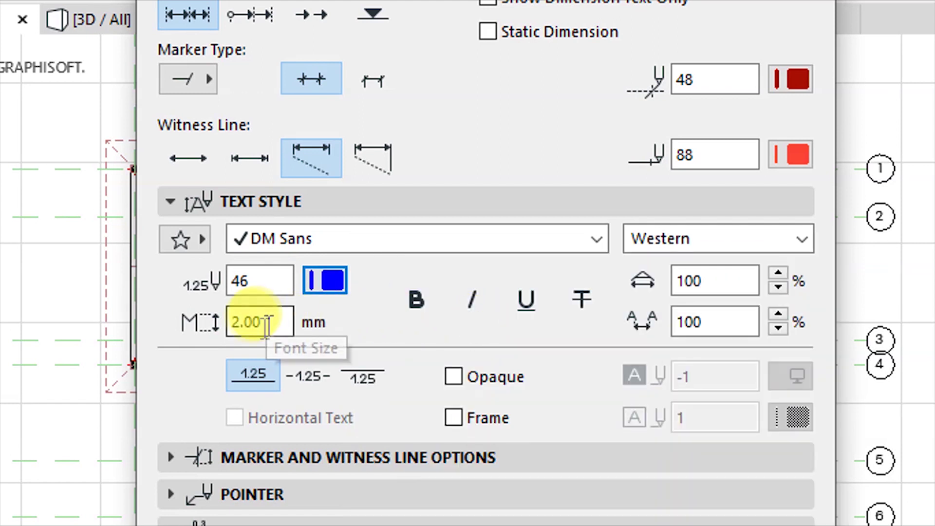
click(270, 322)
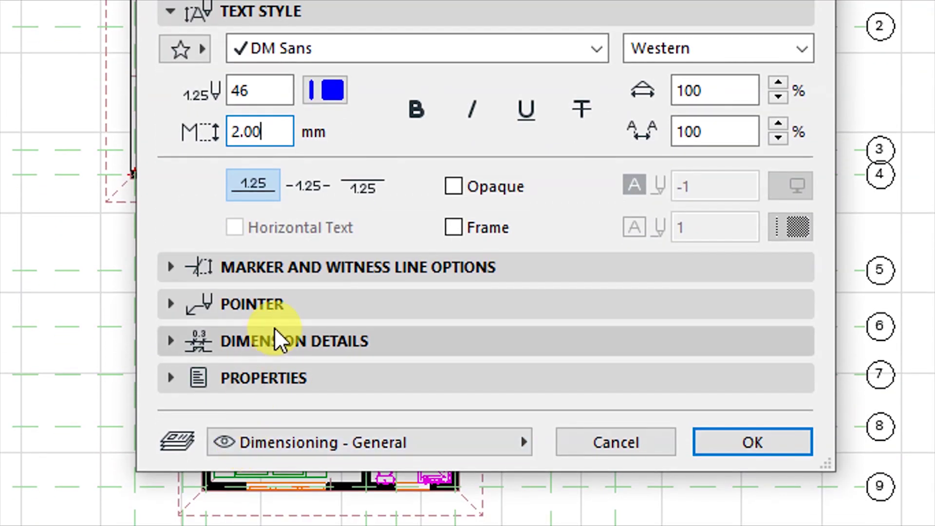
Check the marker and witness line options, keeping the marker size at 1.25 mm and the custom witness line length at 3 mm
click(282, 272)
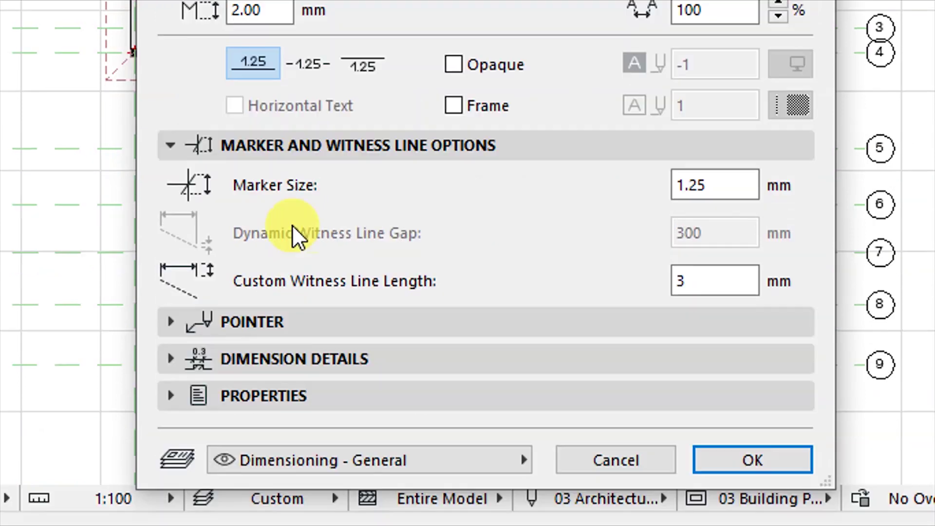
click(721, 189)
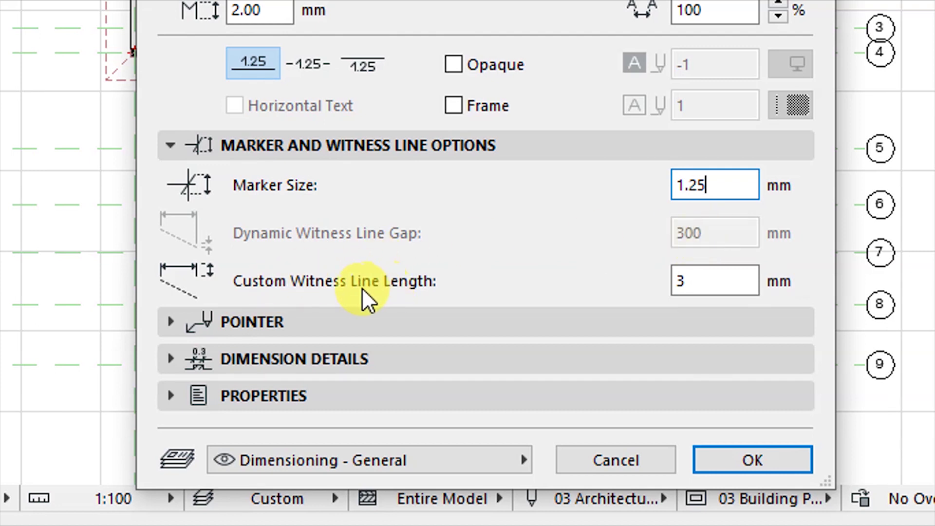
click(689, 281)
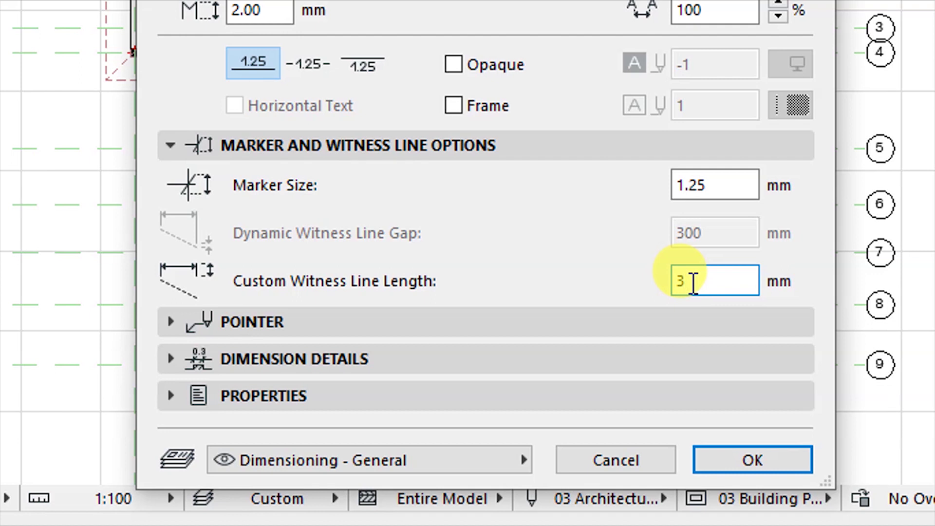
Review the default pointer settings and enable displaying the height of openings in the dimension details
click(290, 321)
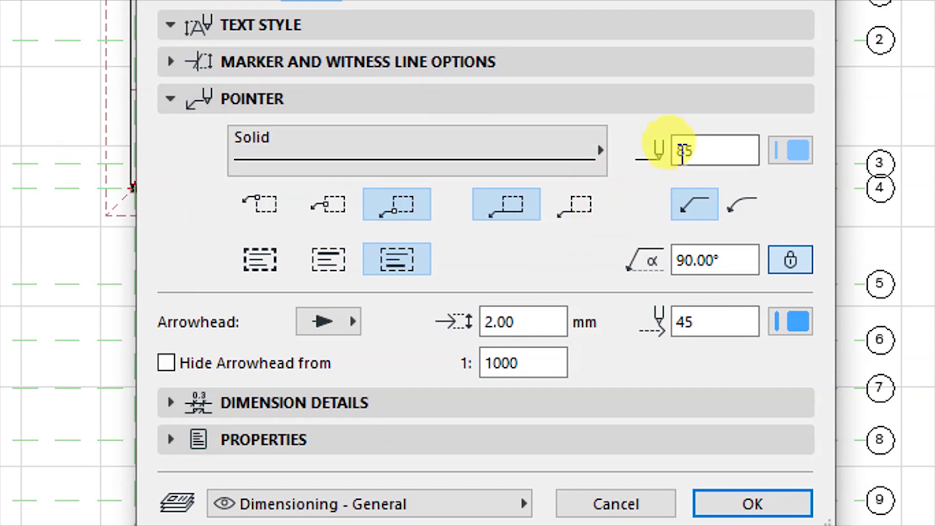
click(244, 98)
click(257, 133)
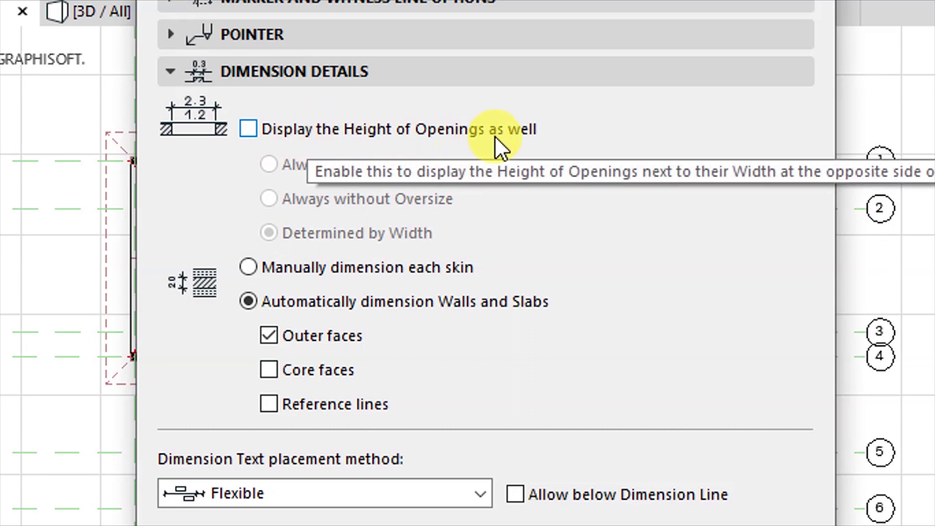
click(246, 132)
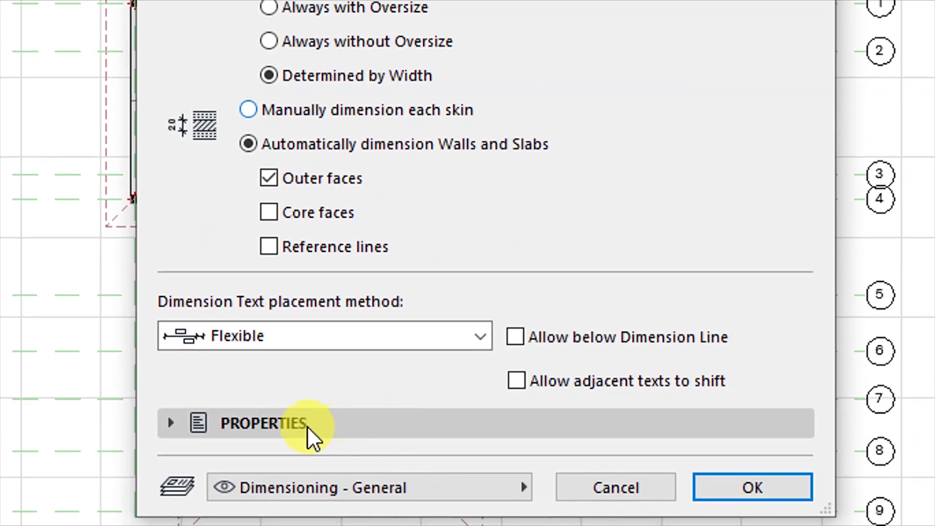
Review the default properties, keep the Dimensioning - General layer, and accept the default dimension settings
click(279, 419)
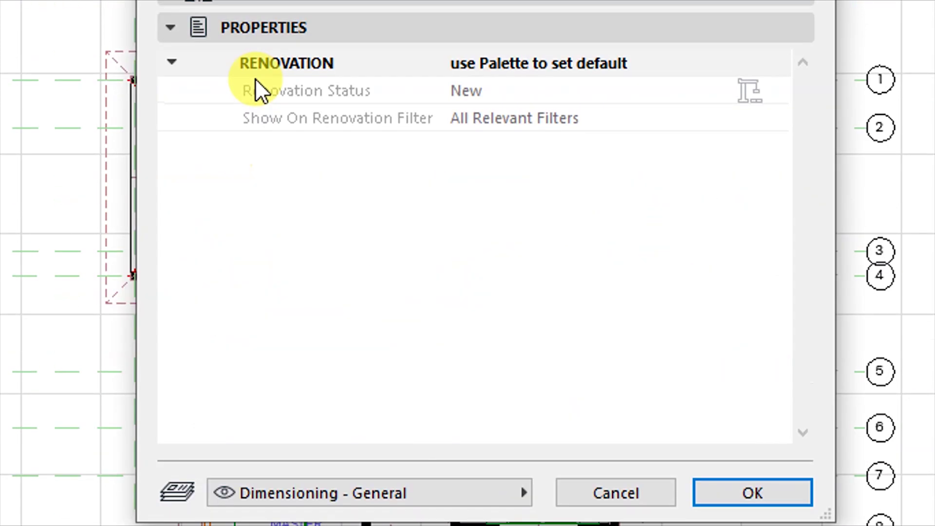
click(371, 158)
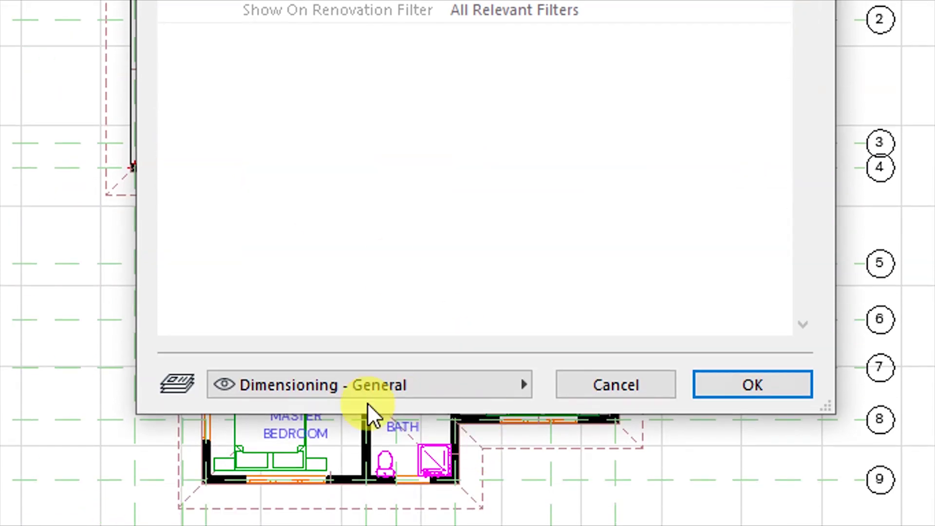
click(320, 393)
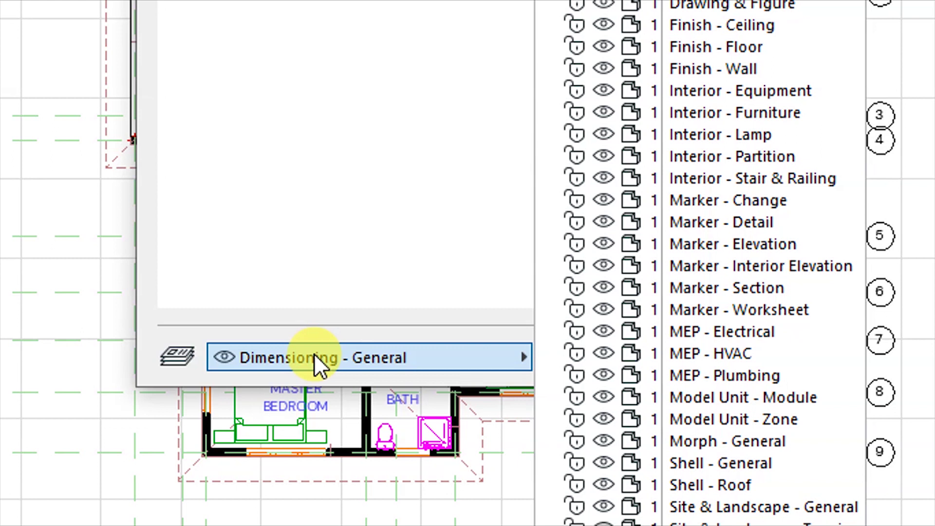
click(361, 290)
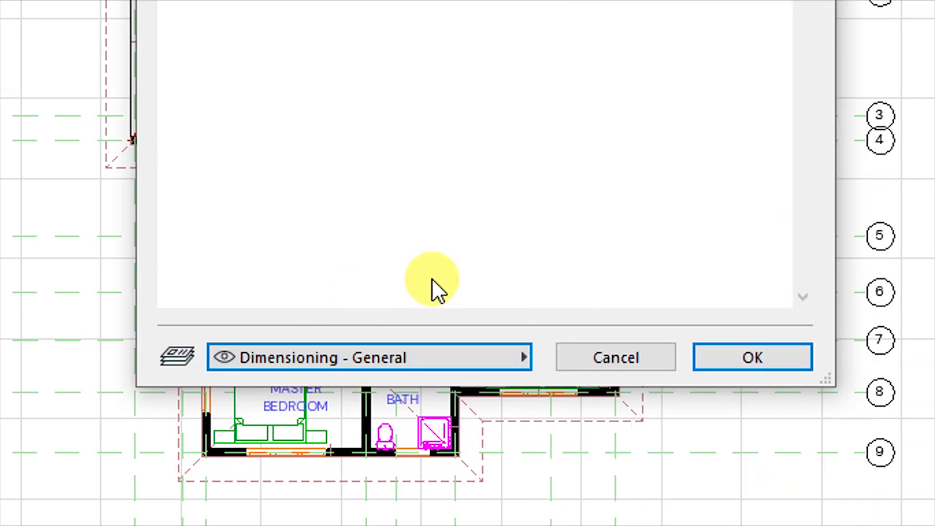
click(718, 363)
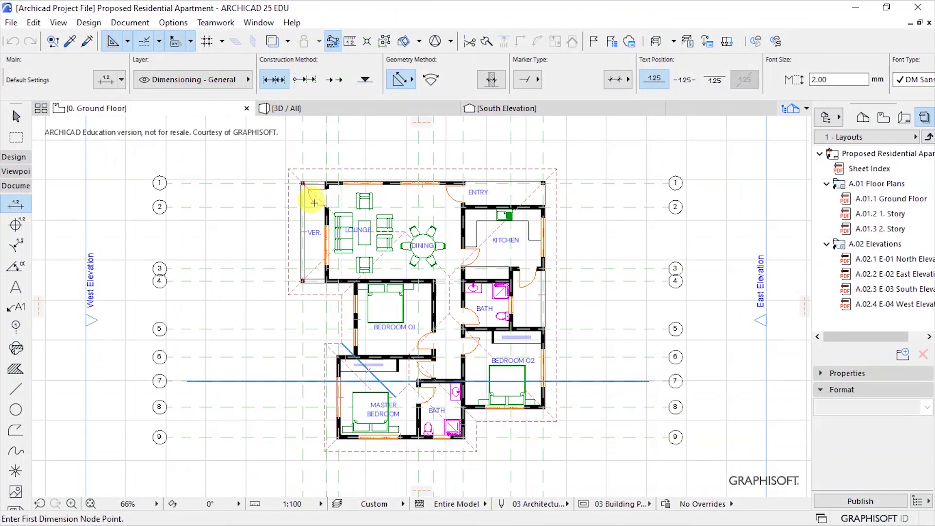
Start a chain dimension along the north wall with nodes at both veranda column corners and the start of the lounge wall
scroll(324, 434, down, 2)
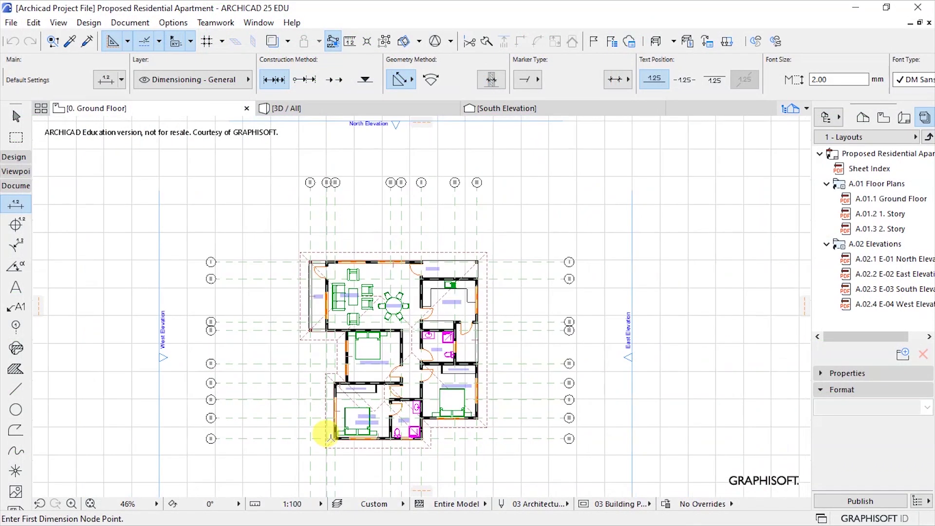
scroll(344, 203, up, 3)
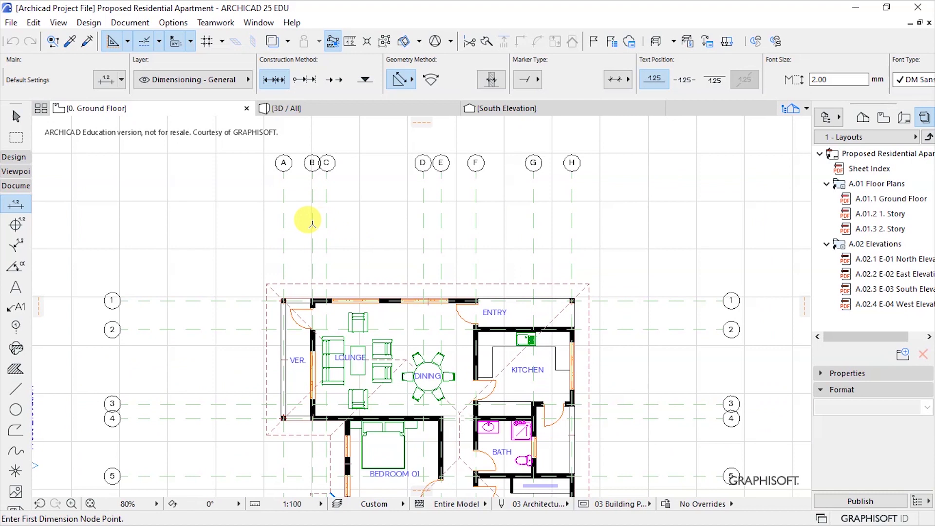
scroll(304, 215, up, 2)
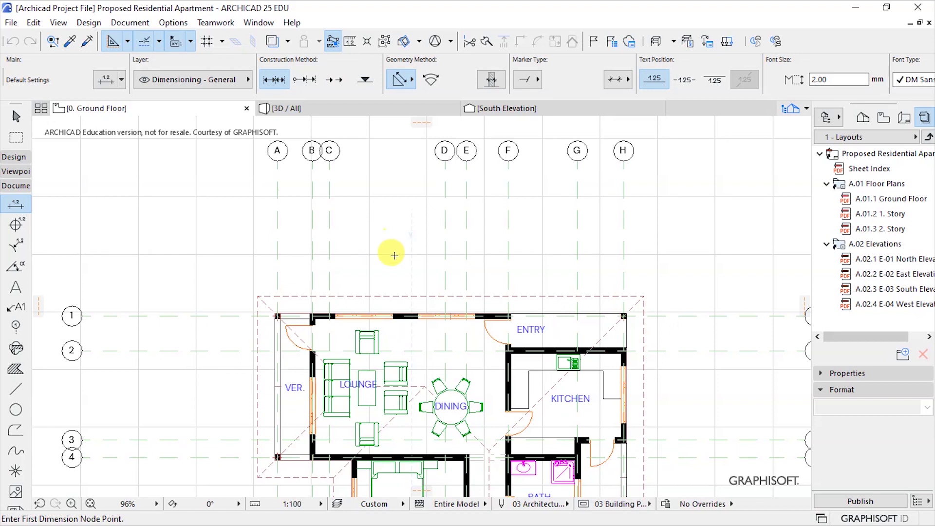
scroll(399, 258, up, 1)
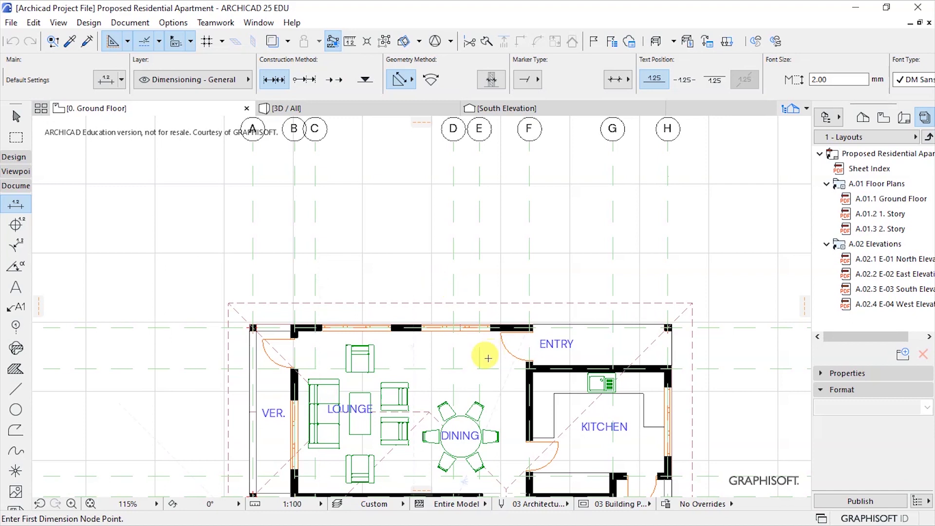
scroll(499, 369, up, 2)
scroll(336, 317, down, 2)
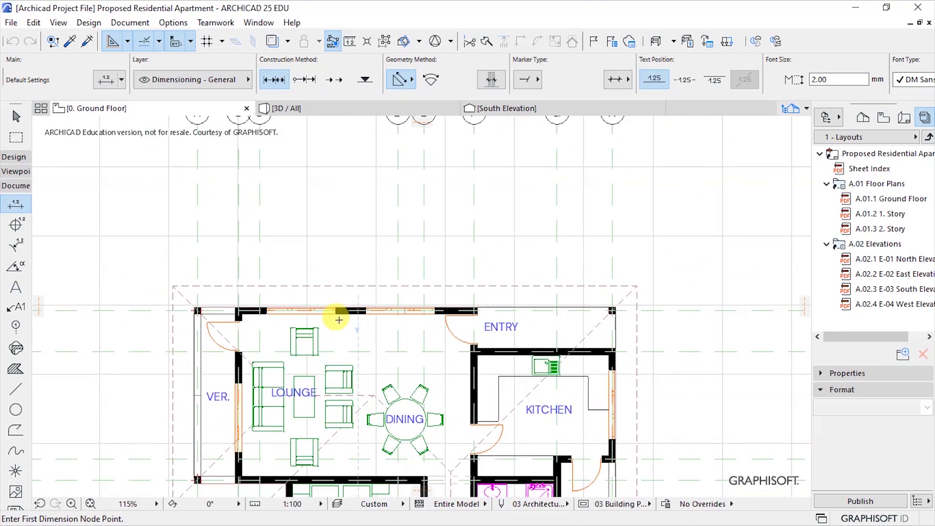
scroll(317, 297, up, 2)
click(302, 286)
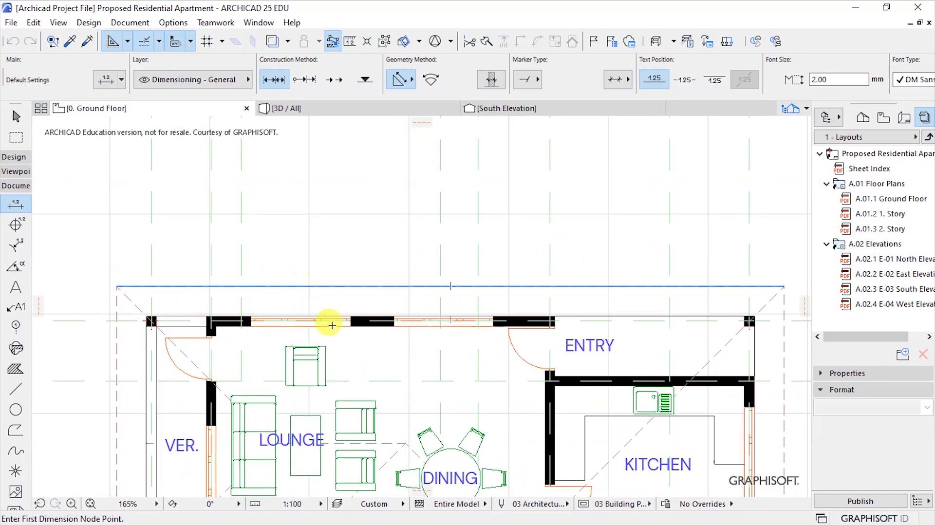
scroll(344, 334, down, 1)
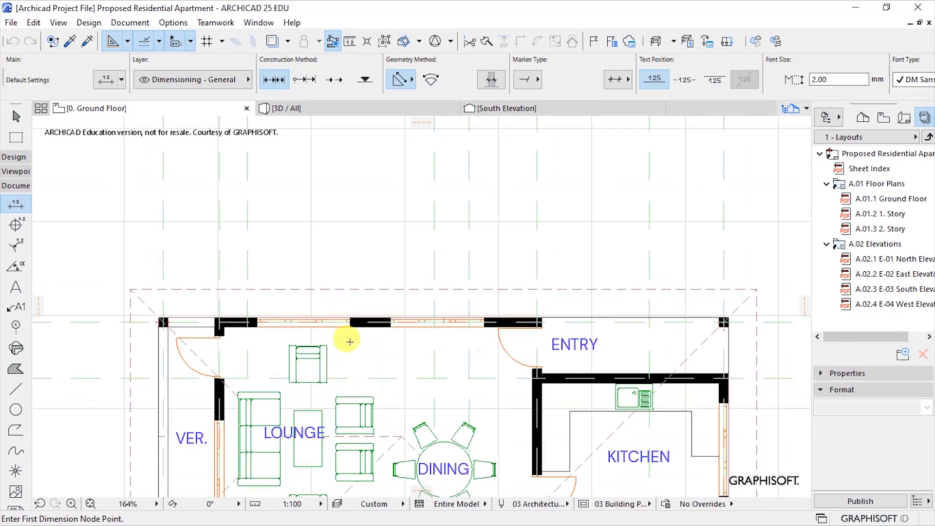
scroll(477, 394, up, 1)
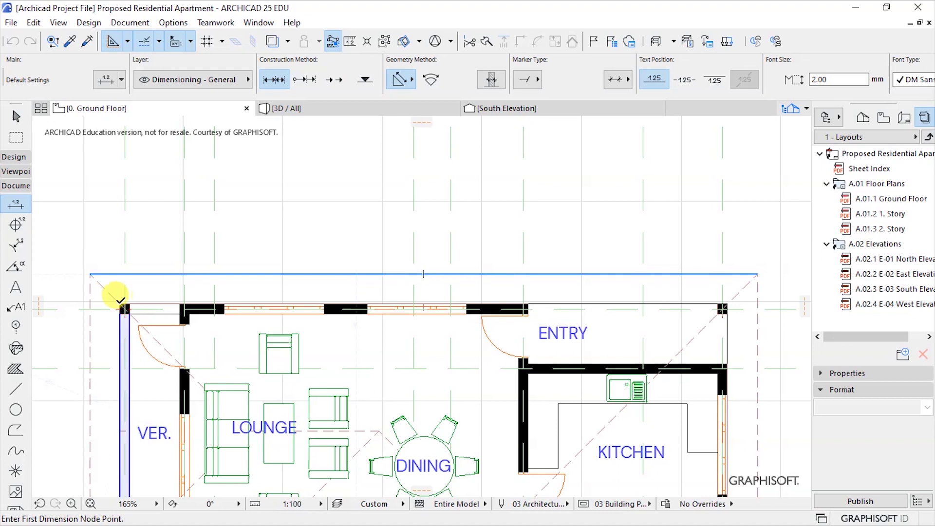
click(120, 305)
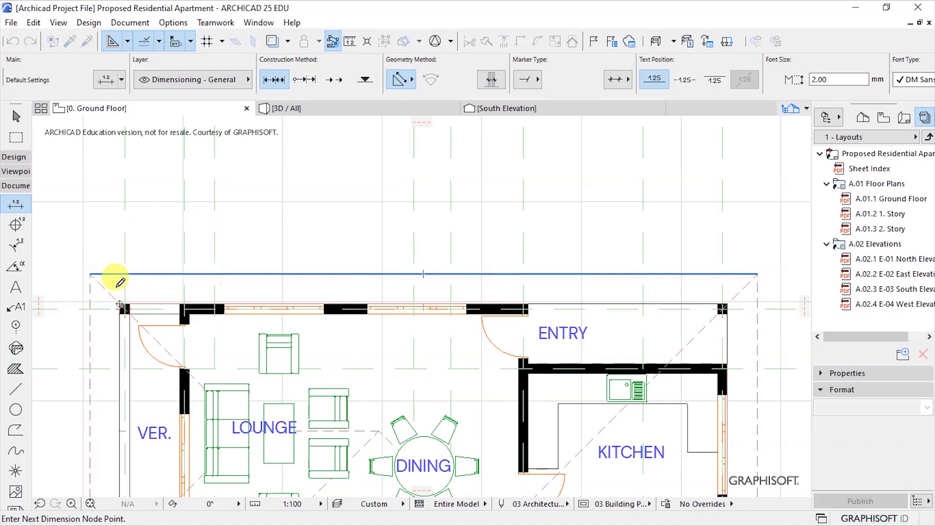
click(129, 305)
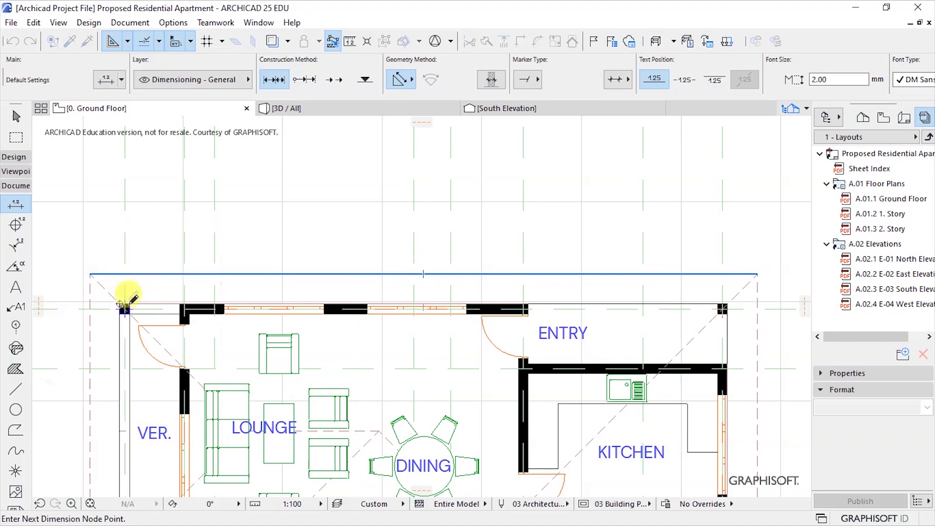
click(181, 305)
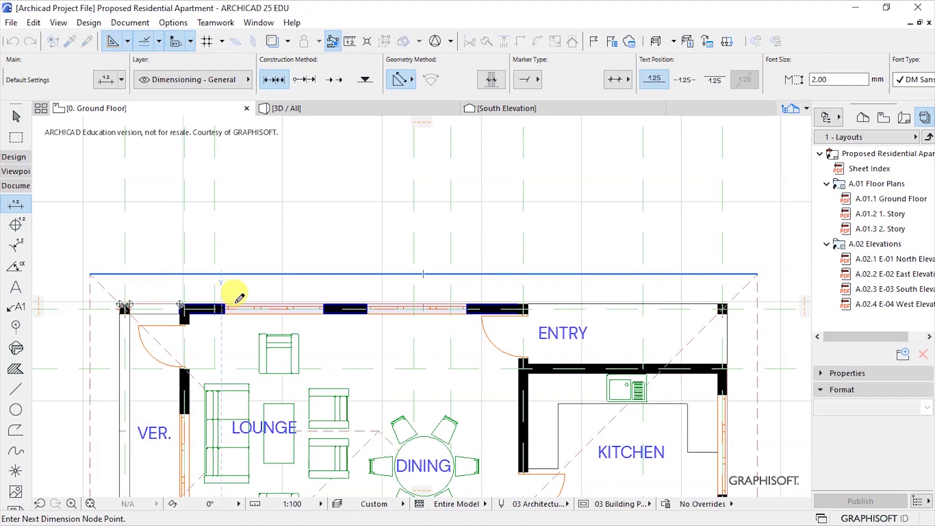
Add dimension nodes at both edges of the two lounge windows and at the outer corner of the entry near grid H
click(222, 305)
click(324, 304)
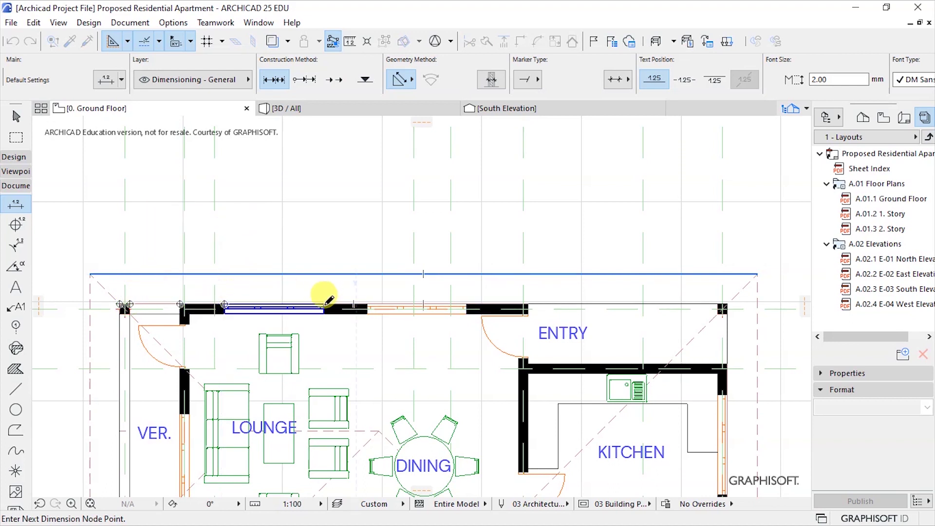
click(367, 305)
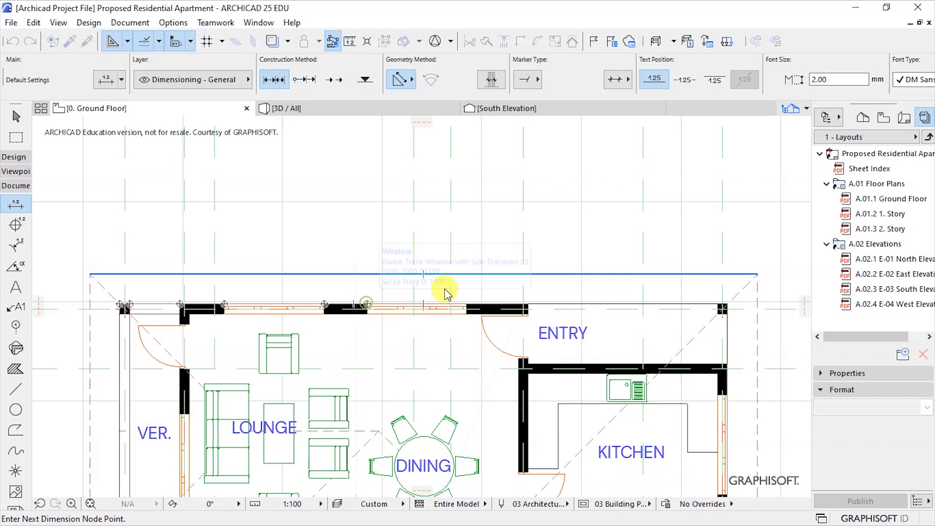
click(467, 305)
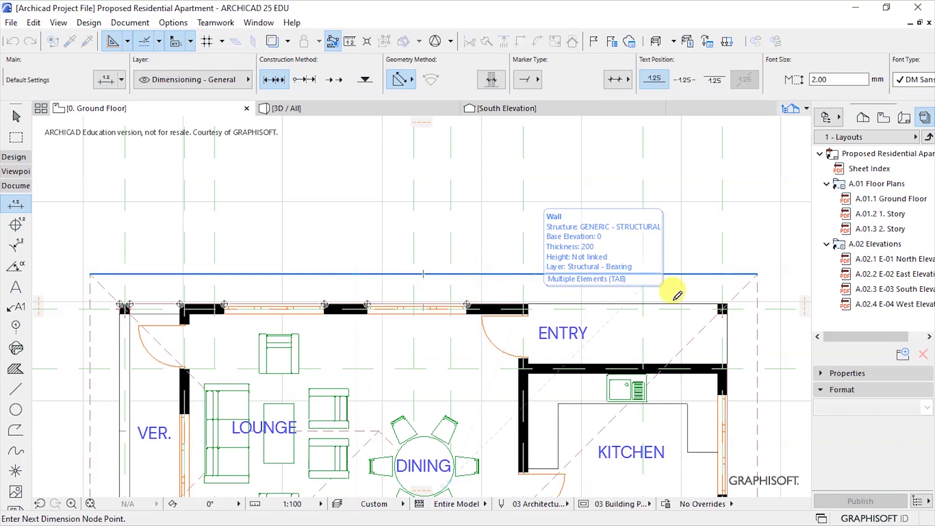
scroll(732, 297, down, 2)
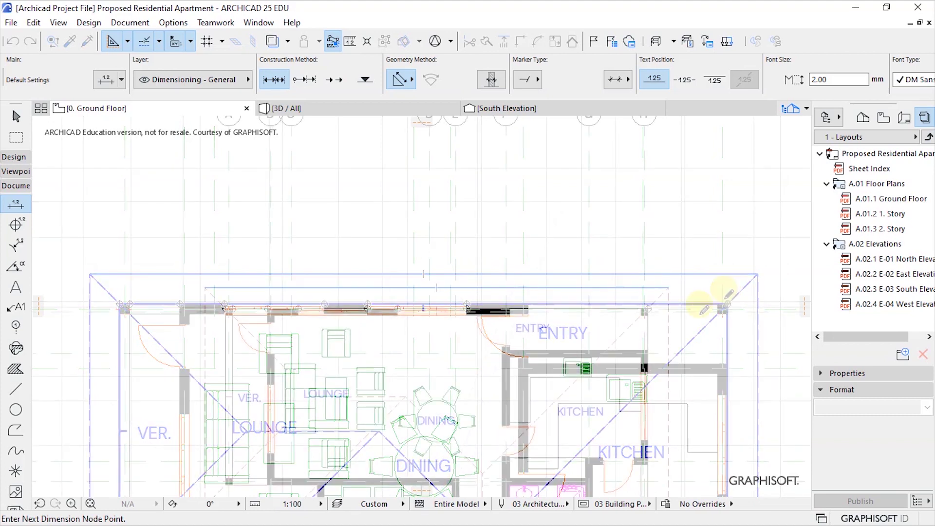
click(649, 309)
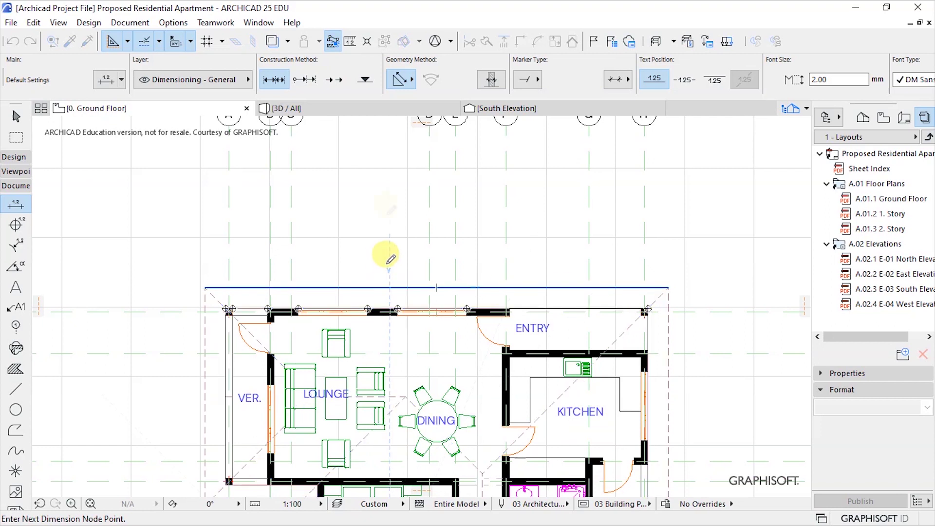
Finish the node selection and place the dimension chain between the north roof outline and the grid bubbles
scroll(419, 195, down, 1)
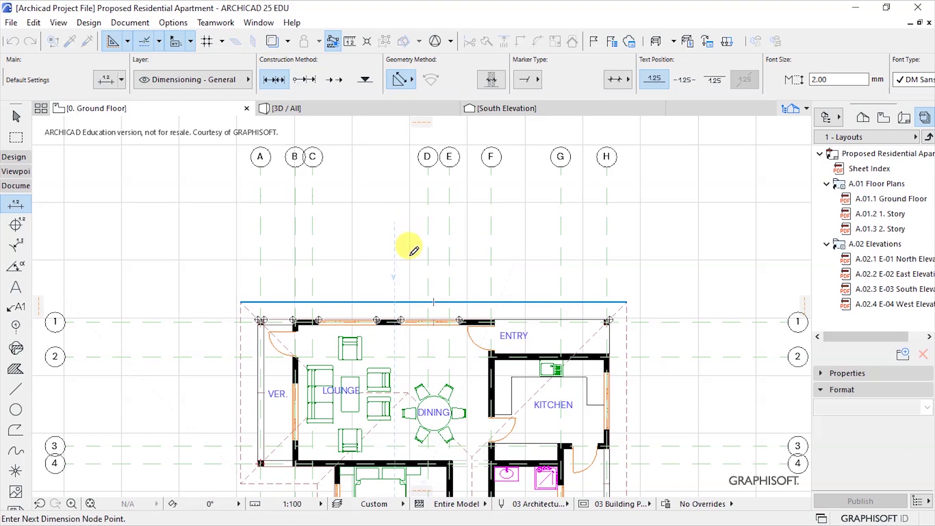
double_click(409, 255)
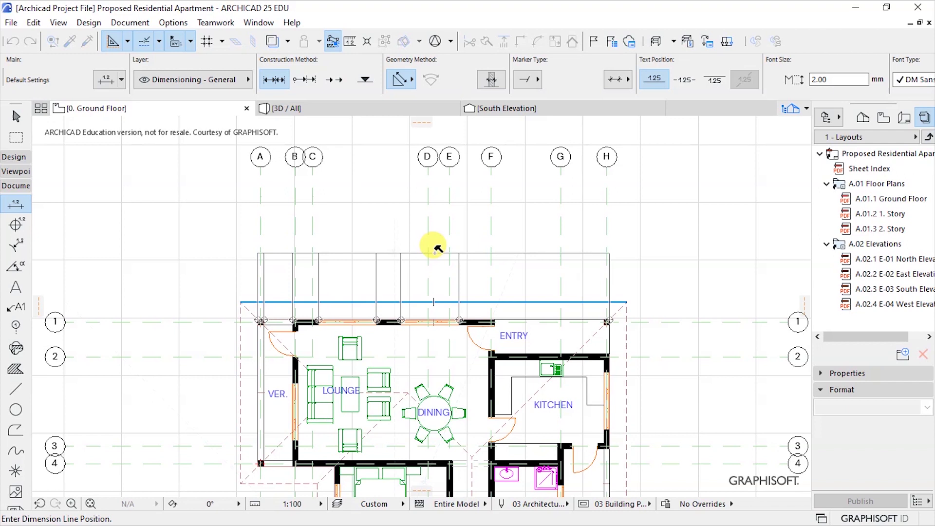
click(436, 251)
Examine the new north dimension chain up close, especially the width and height texts at the lounge windows
scroll(380, 225, up, 2)
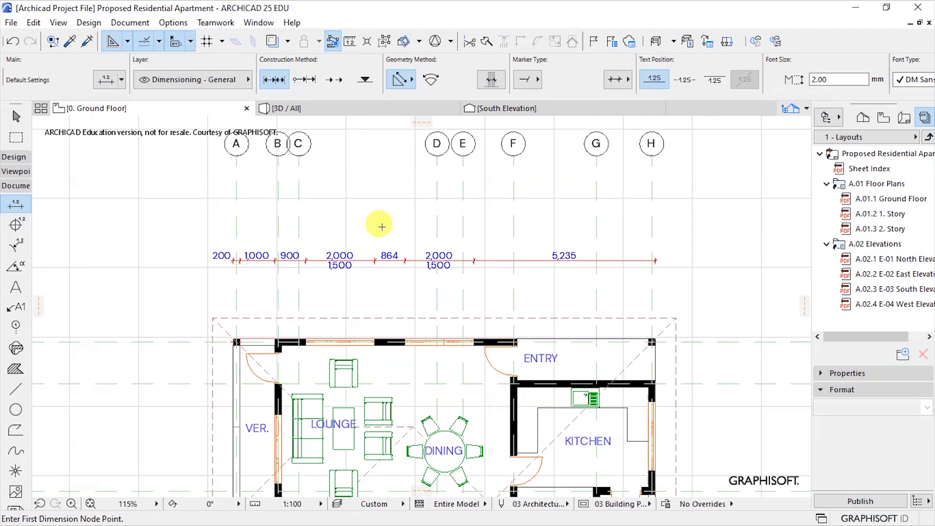
scroll(380, 225, up, 2)
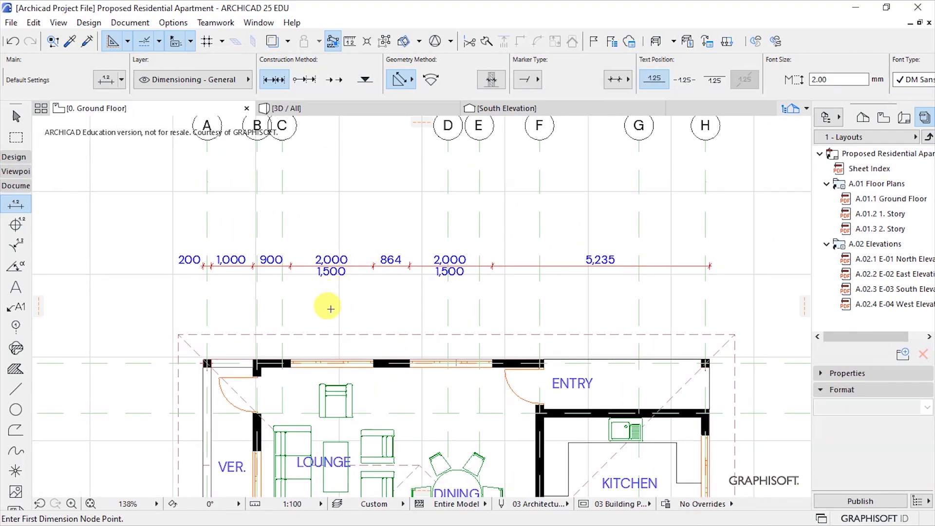
scroll(363, 309, up, 2)
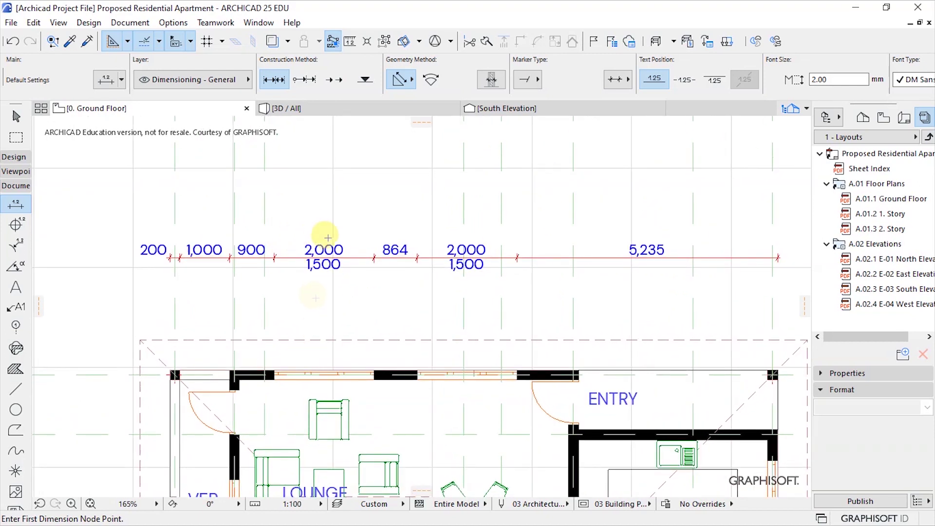
scroll(298, 243, up, 8)
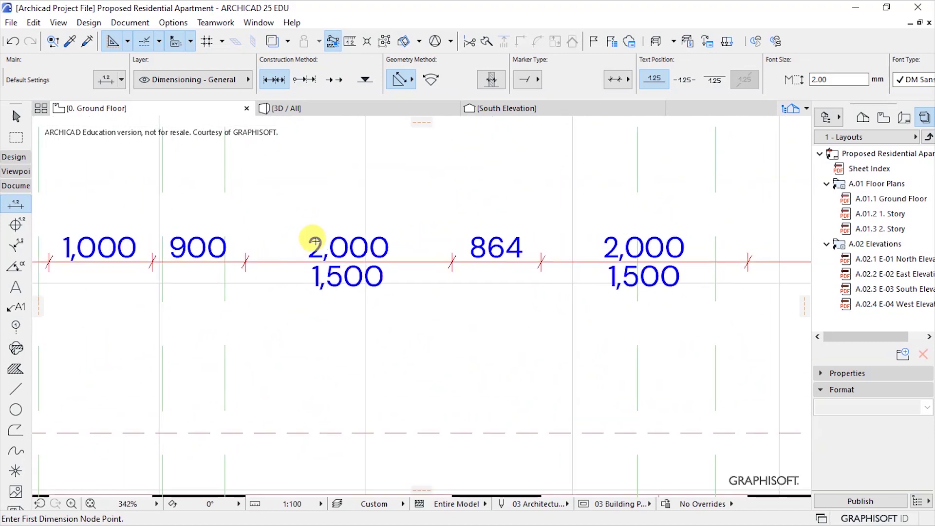
scroll(302, 234, up, 10)
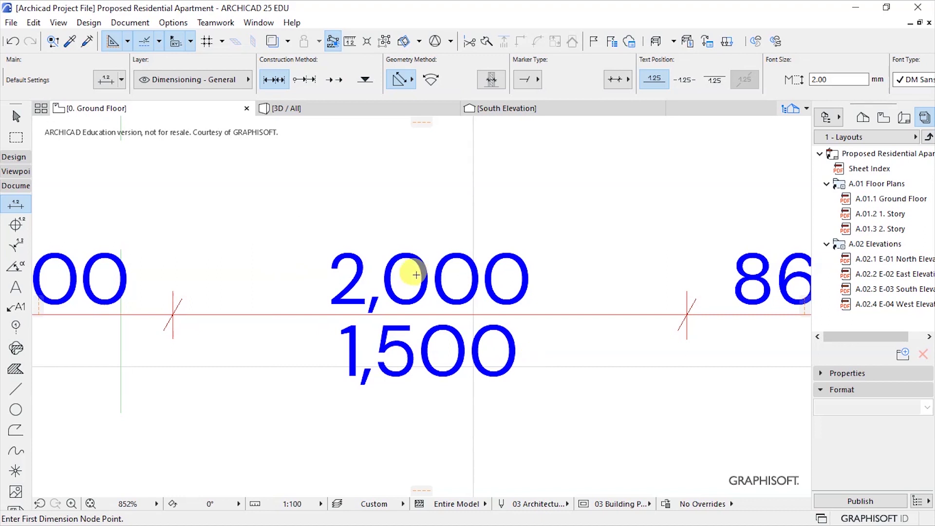
scroll(372, 263, down, 15)
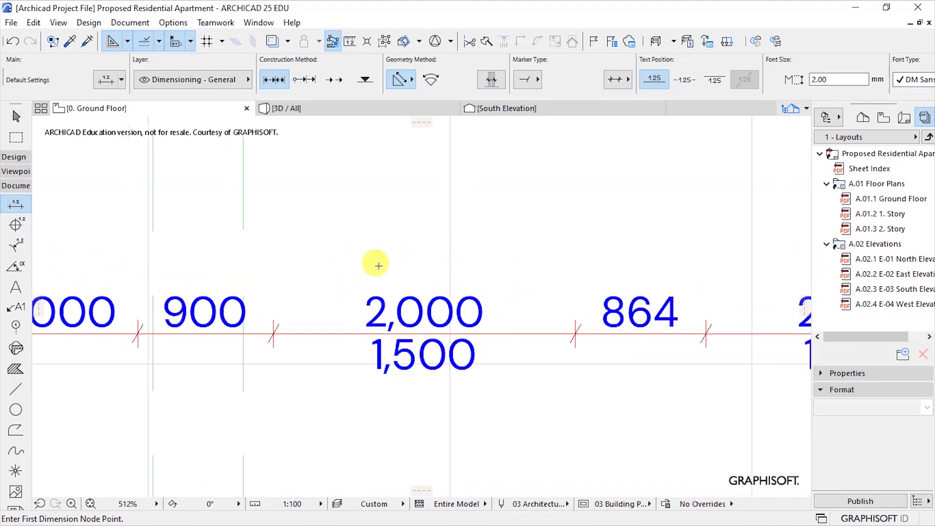
Select the western lounge window, compare its width and height settings with the dimension texts, and clear the selection
scroll(420, 436, down, 2)
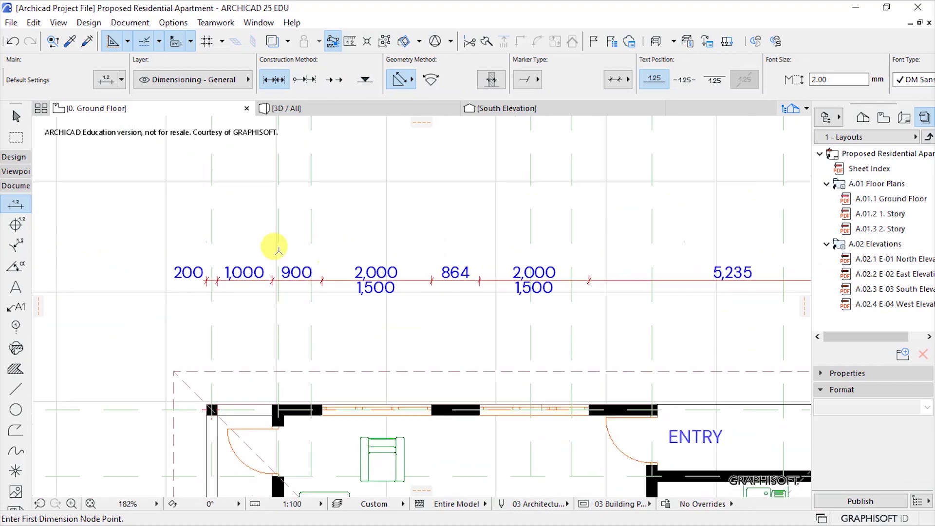
shift+click(419, 397)
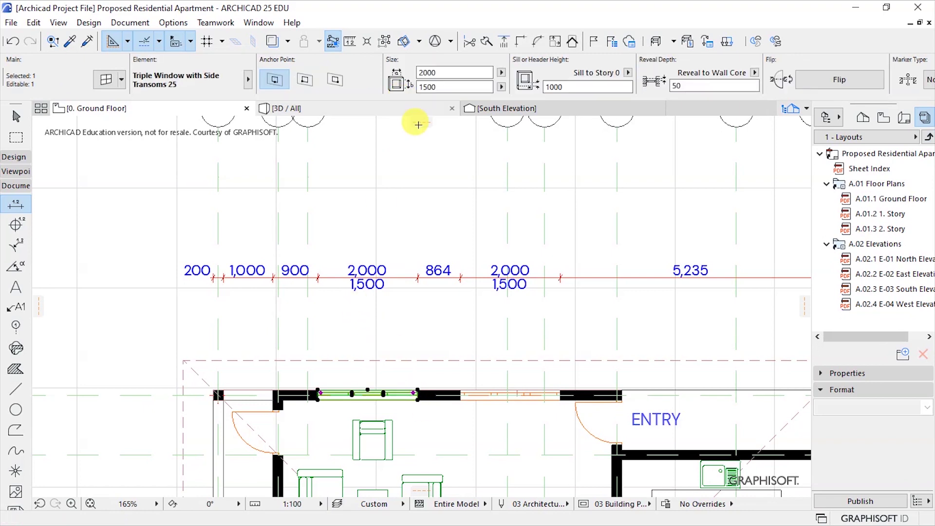
click(448, 72)
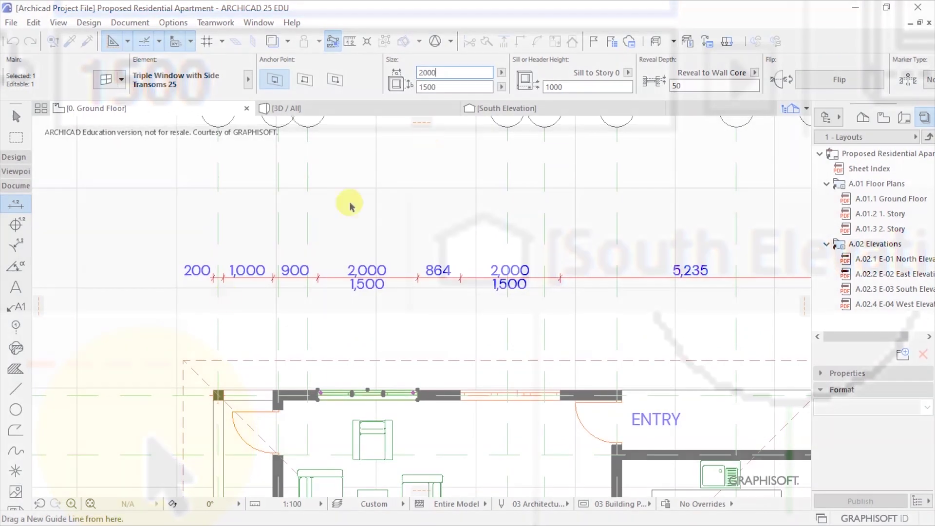
scroll(188, 229, down, 3)
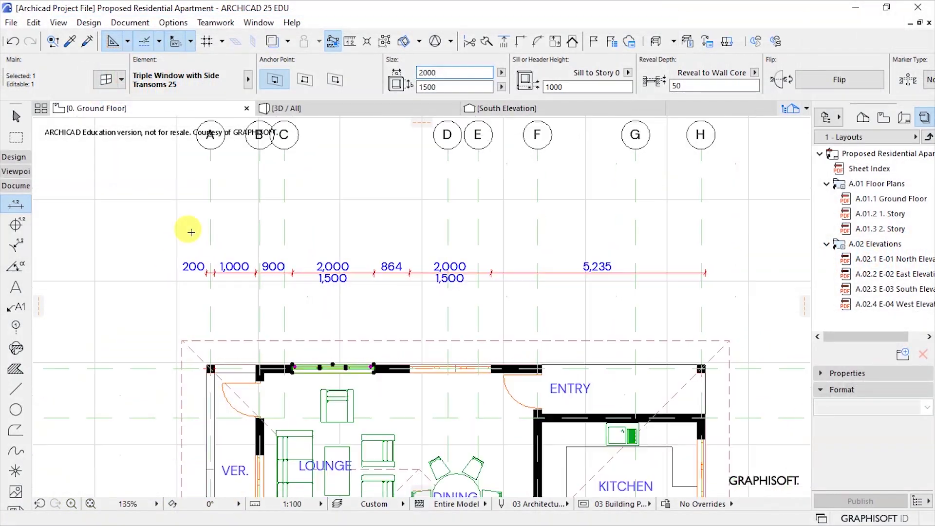
scroll(178, 274, up, 3)
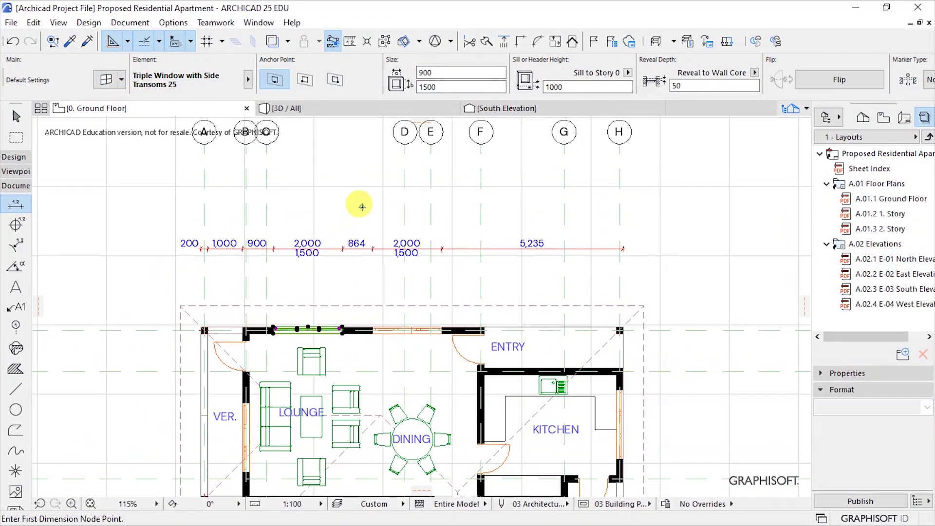
key(Escape)
scroll(468, 278, left, 2)
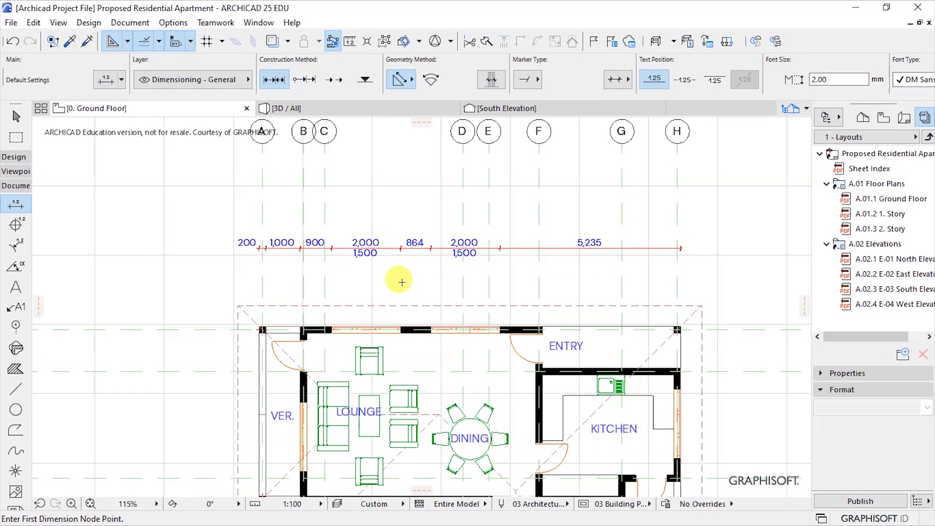
Dimension the veranda edge, lounge west wall and kitchen west and east walls with their thicknesses, placing the chain north of the window chain
scroll(292, 268, down, 1)
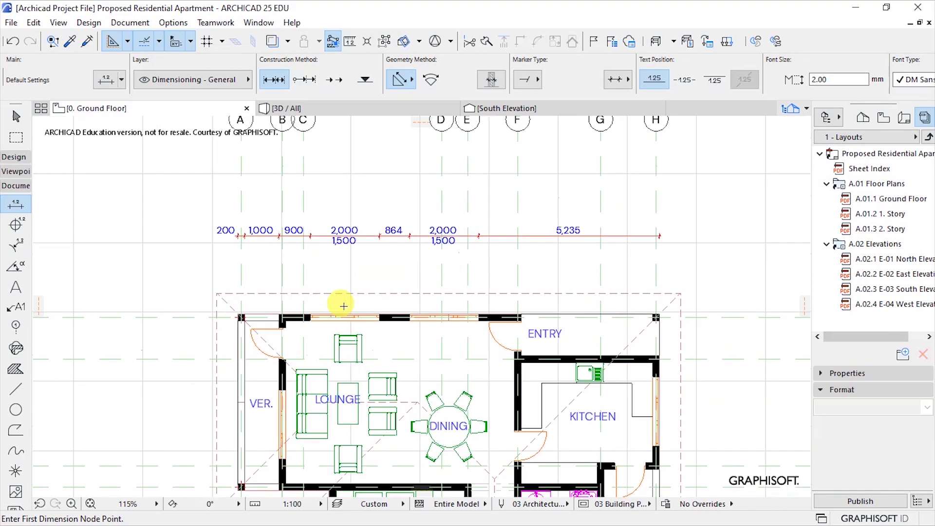
click(239, 338)
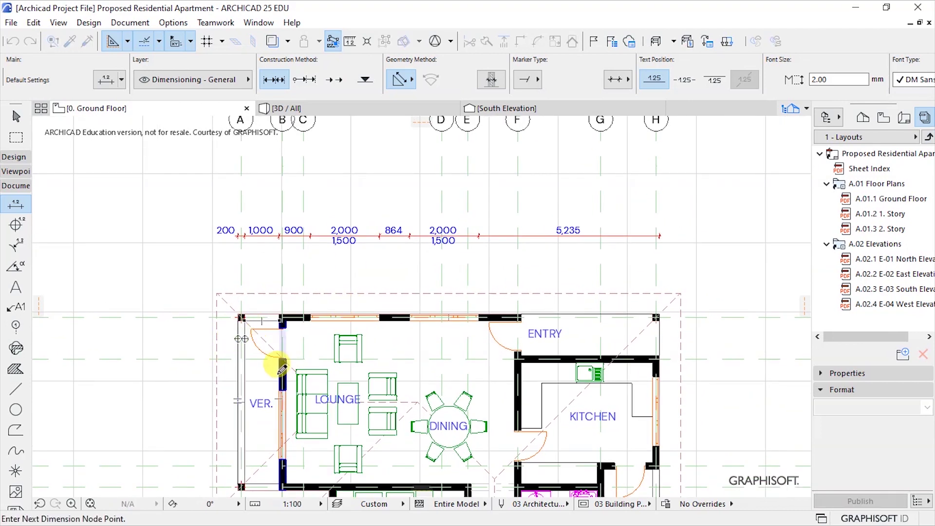
scroll(283, 366, up, 3)
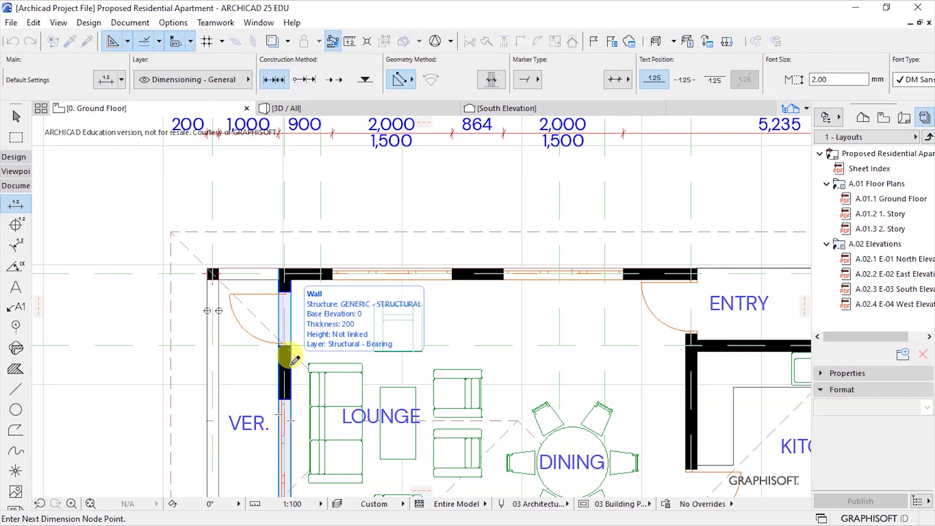
scroll(121, 305, down, 5)
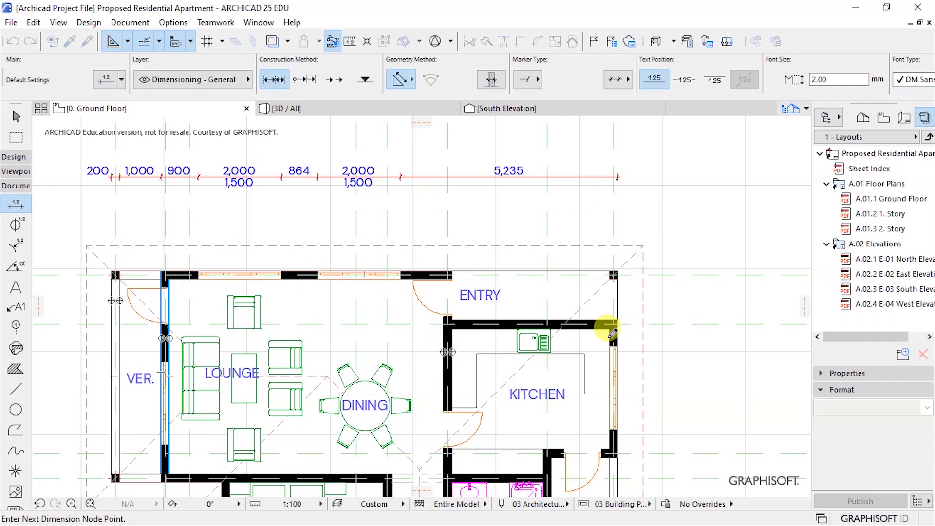
scroll(449, 167, down, 2)
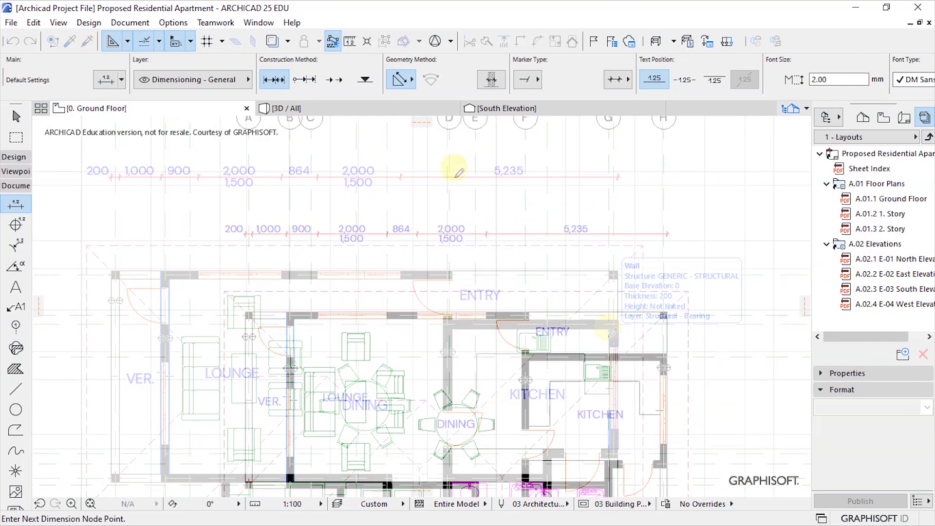
double_click(458, 195)
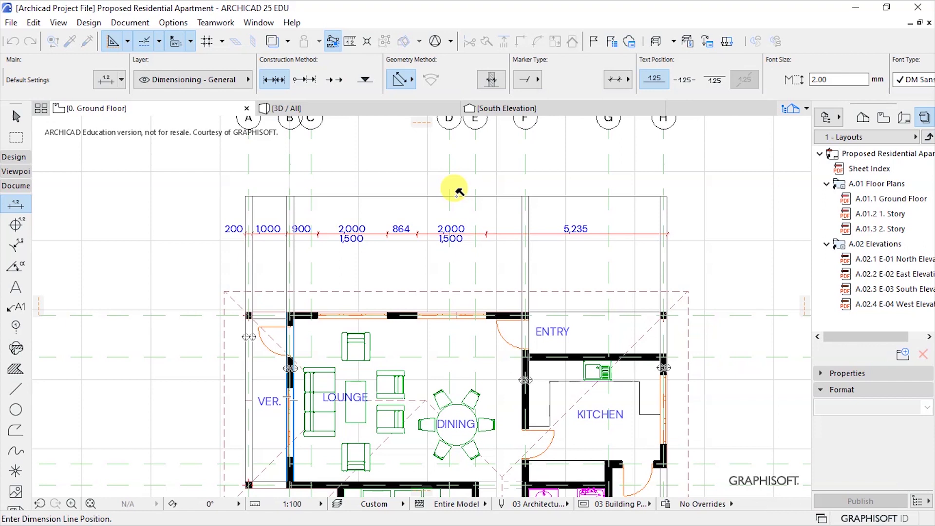
click(458, 194)
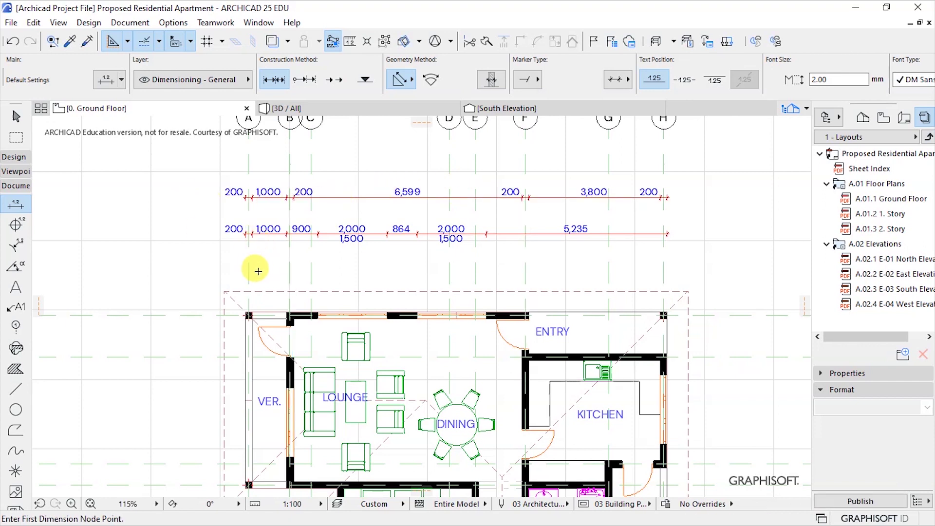
Dimension the spacing of grid lines A to H and place the chain between the wall chain and the grid bubbles
scroll(229, 292, down, 3)
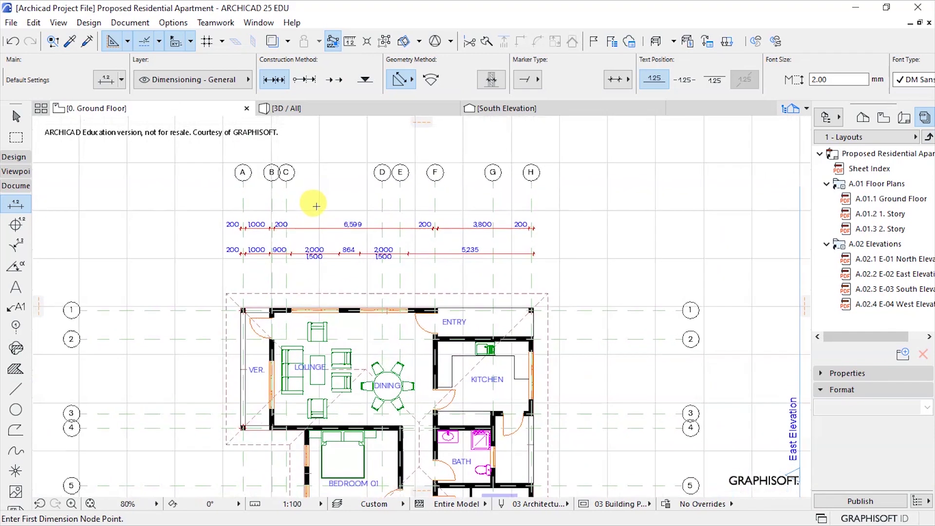
scroll(312, 204, up, 3)
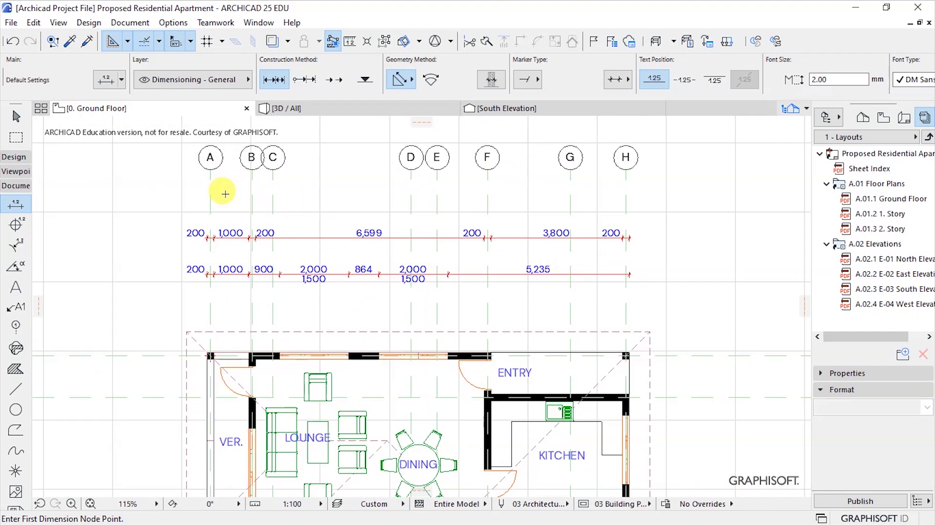
click(210, 168)
click(260, 166)
click(437, 168)
click(487, 169)
click(571, 170)
click(626, 168)
click(433, 200)
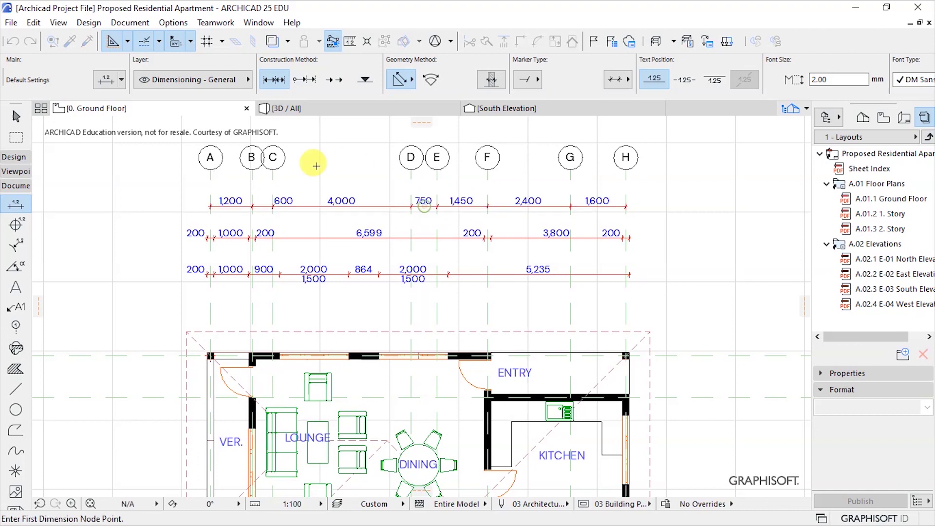
Dimension from the veranda's outer northwest corner to the entry's outer northeast corner, placing the line just below the grid bubbles
scroll(193, 280, down, 1)
scroll(214, 336, up, 3)
scroll(199, 317, up, 4)
click(192, 308)
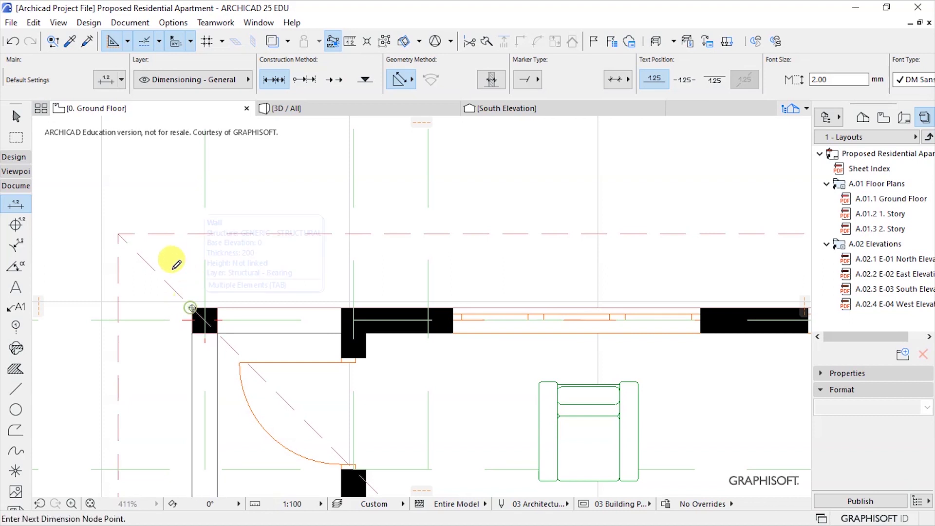
scroll(146, 288, down, 5)
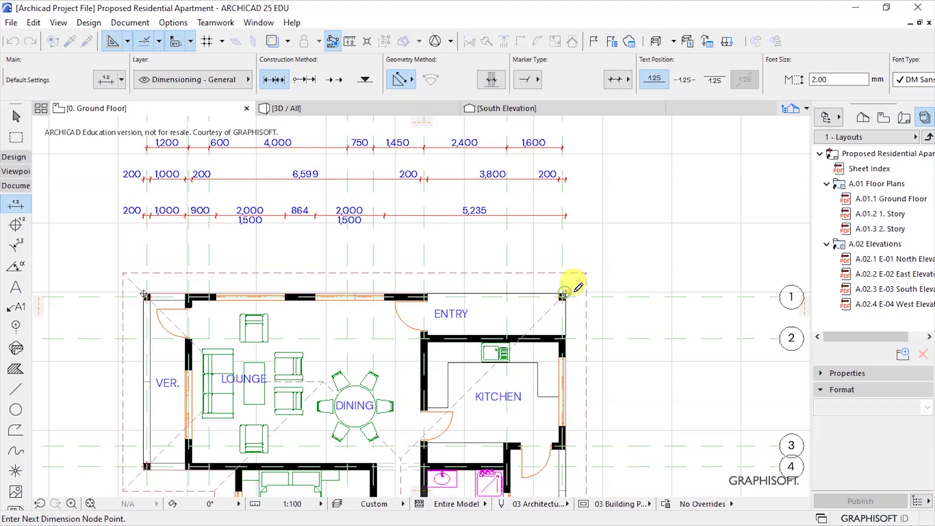
scroll(642, 345, down, 1)
scroll(415, 146, up, 3)
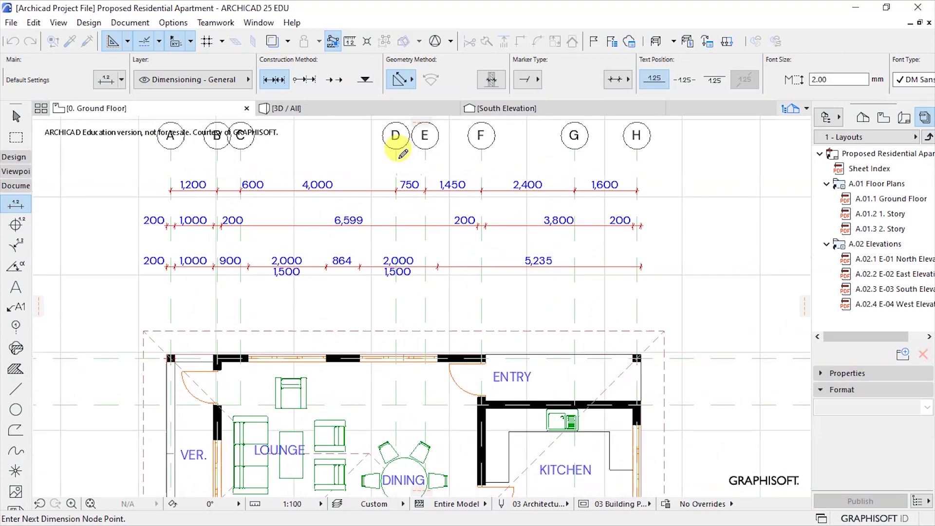
double_click(419, 150)
click(418, 151)
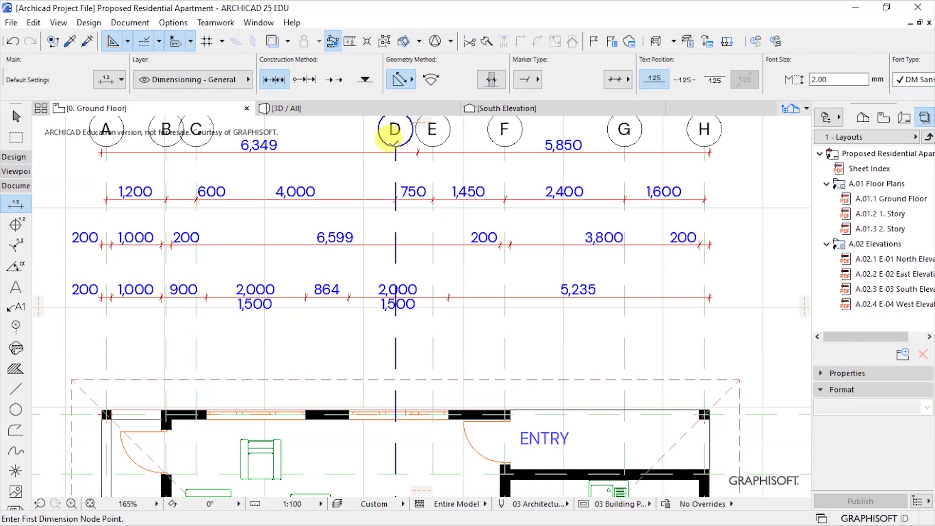
Remove the extra middle node between grids D and E from the topmost north chain, leaving one overall dimension
scroll(463, 193, down, 2)
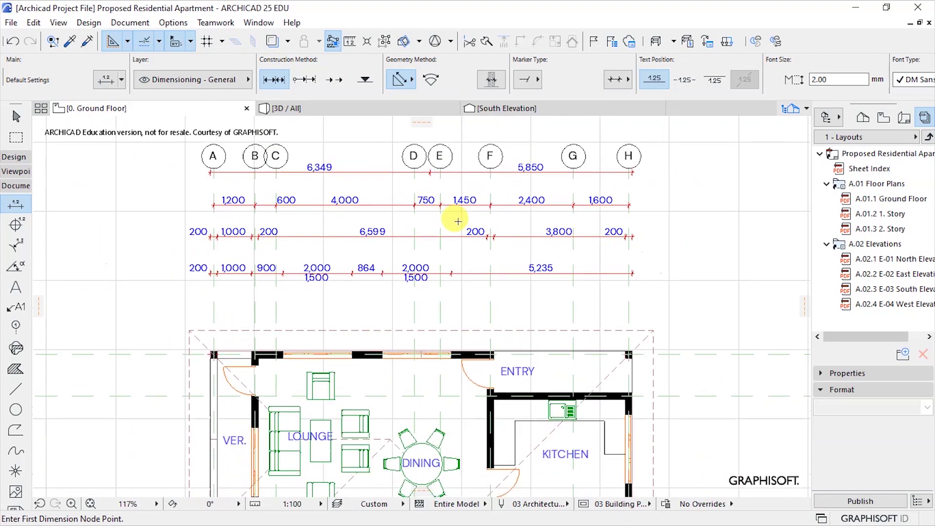
shift+click(462, 171)
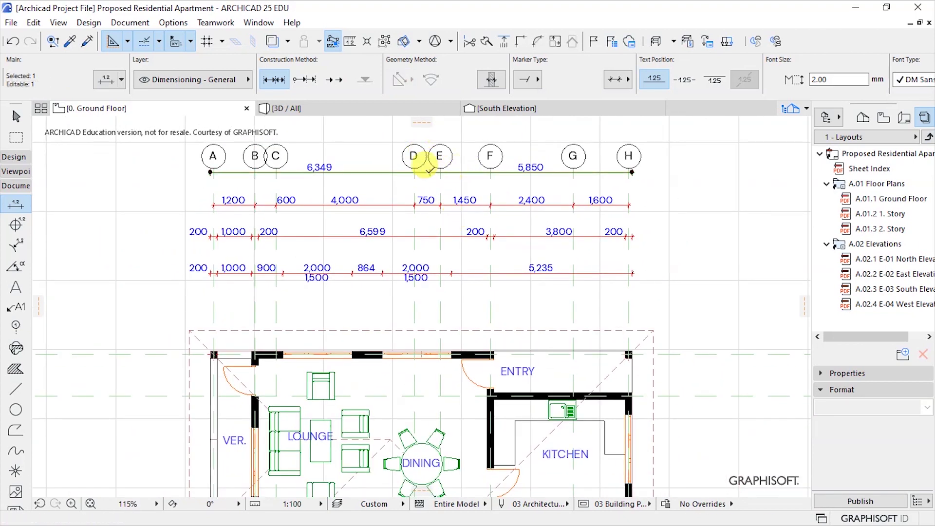
scroll(431, 168, up, 2)
click(440, 171)
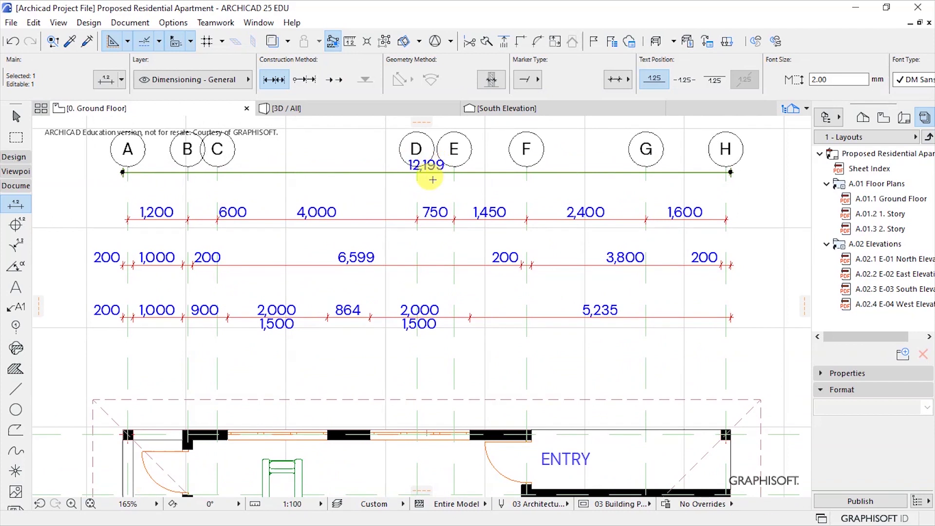
key(Escape)
Select all four north dimension chains, move them together slightly south away from the grid bubbles, and deselect them
scroll(428, 160, down, 2)
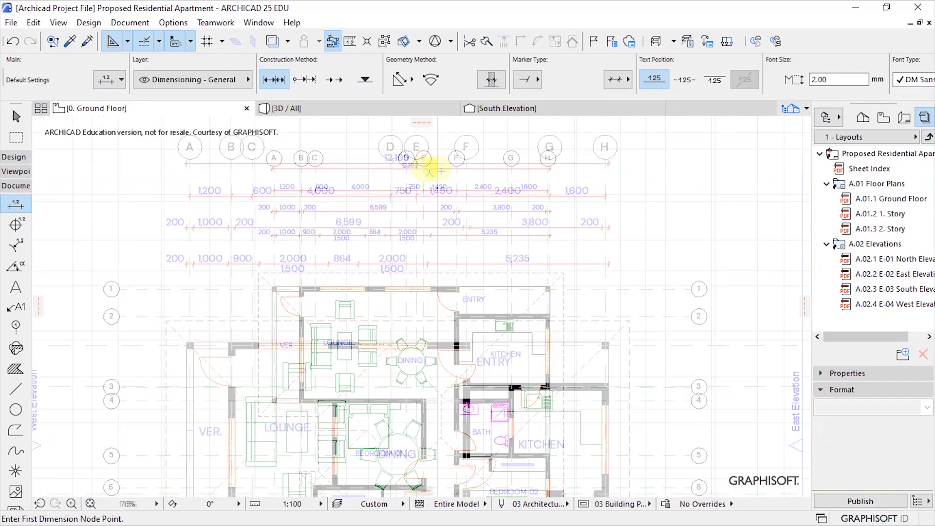
shift+click(440, 168)
shift+click(412, 196)
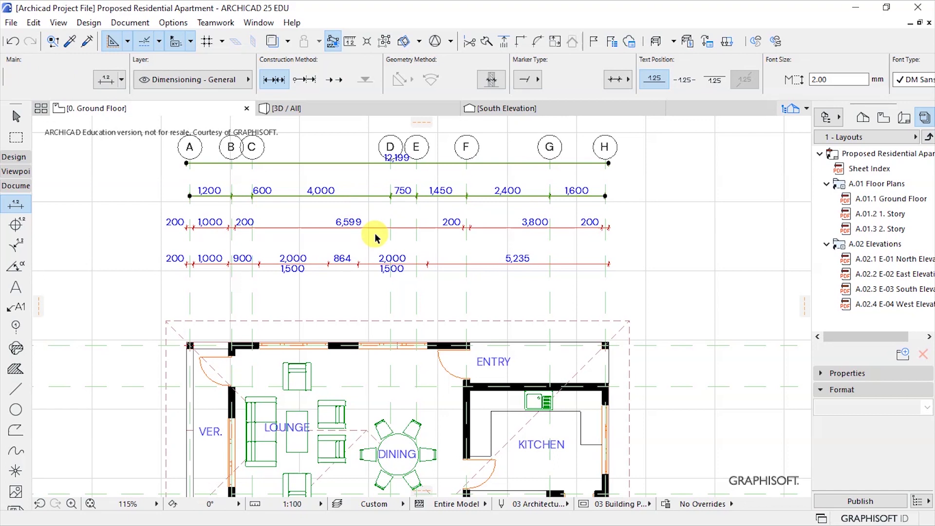
shift+click(374, 233)
shift+click(471, 283)
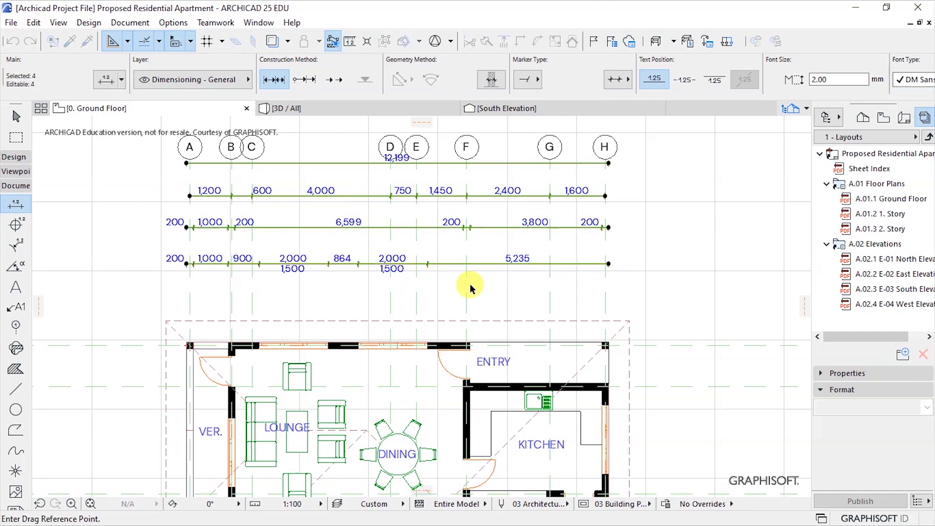
click(477, 265)
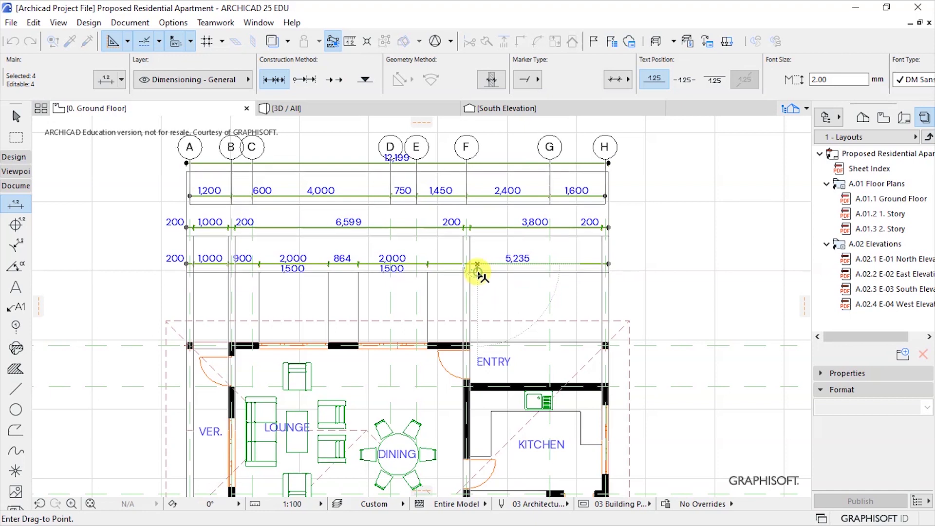
click(477, 271)
scroll(369, 145, up, 6)
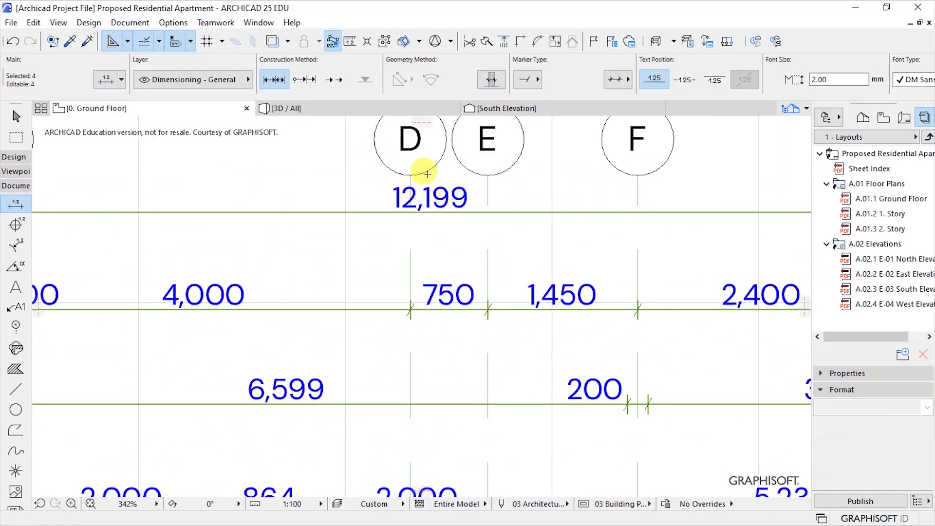
scroll(427, 174, up, 2)
scroll(413, 204, down, 15)
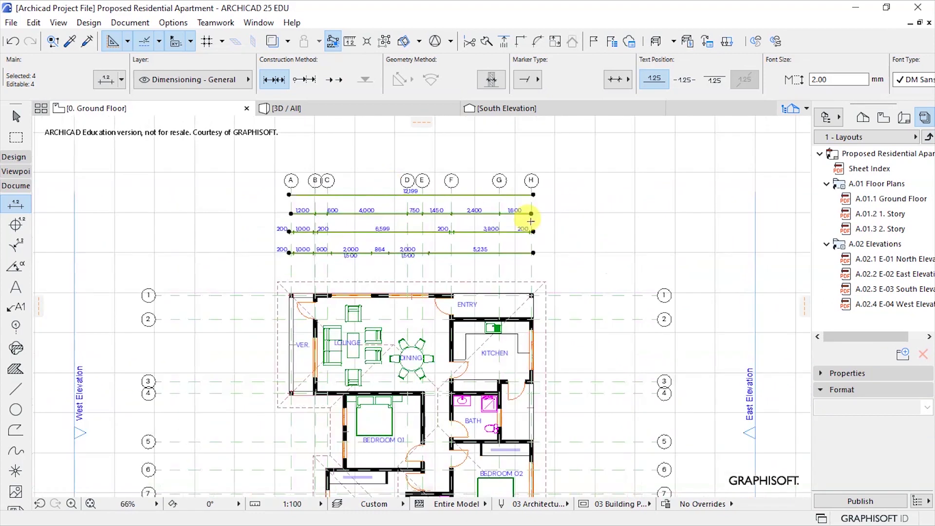
key(Escape)
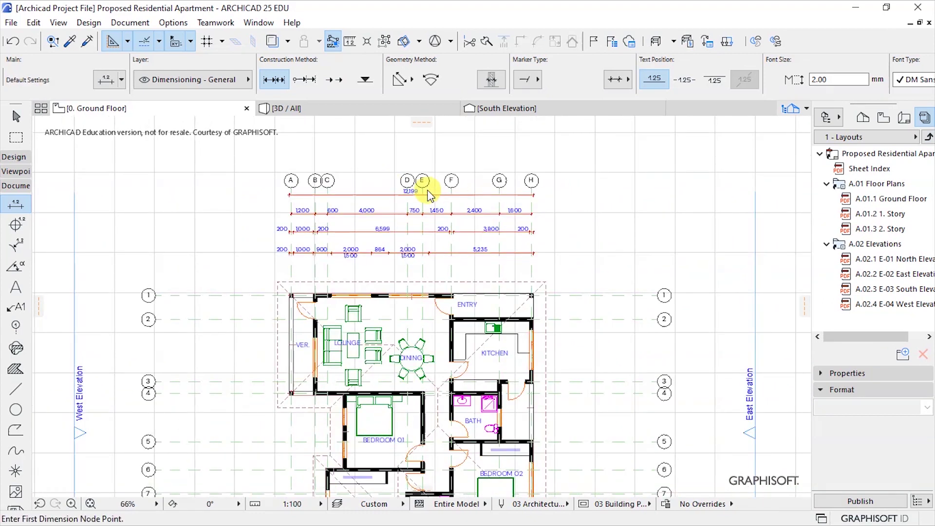
Start a south dimension chain at Bedroom 02's outer southeast corner and add nodes at the edges of the Bedroom 02 and bath south windows
scroll(370, 195, down, 3)
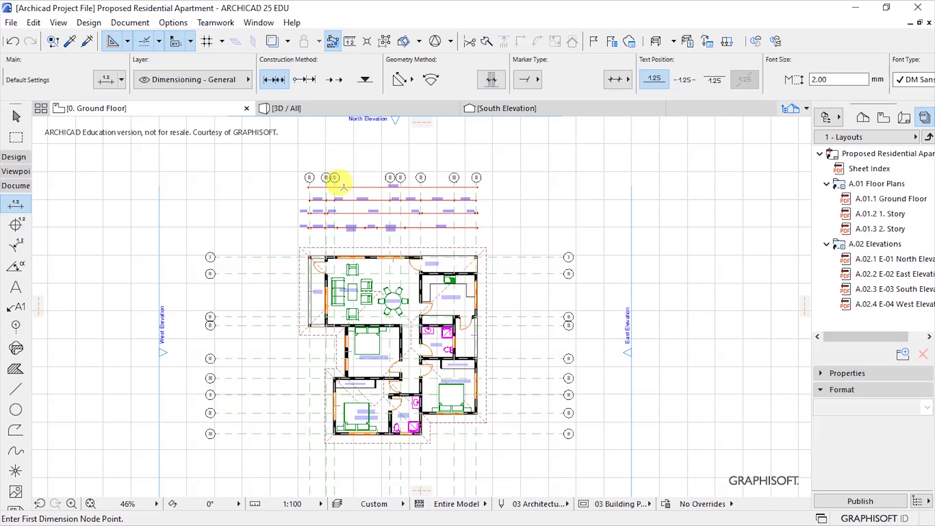
scroll(359, 219, up, 8)
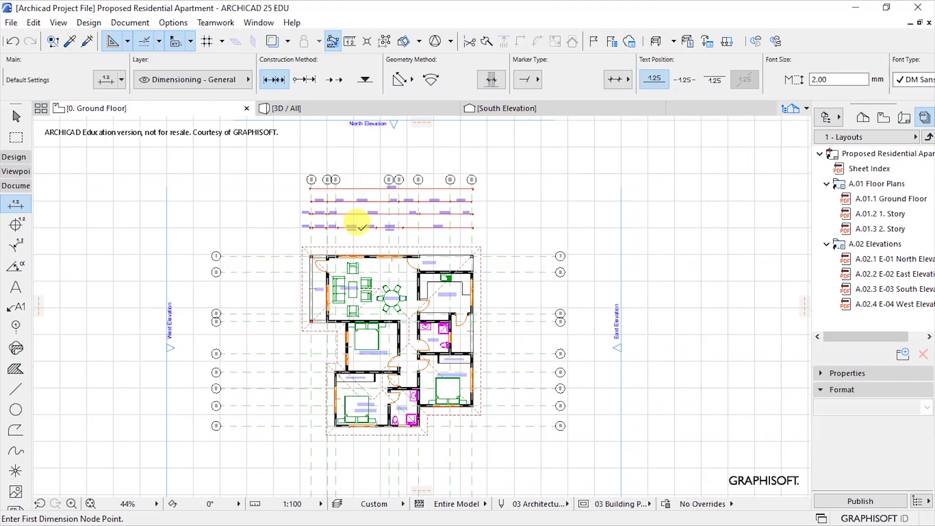
scroll(361, 343, down, 5)
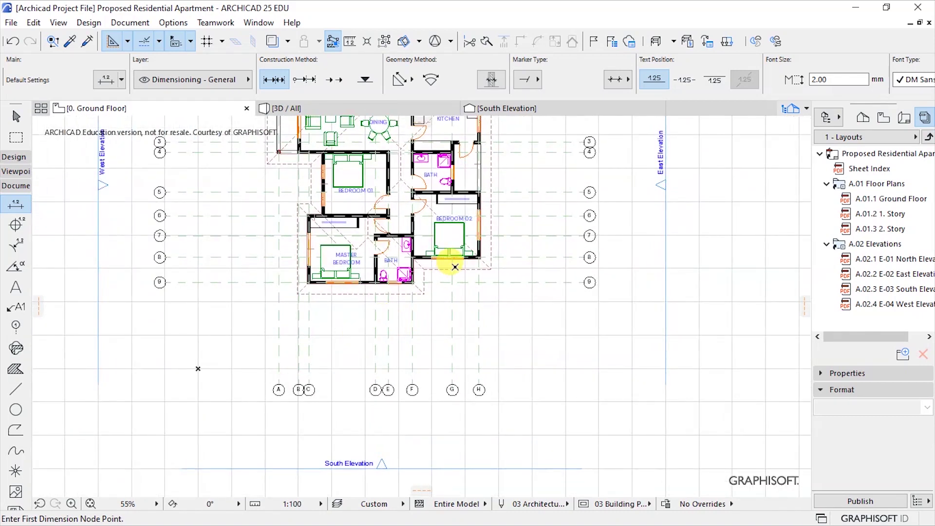
scroll(461, 258, up, 9)
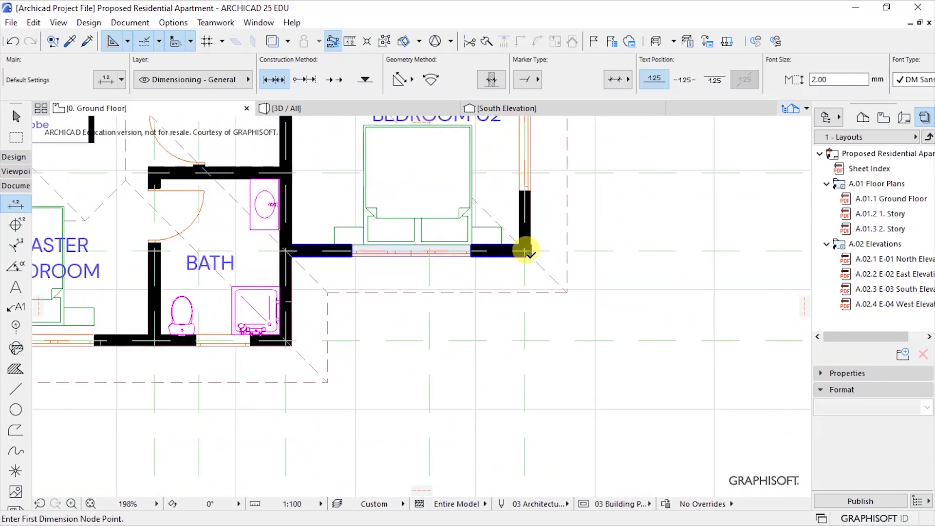
click(527, 257)
click(472, 257)
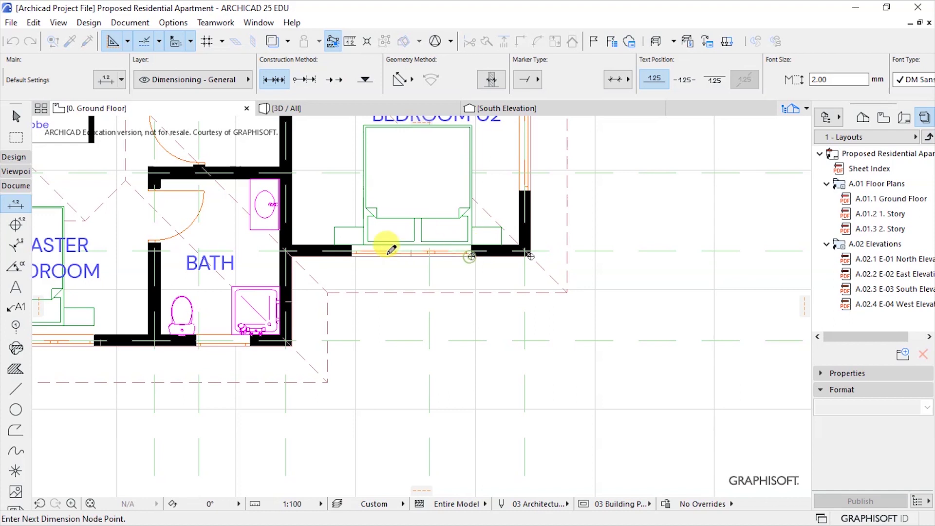
scroll(454, 249, down, 3)
scroll(307, 305, up, 3)
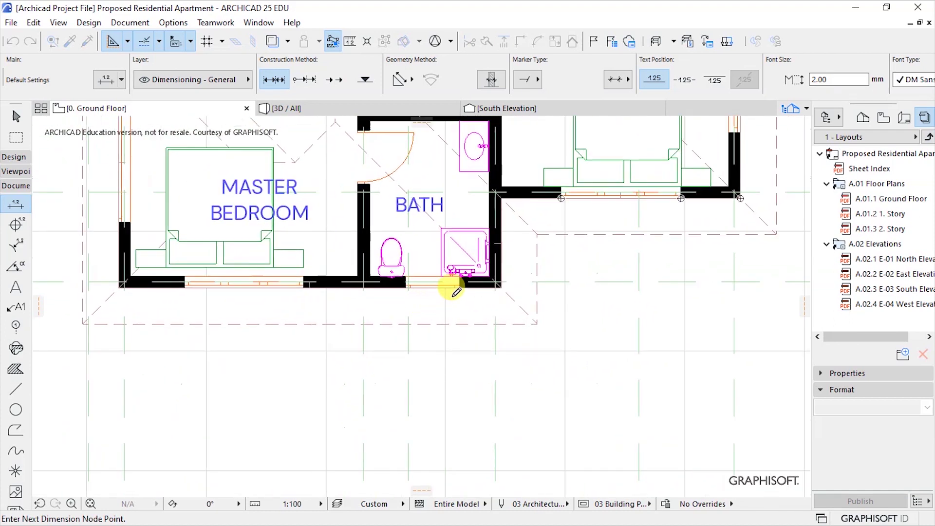
click(461, 287)
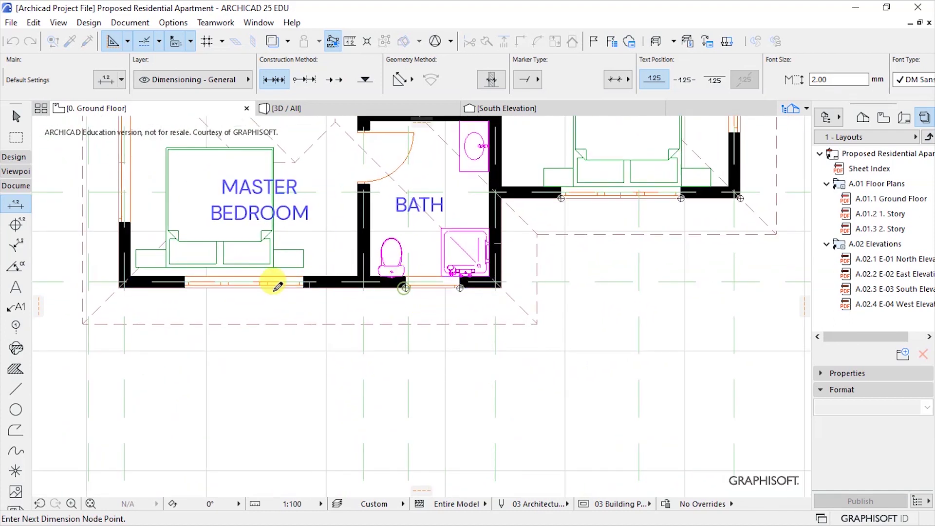
Add the master bedroom window edges and the veranda's outer southwest corner to the south chain, and place it just below the roof outline
scroll(372, 317, down, 5)
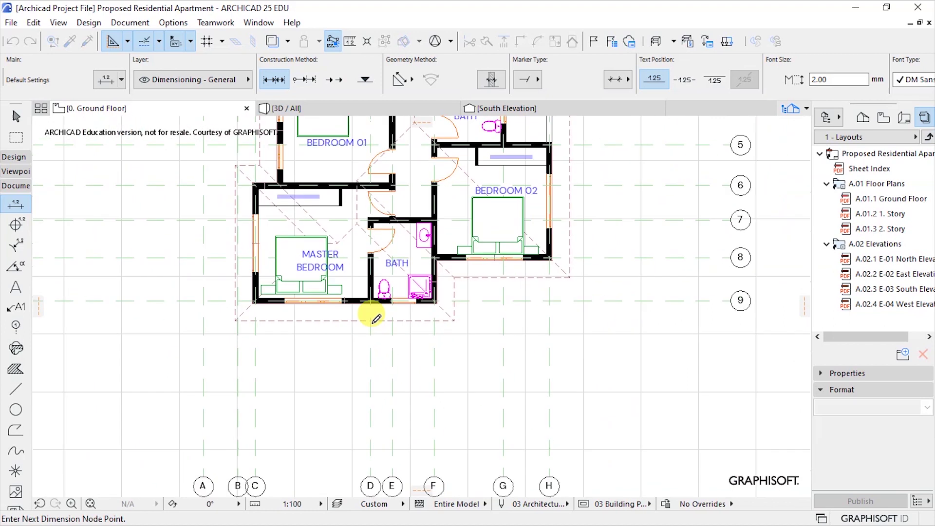
scroll(219, 177, up, 8)
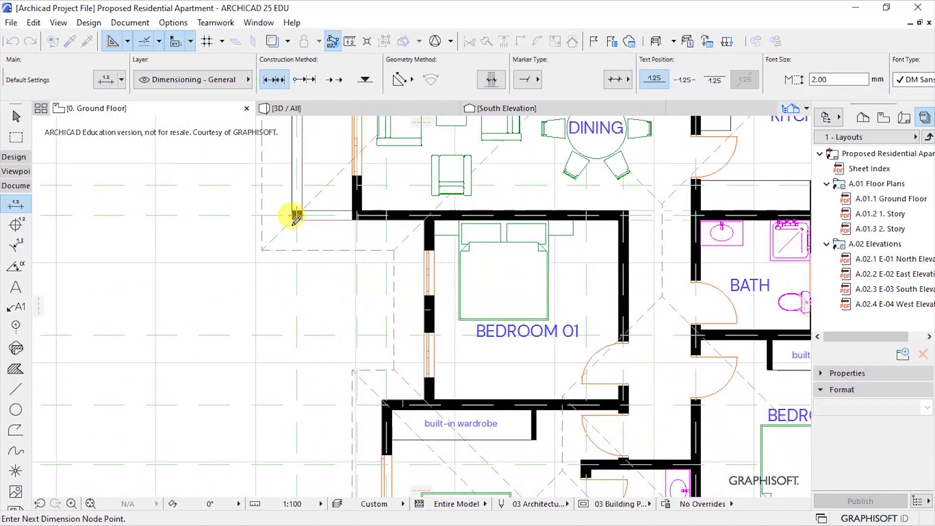
scroll(210, 200, down, 7)
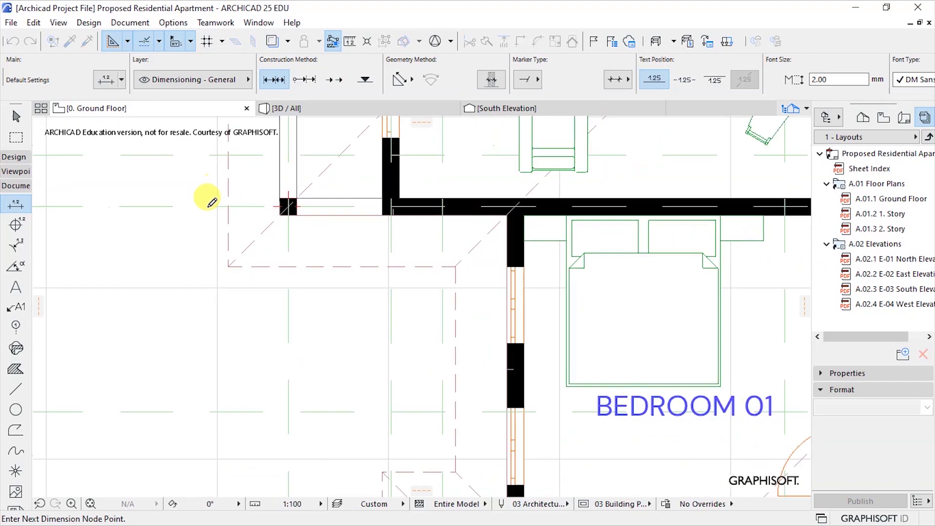
scroll(283, 317, down, 2)
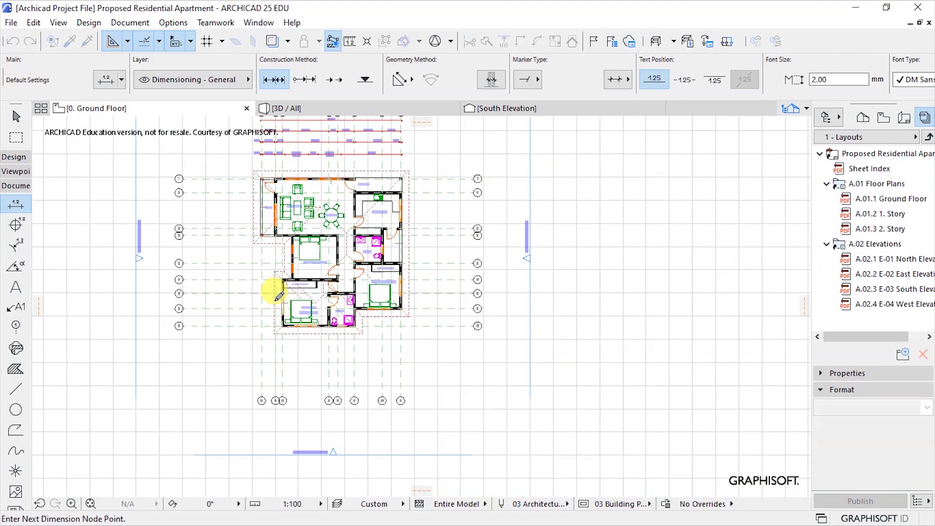
scroll(299, 349, up, 3)
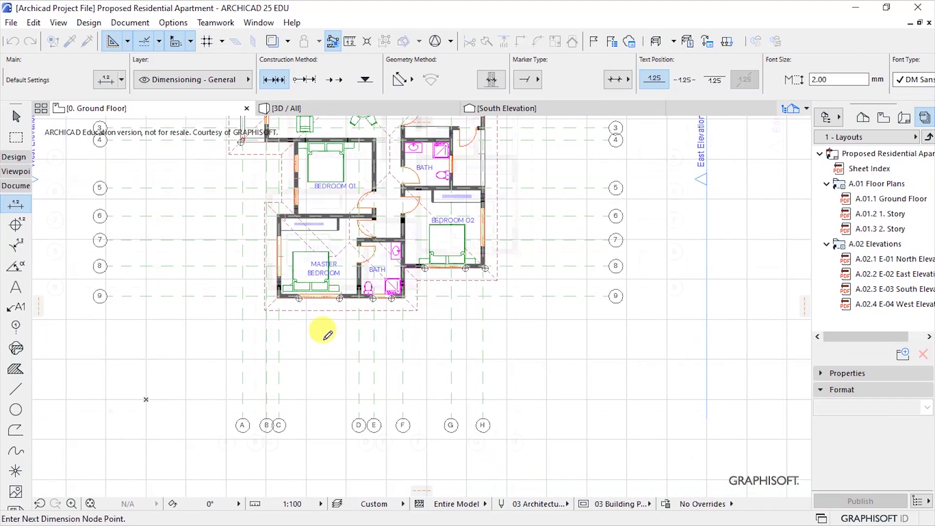
scroll(324, 339, up, 1)
double_click(324, 336)
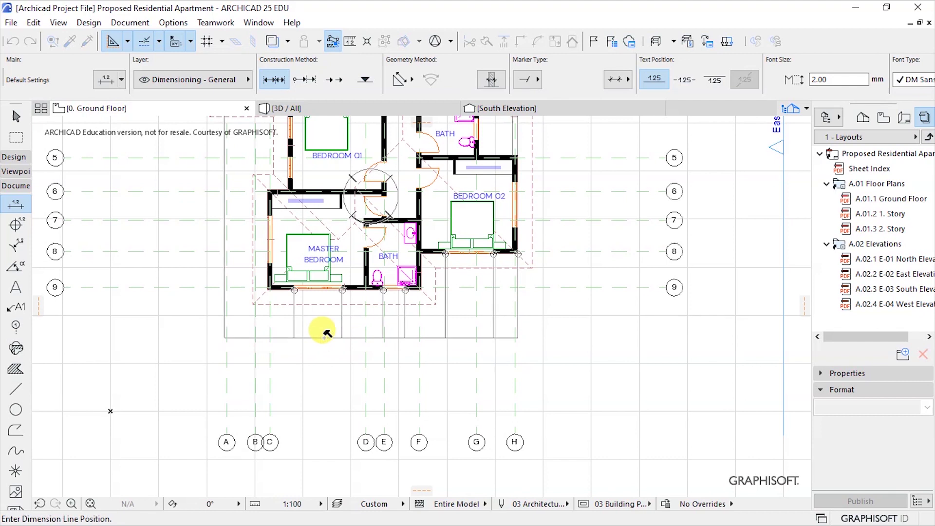
click(326, 334)
Start a south wall chain with nodes on both faces of the cross walls of Bedroom 02, the lower bath and the master bedroom
scroll(501, 230, up, 2)
click(491, 236)
scroll(491, 236, down, 3)
click(335, 267)
click(311, 280)
scroll(240, 292, up, 3)
click(240, 298)
scroll(240, 298, down, 3)
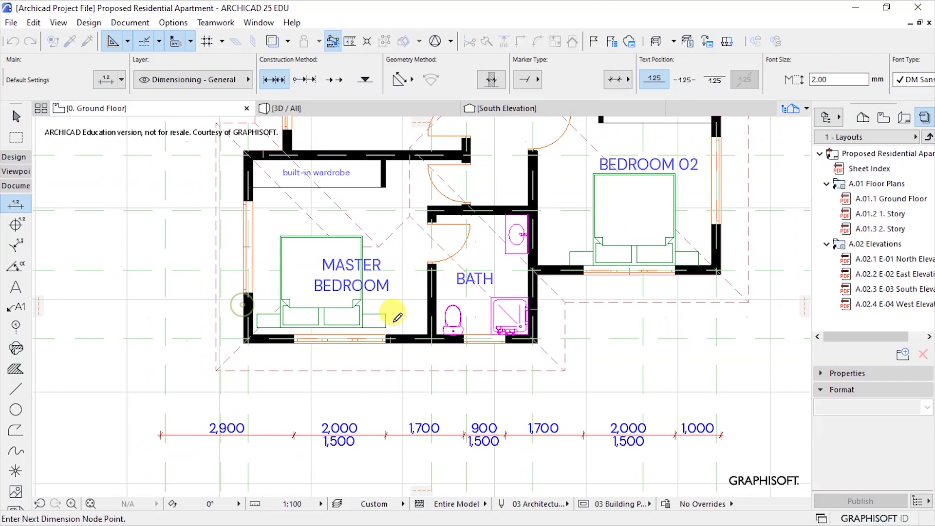
Add both faces of the veranda's southwest column to the wall chain and place it below the south opening chain
scroll(253, 134, up, 3)
scroll(226, 162, down, 3)
scroll(244, 194, down, 4)
double_click(309, 344)
scroll(309, 343, up, 3)
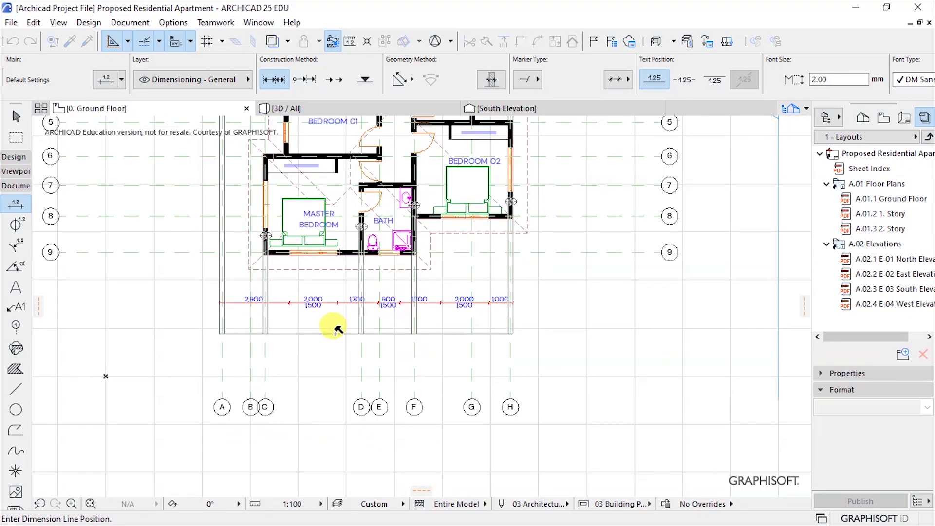
click(333, 327)
Dimension the spacing of grid lines A to H on the south side and place the chain below the wall chain
scroll(277, 407, up, 3)
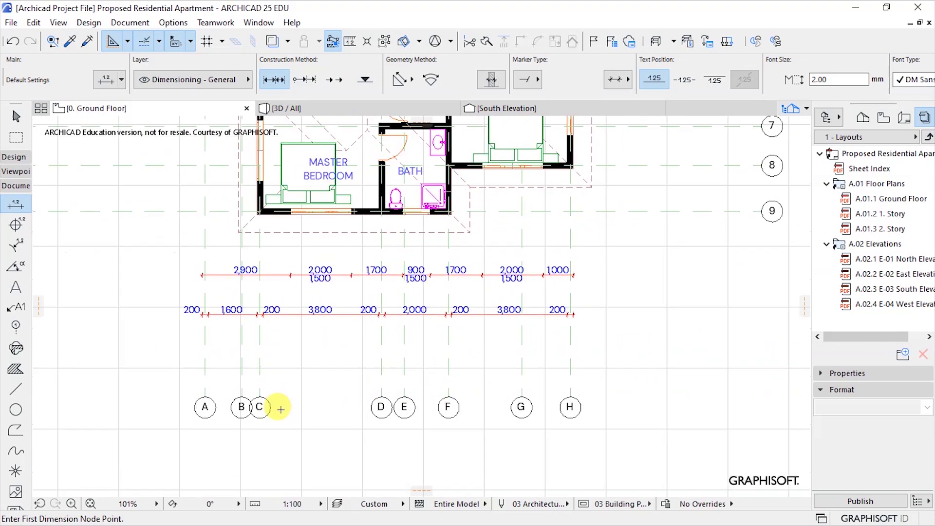
click(184, 393)
click(233, 393)
click(257, 393)
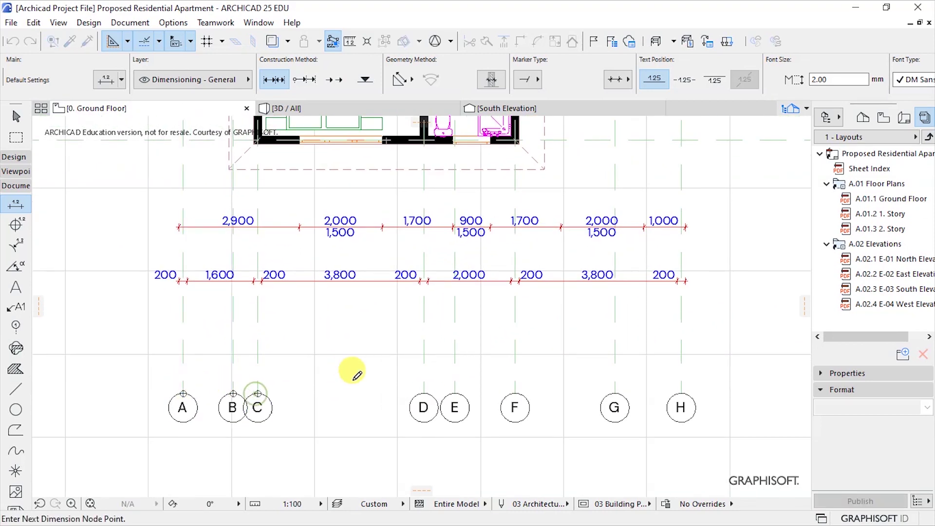
click(424, 392)
click(455, 393)
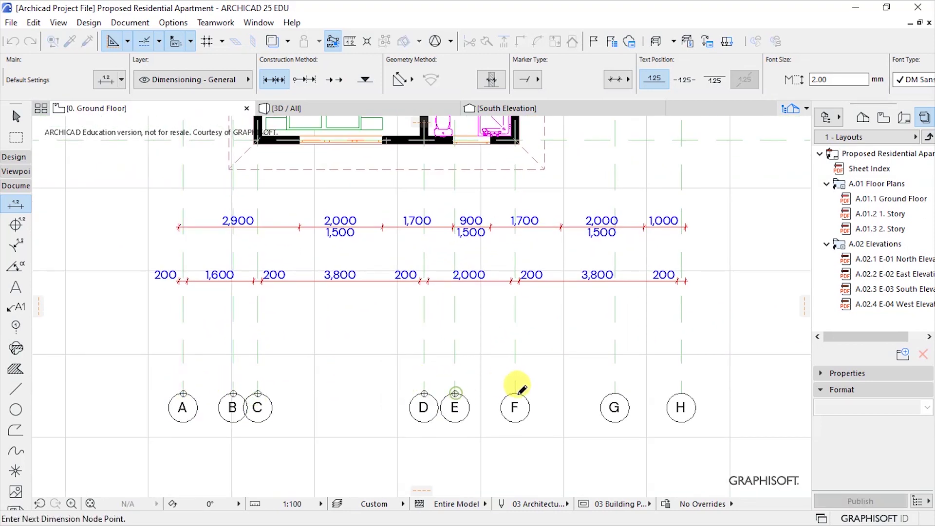
click(516, 393)
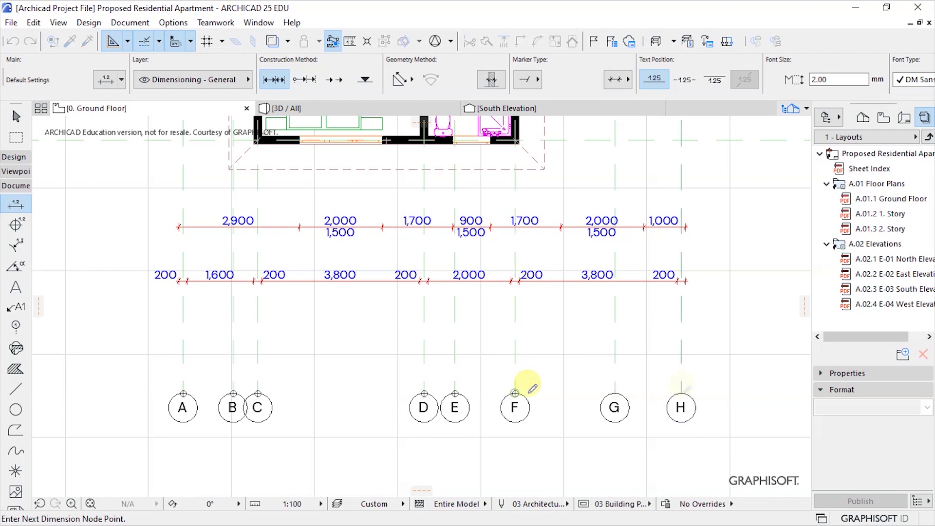
double_click(477, 316)
click(478, 317)
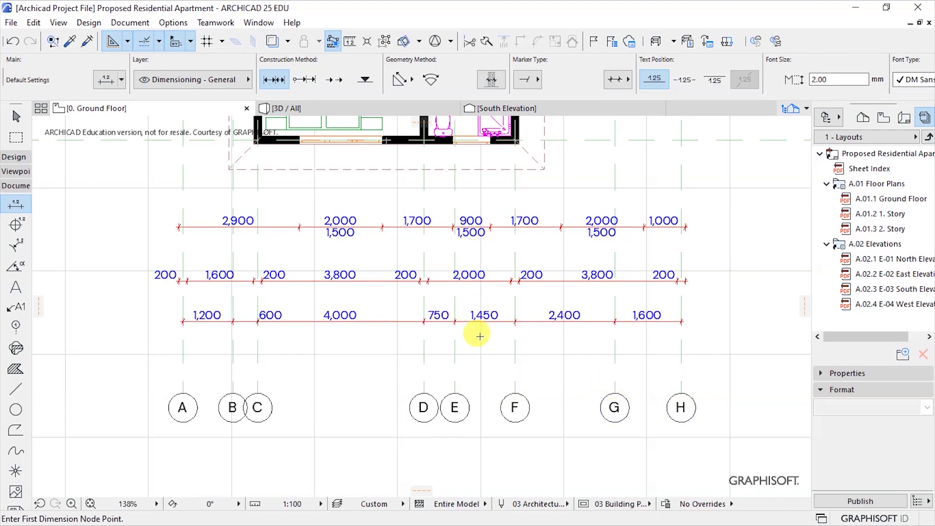
scroll(480, 307, down, 5)
scroll(482, 291, up, 5)
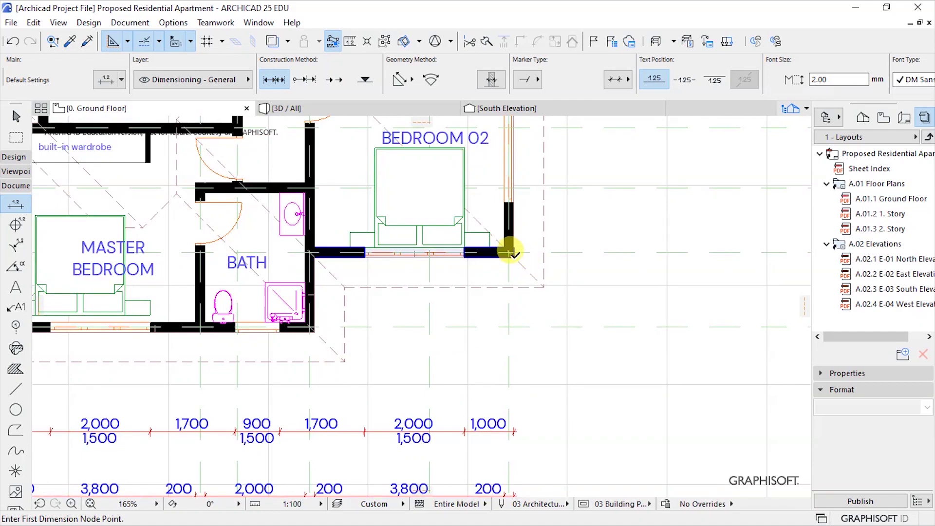
click(510, 254)
scroll(604, 341, down, 6)
scroll(429, 259, up, 6)
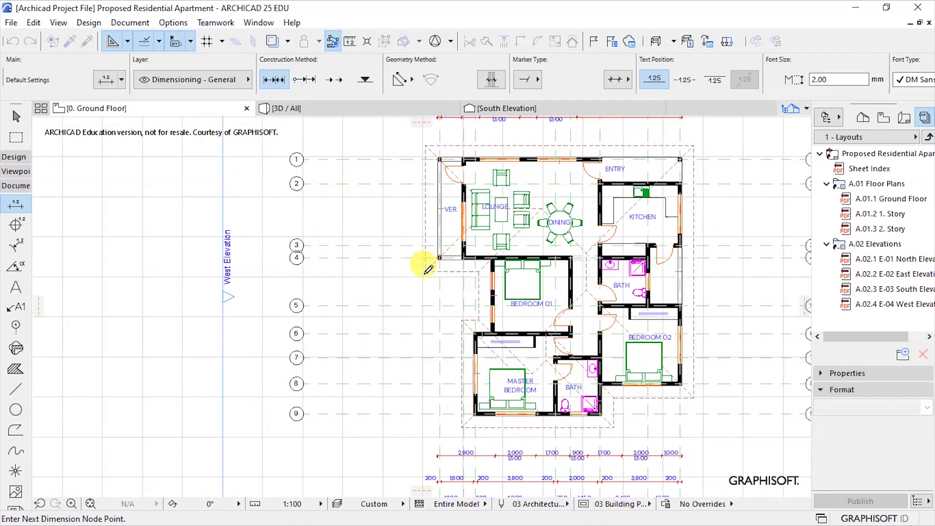
scroll(440, 245, up, 1)
scroll(324, 223, down, 3)
scroll(366, 341, up, 3)
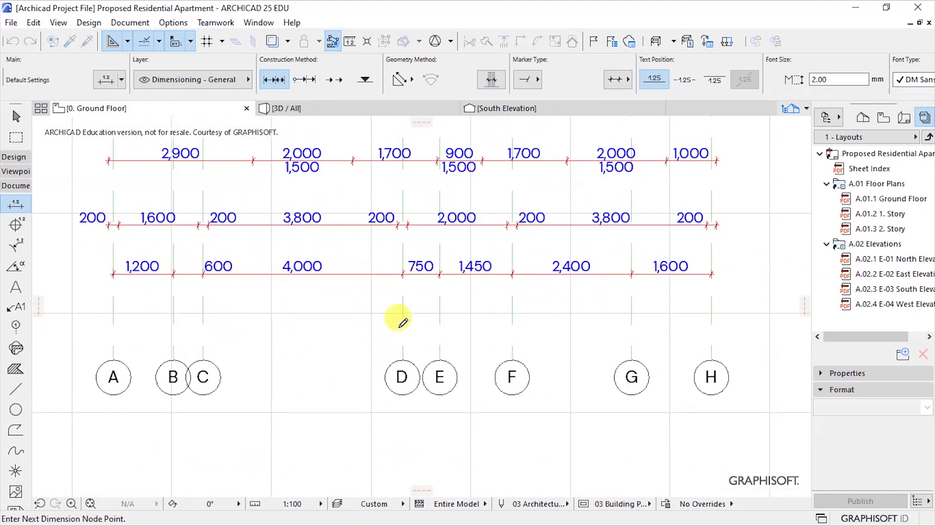
key(ctrl+z)
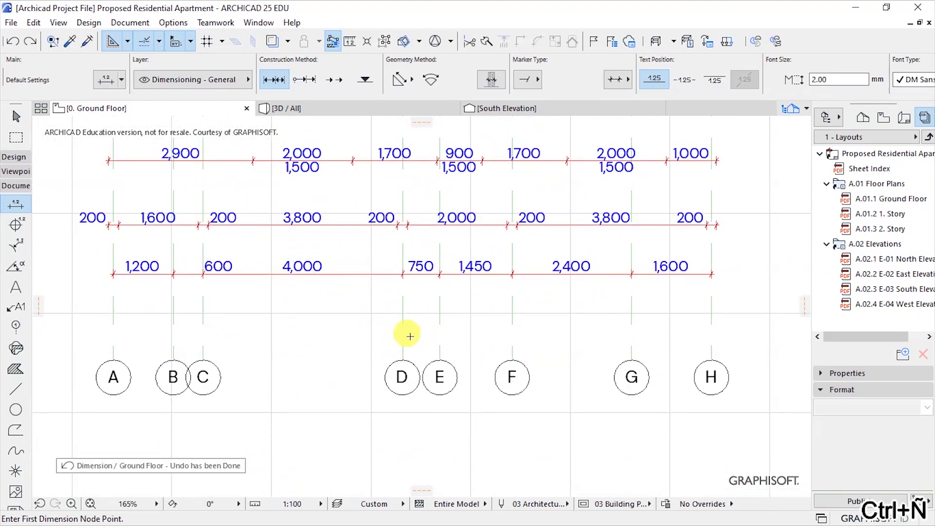
Dimension from Bedroom 02's outer southeast corner to the veranda's outer southwest corner, placing the line between the south grid chain and the grid bubbles
scroll(434, 345, down, 3)
scroll(563, 176, up, 6)
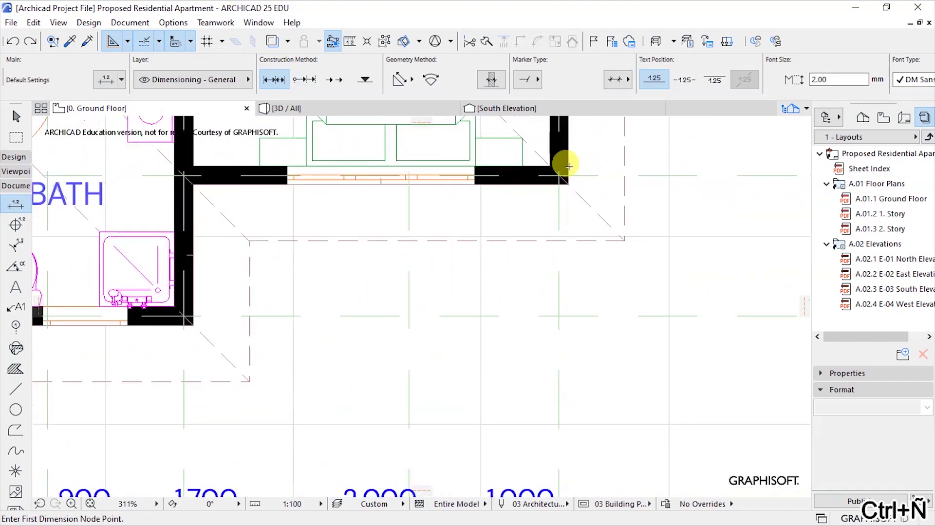
click(565, 181)
scroll(614, 248, down, 6)
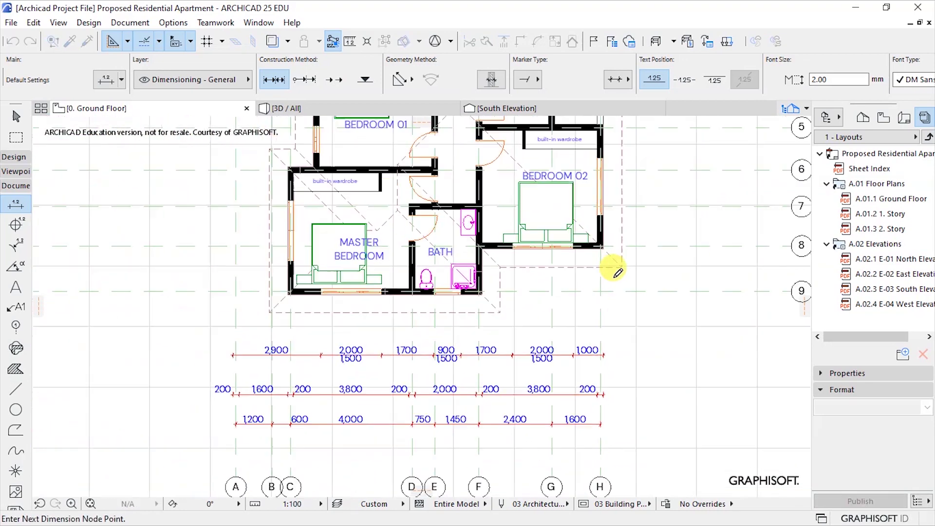
scroll(448, 181, up, 2)
scroll(468, 183, up, 6)
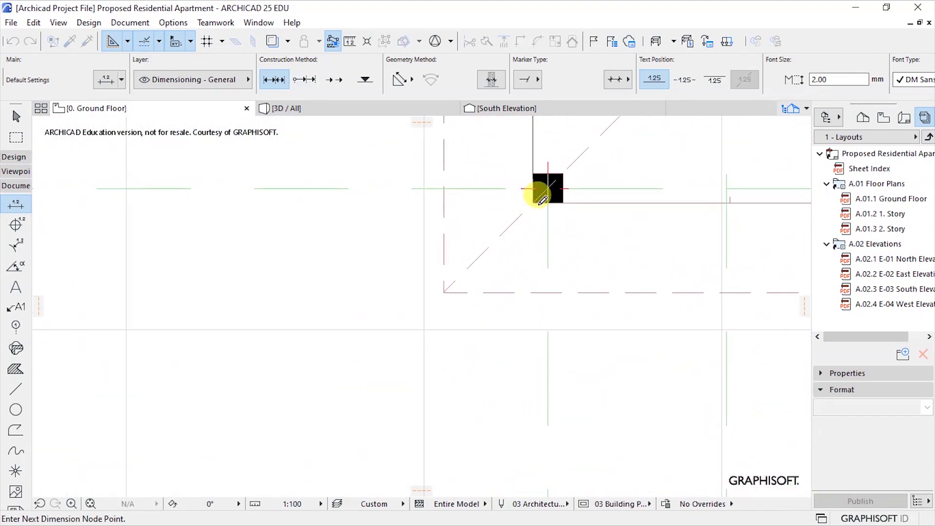
scroll(211, 202, down, 6)
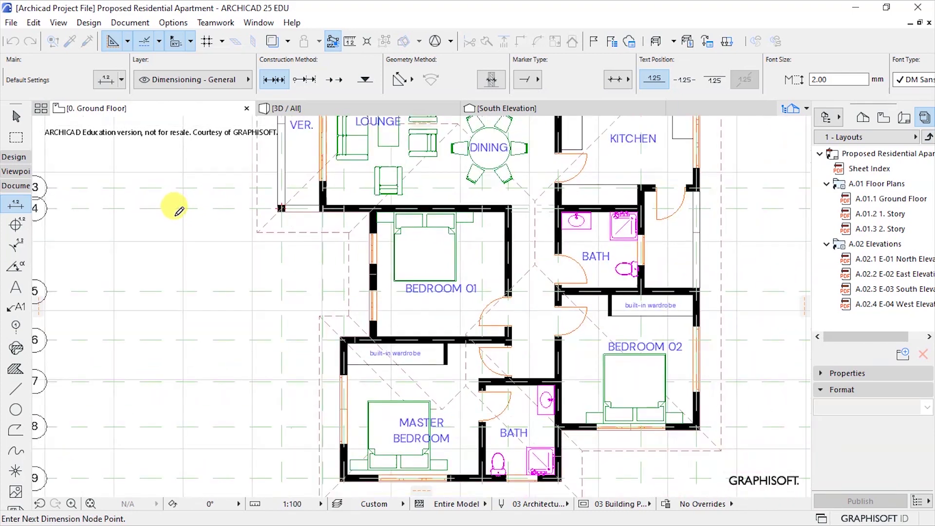
scroll(421, 357, up, 4)
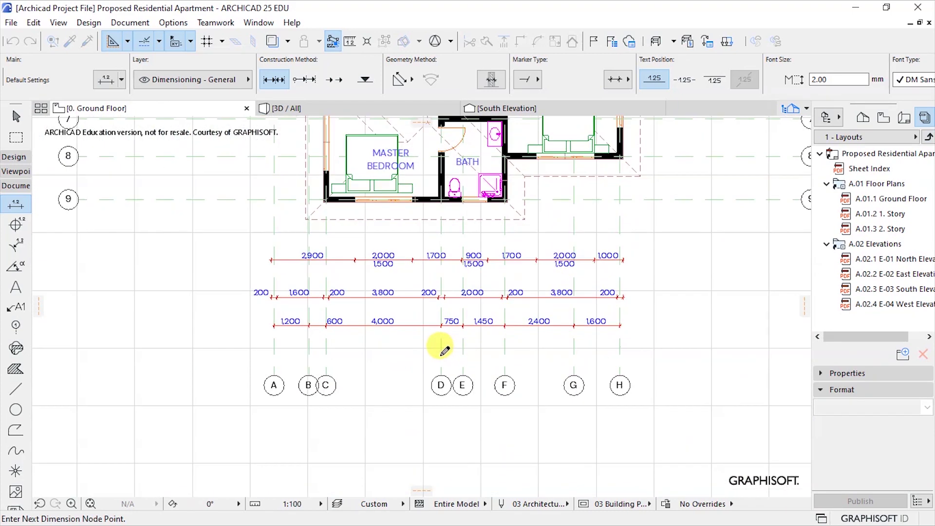
click(432, 349)
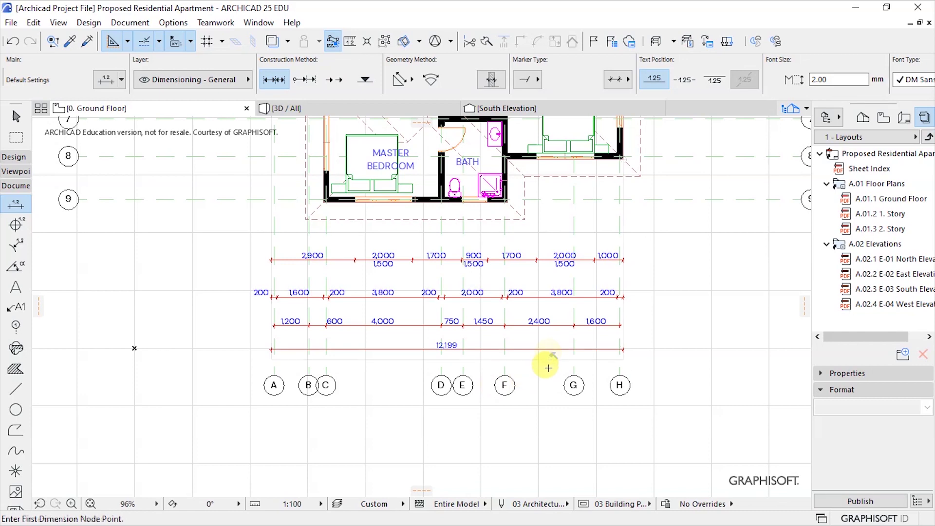
Start an east dimension chain at the lounge wall's outer corner by the entry, adding nodes at the entry door and kitchen window edges
scroll(554, 367, down, 4)
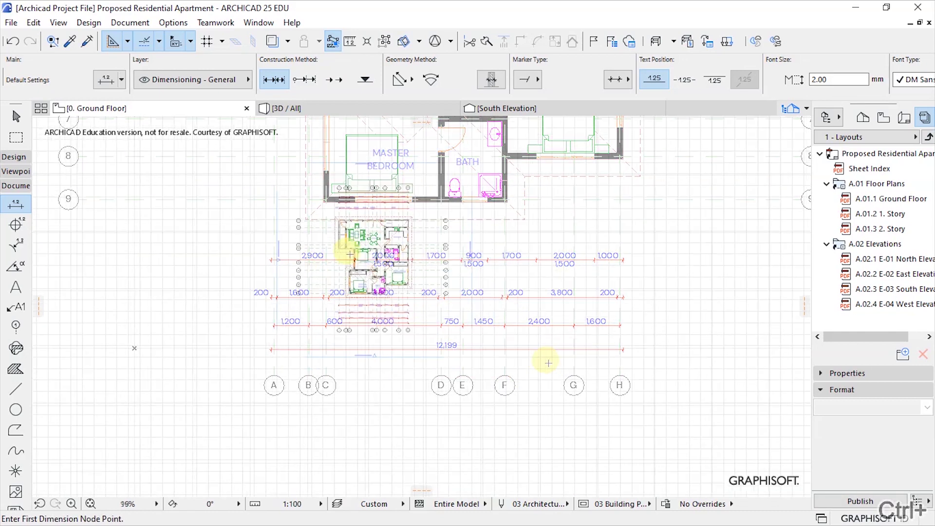
scroll(441, 184, down, 3)
scroll(429, 195, up, 2)
scroll(393, 196, up, 6)
scroll(323, 192, down, 2)
scroll(276, 200, up, 1)
click(333, 190)
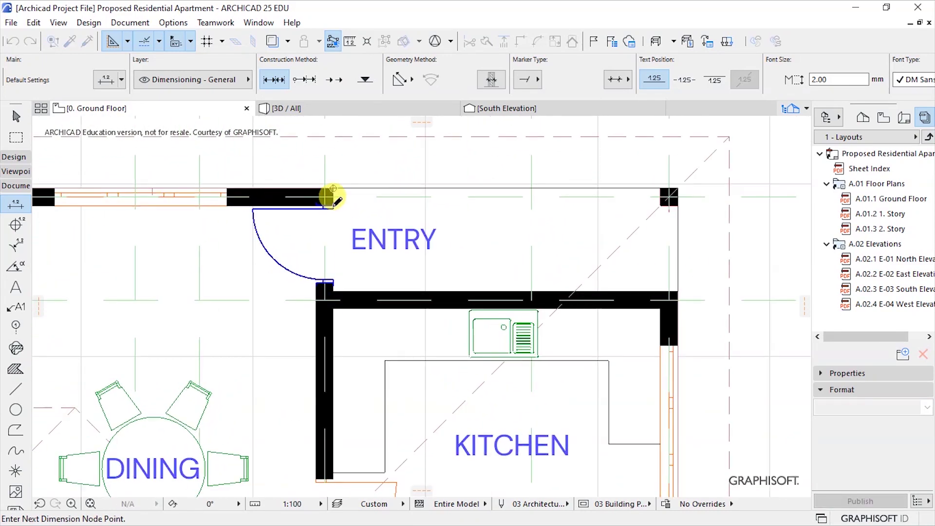
click(334, 280)
scroll(351, 204, down, 3)
scroll(505, 188, up, 2)
click(506, 180)
click(505, 322)
Add the edges of the east-side Bath window and the Bedroom 02 east window as nodes of the east opening chain
scroll(432, 273, down, 3)
scroll(412, 204, up, 3)
click(415, 222)
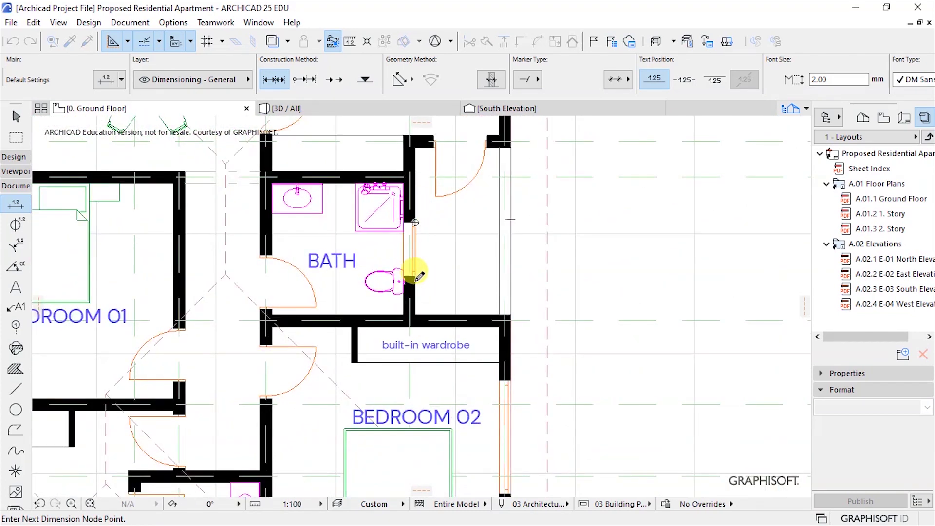
click(416, 271)
scroll(416, 271, down, 3)
scroll(485, 244, up, 3)
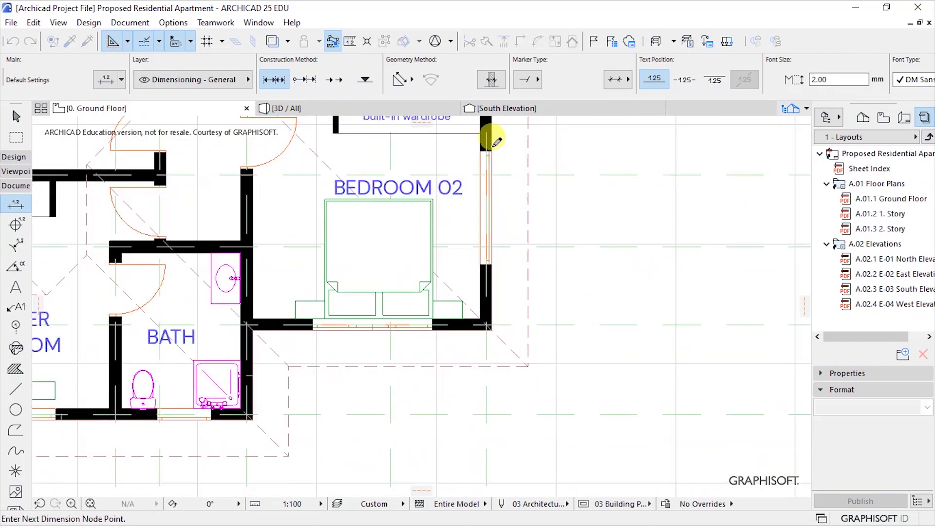
click(493, 259)
scroll(494, 223, down, 3)
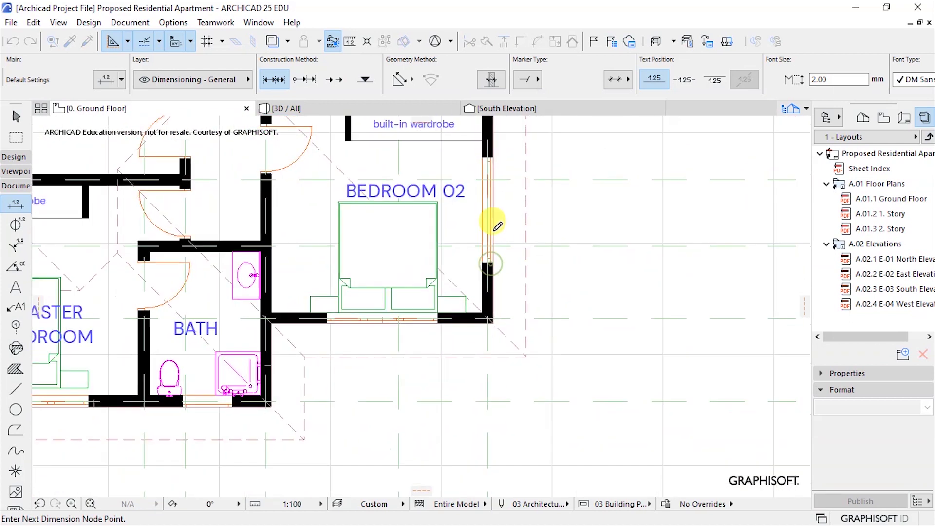
scroll(538, 234, up, 3)
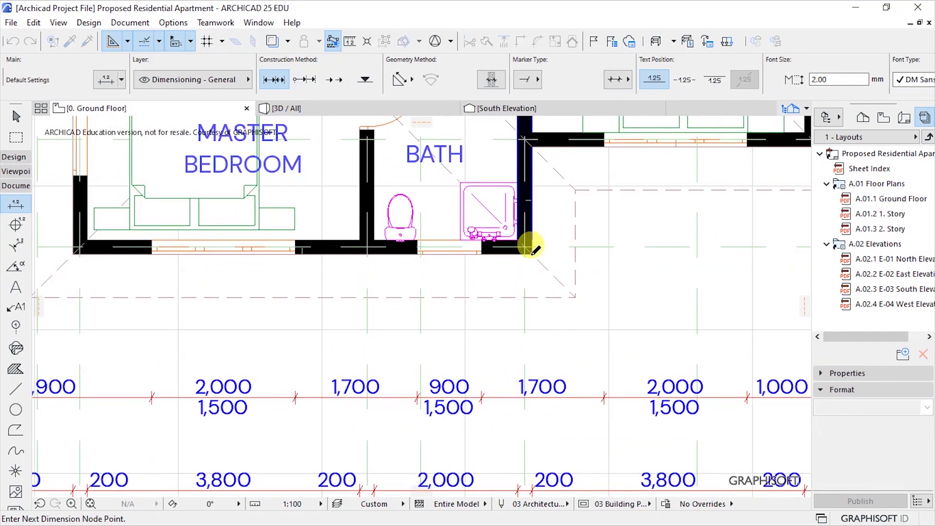
End the east opening chain at the southern Bath's outer southeast corner and place it just east of the roof outline
click(530, 246)
scroll(530, 246, down, 5)
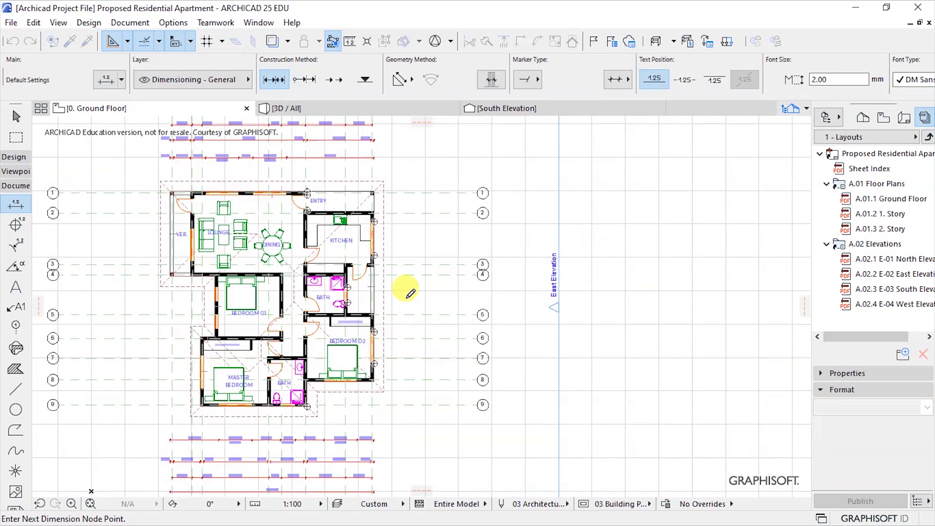
double_click(407, 295)
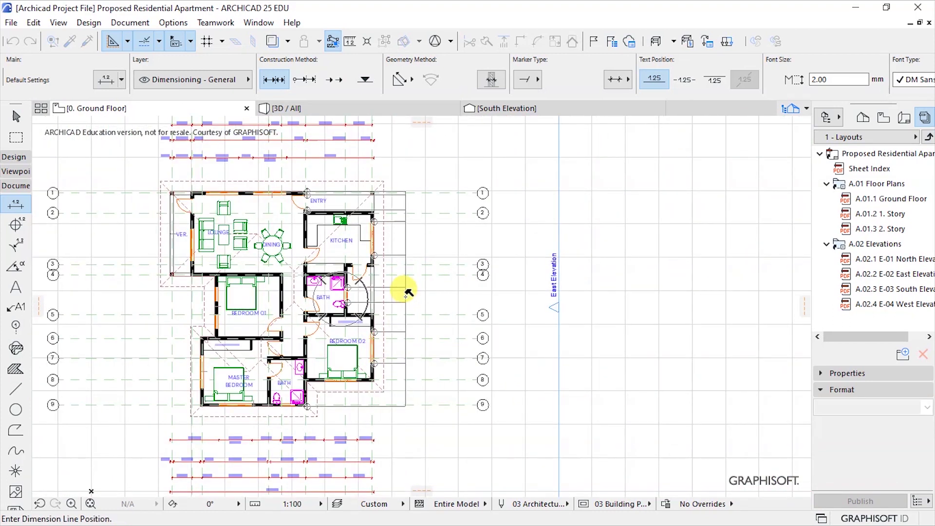
click(407, 293)
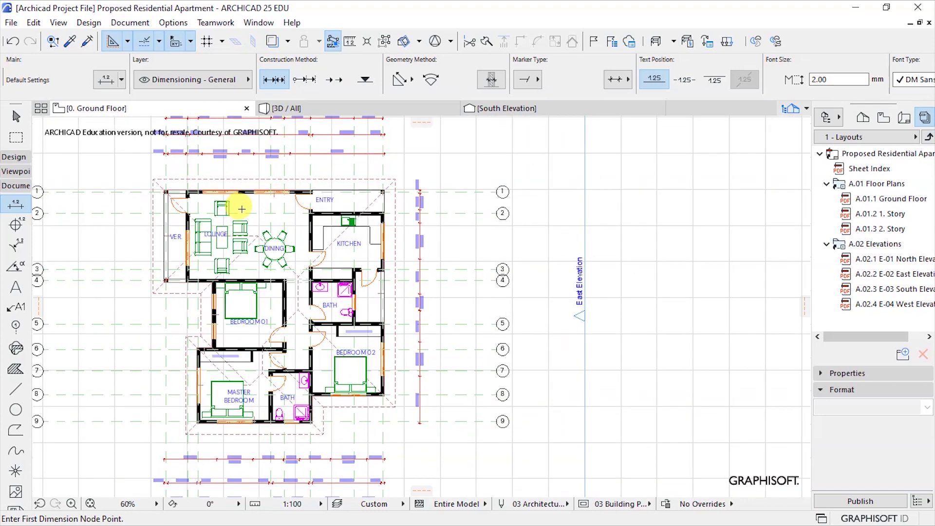
Dimension the thicknesses and spacing of the horizontal walls from lounge to southern Bath, placing the chain east of the opening chain
scroll(244, 202, up, 4)
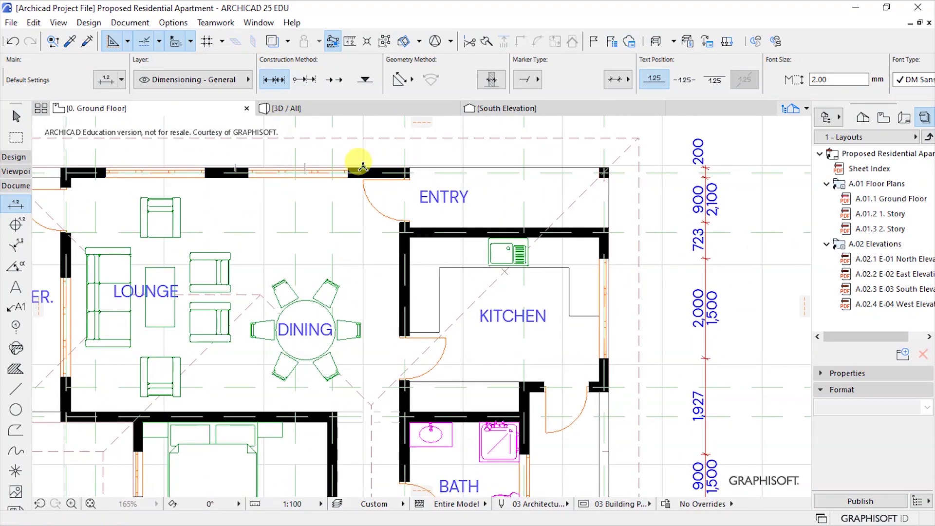
click(363, 169)
scroll(483, 223, down, 3)
scroll(501, 275, up, 4)
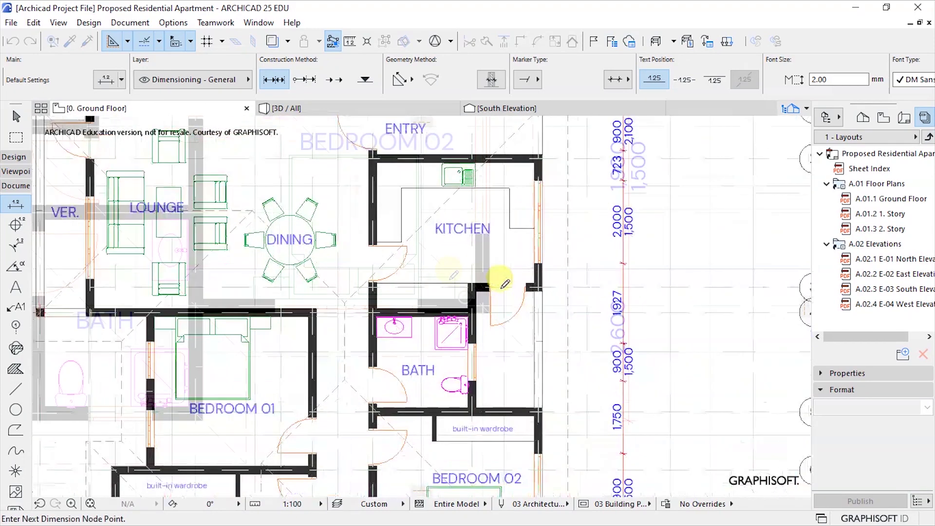
scroll(383, 323, down, 6)
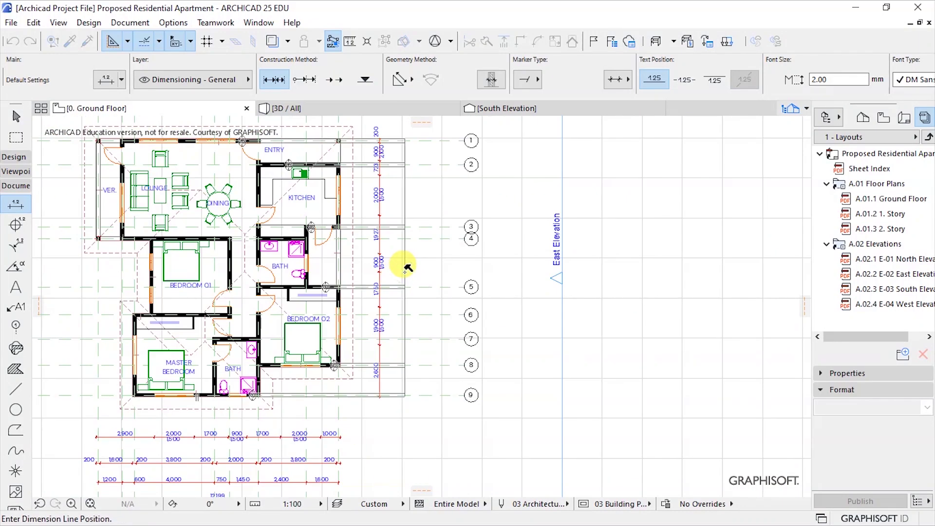
click(406, 267)
Dimension the spacing of grid lines 1 to 9 on the east side and place the chain east of the wall chain
scroll(439, 175, up, 5)
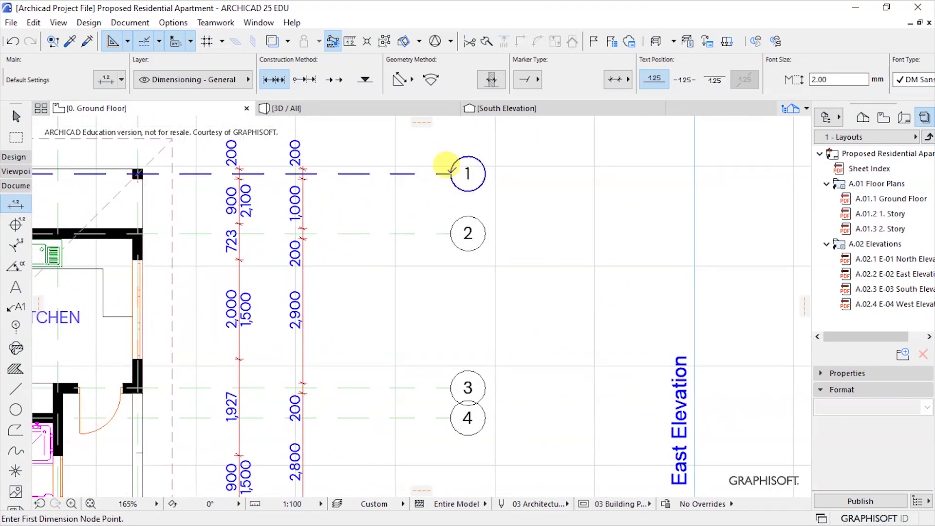
click(453, 169)
click(451, 234)
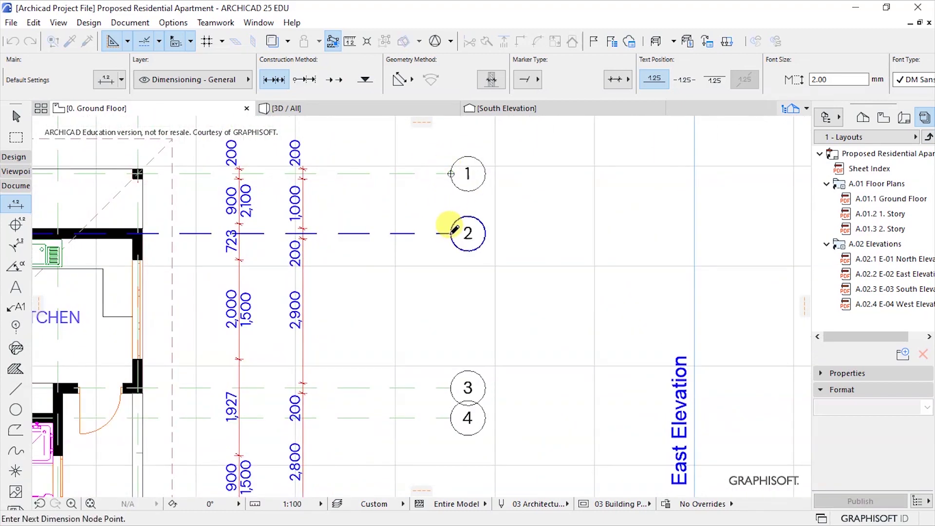
click(451, 388)
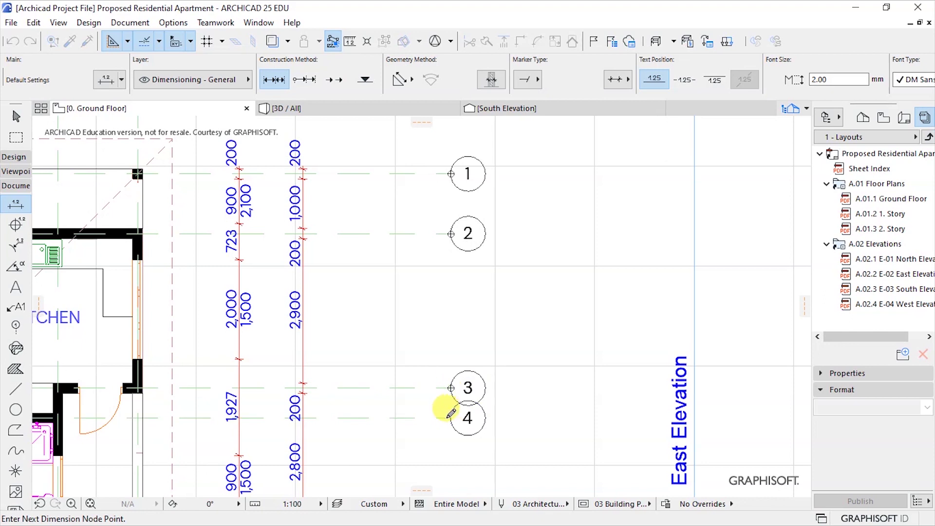
click(451, 417)
scroll(447, 405, down, 3)
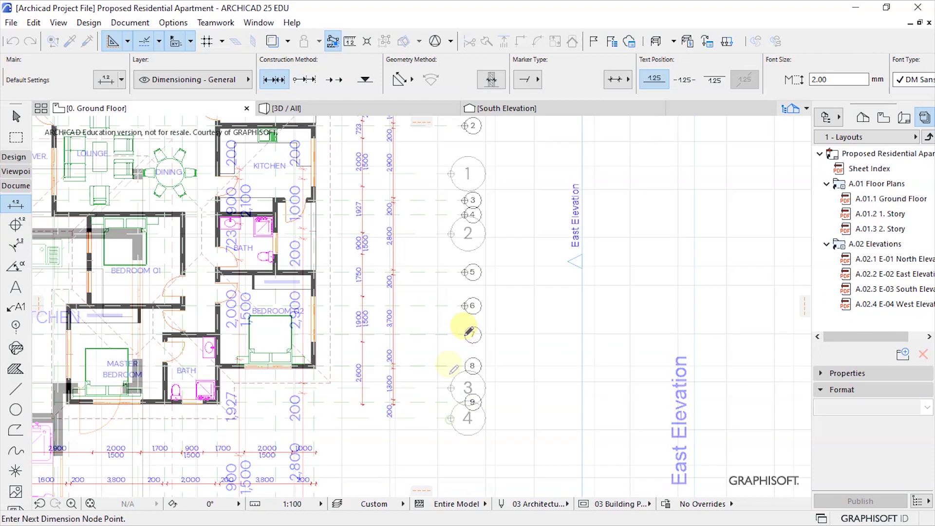
click(466, 366)
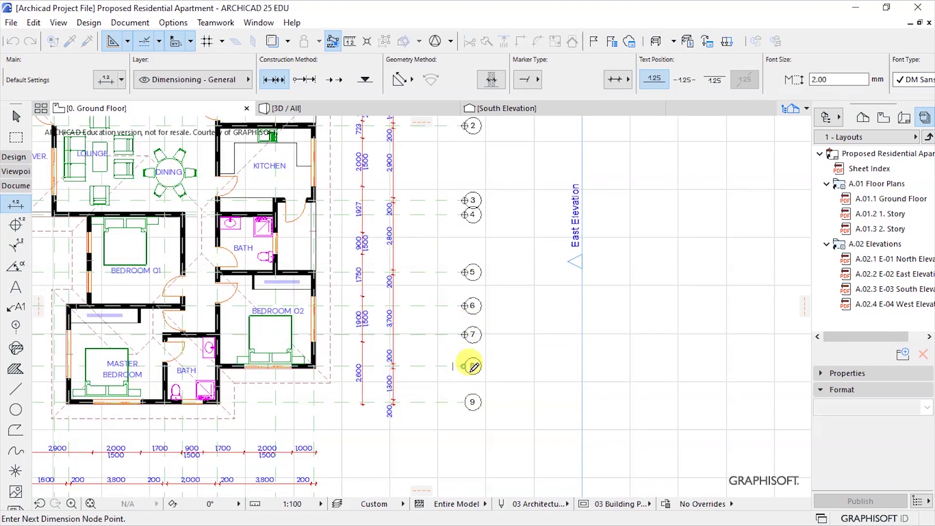
click(469, 401)
scroll(495, 414, down, 3)
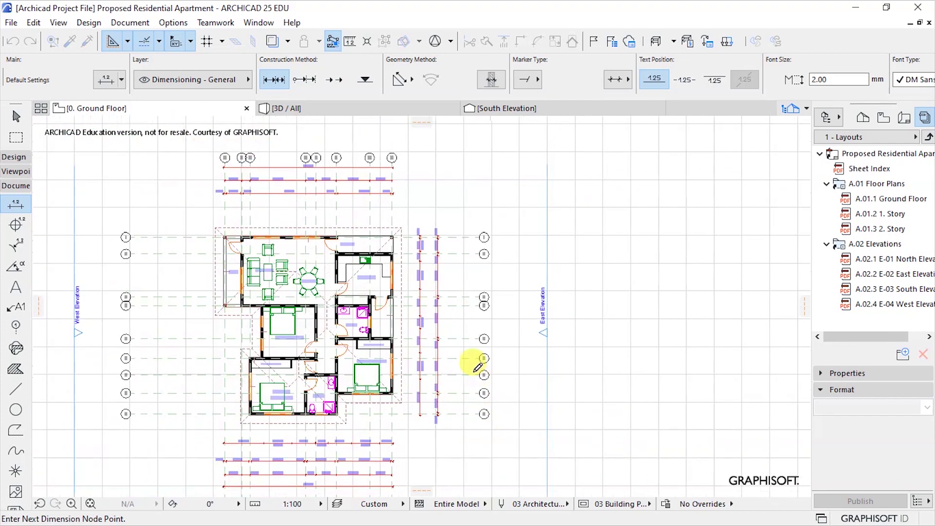
scroll(476, 363, up, 3)
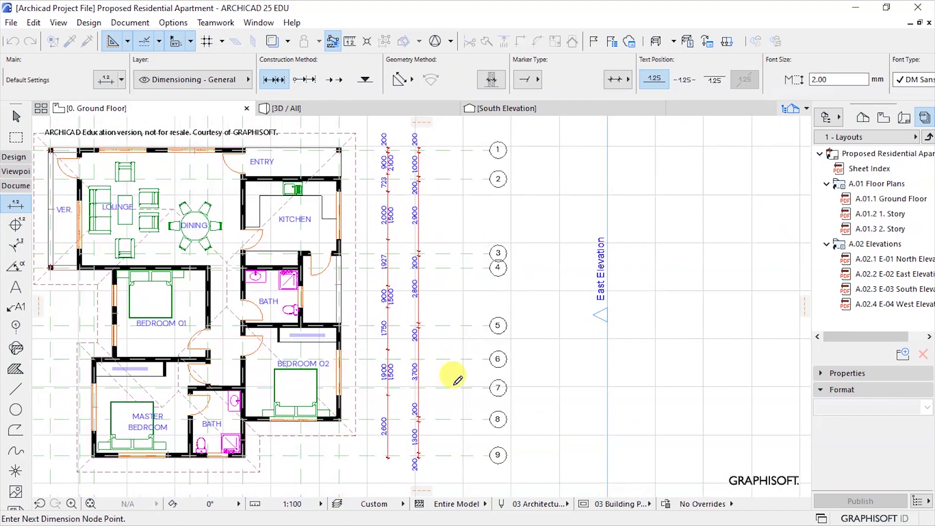
double_click(445, 302)
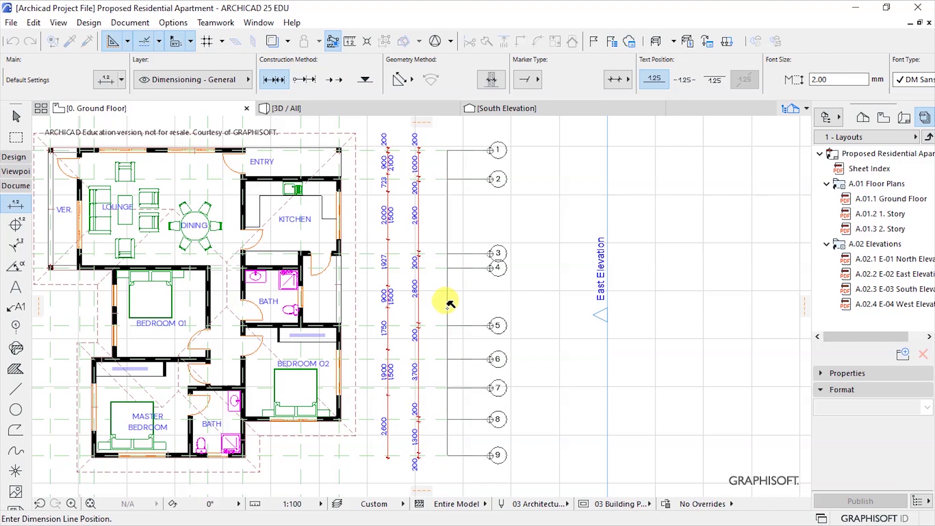
click(531, 355)
Dimension overall from the entry column's outer corner to the southern Bath's outer southeast corner, placing the line between the east grid chain and bubbles
scroll(418, 203, down, 3)
scroll(434, 258, up, 6)
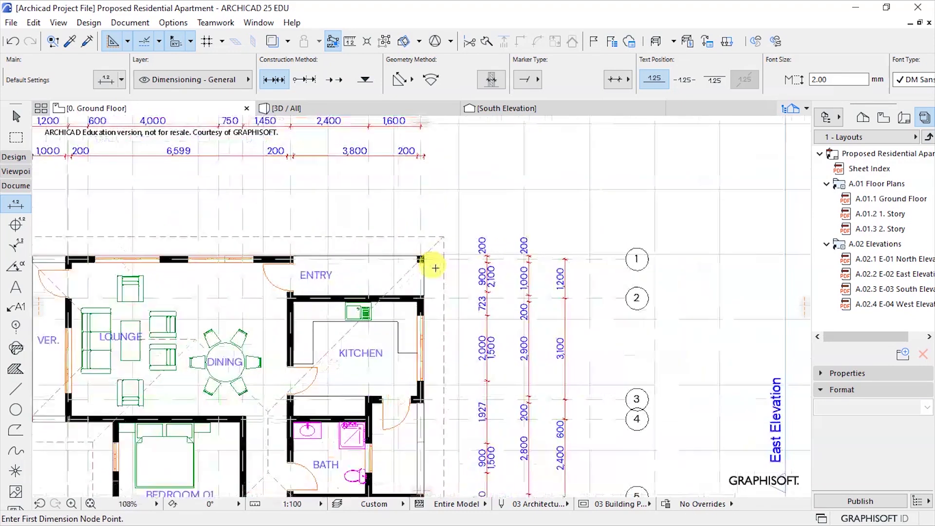
click(409, 242)
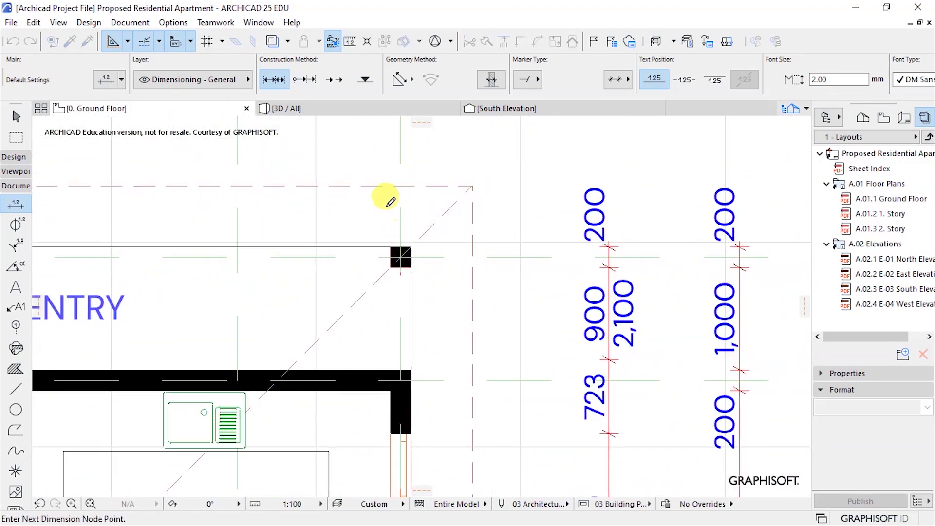
scroll(390, 195, down, 5)
scroll(391, 268, up, 2)
scroll(359, 305, up, 4)
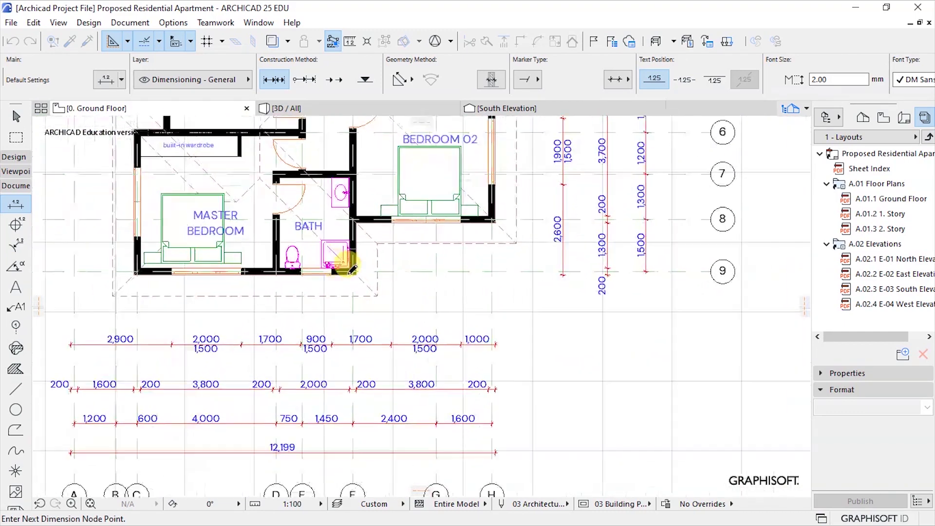
scroll(360, 316, down, 5)
scroll(479, 263, up, 3)
double_click(471, 272)
click(469, 272)
scroll(507, 282, down, 3)
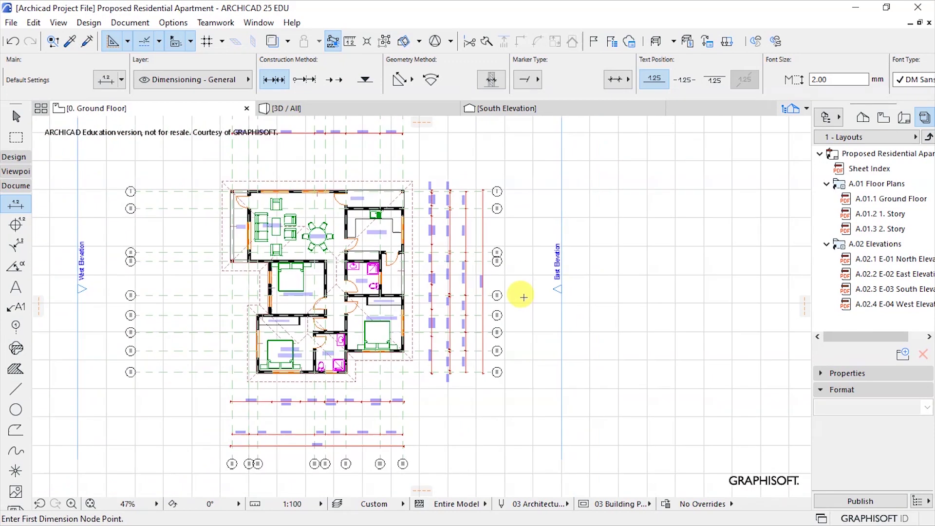
key(ctrl+d)
Start a west dimension chain at the lounge's outer northwest corner, adding nodes at the veranda door and lounge window edges
scroll(560, 312, up, 3)
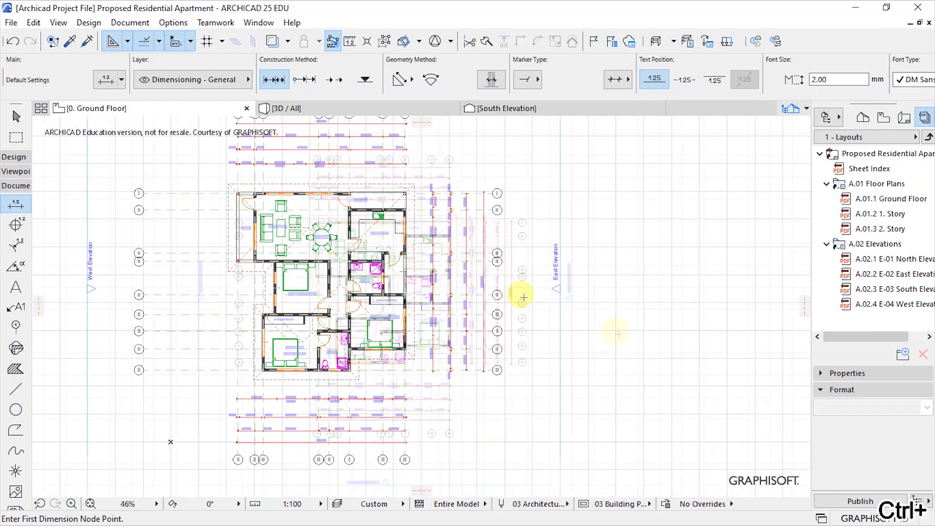
scroll(288, 210, up, 2)
middle_drag(282, 198, 551, 212)
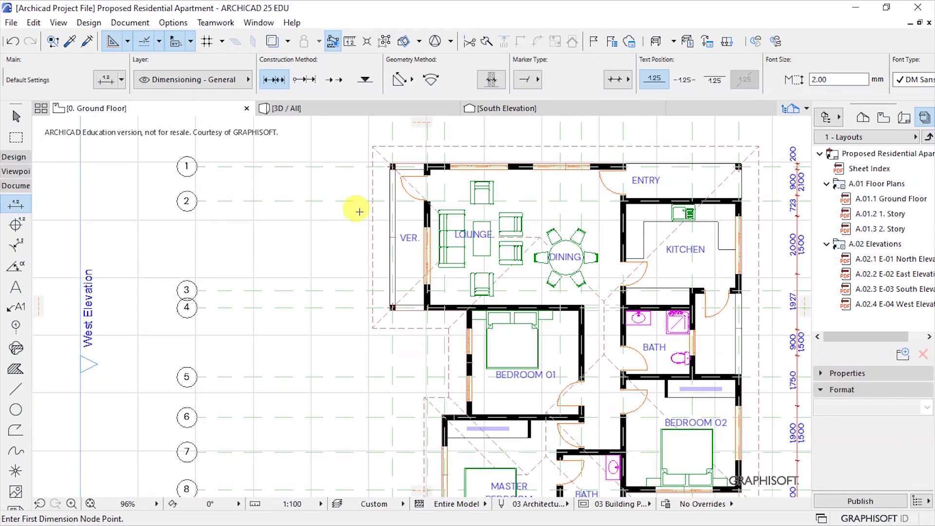
scroll(423, 159, up, 5)
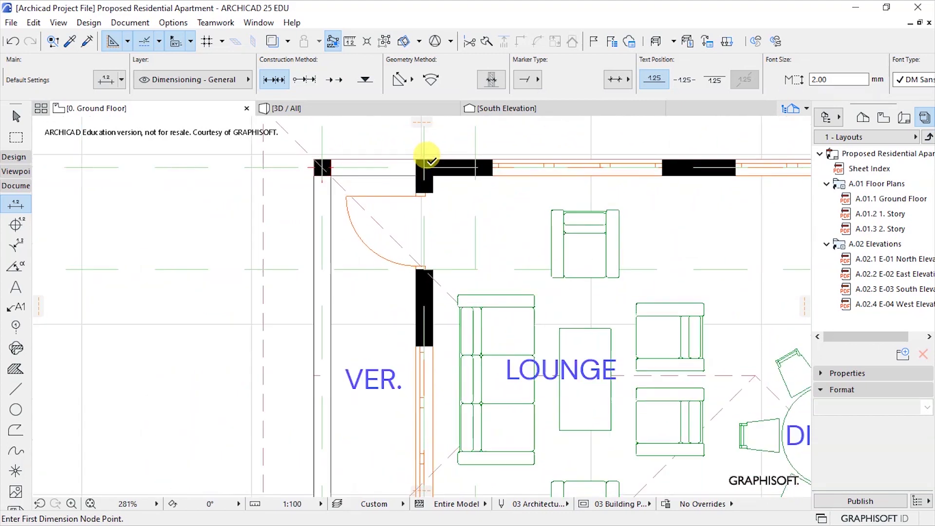
click(412, 157)
click(433, 199)
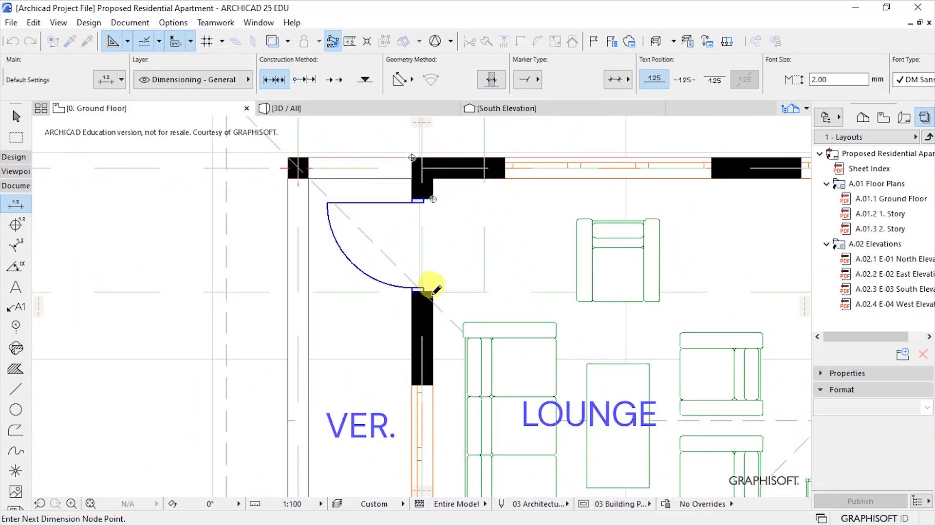
scroll(414, 174, down, 4)
scroll(375, 328, up, 3)
scroll(277, 200, down, 5)
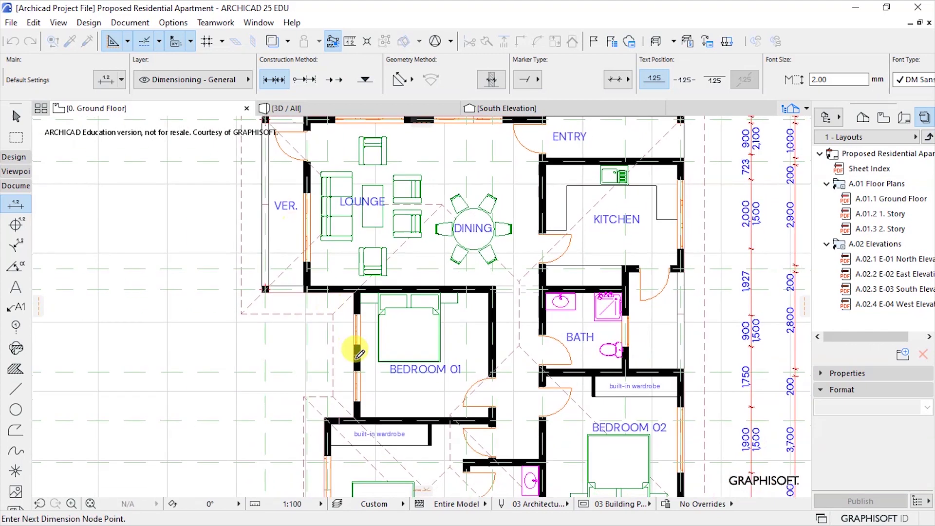
Add the edges of both Bedroom 01 west windows as nodes of the west opening chain
scroll(359, 353, up, 3)
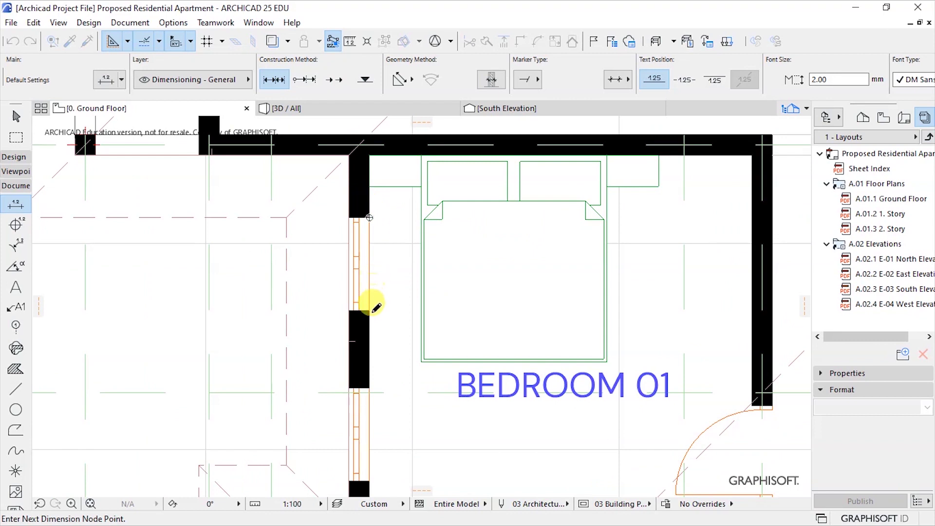
scroll(324, 338, down, 3)
scroll(359, 215, up, 2)
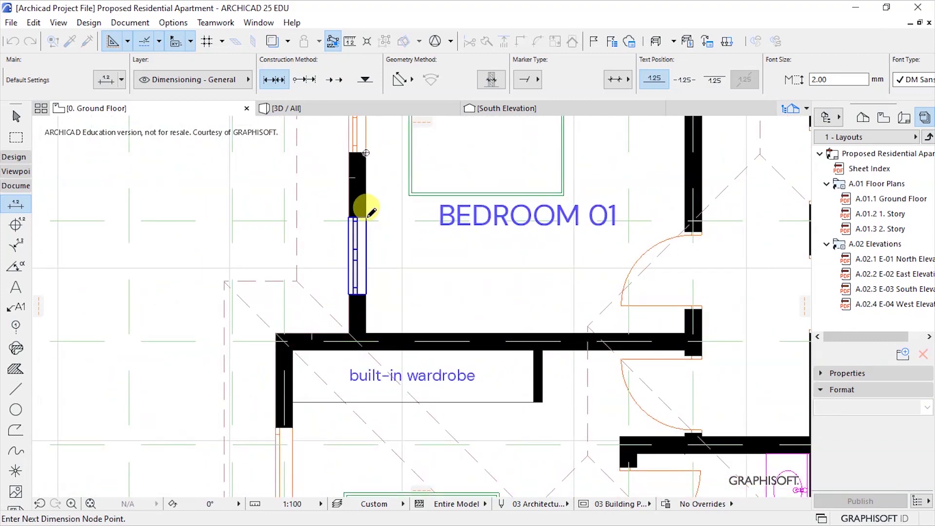
scroll(397, 291, up, 1)
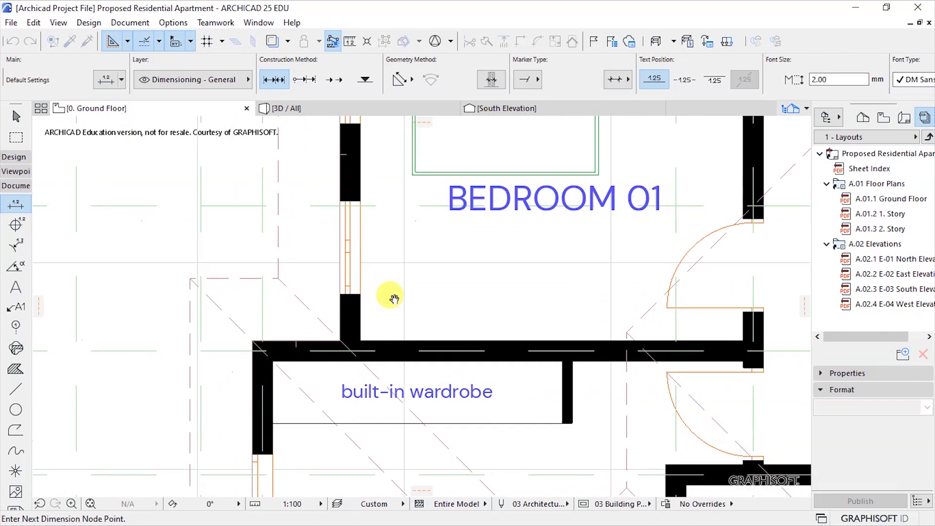
middle_drag(386, 299, 393, 198)
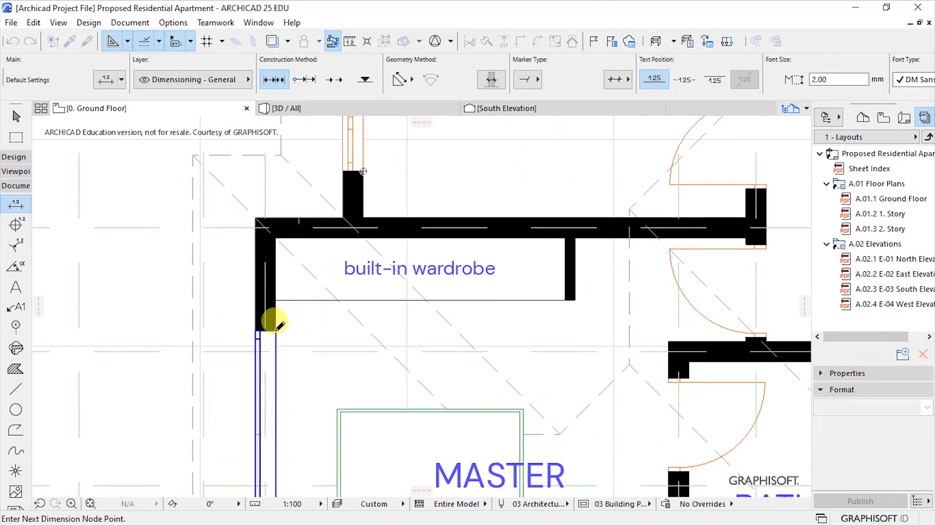
Add the Master Bedroom west window edges and outer southwest corner to the chain, and place it west of the veranda roof outline
scroll(390, 337, up, 2)
middle_drag(391, 339, 441, 178)
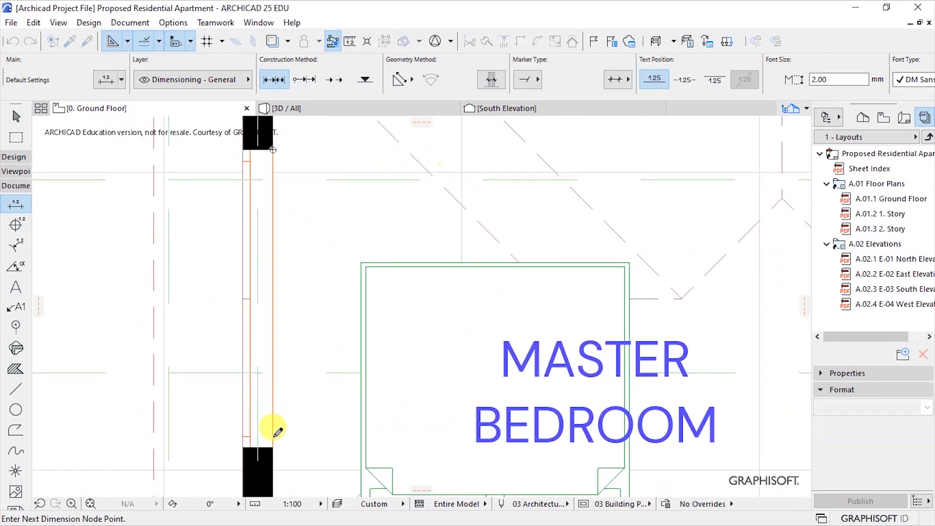
scroll(349, 356, down, 3)
scroll(341, 340, down, 2)
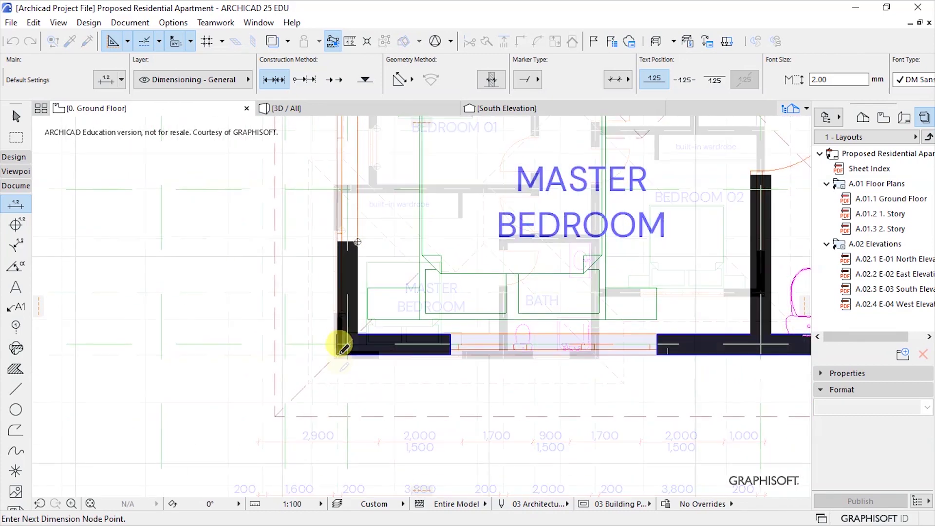
scroll(356, 428, down, 5)
scroll(297, 350, up, 2)
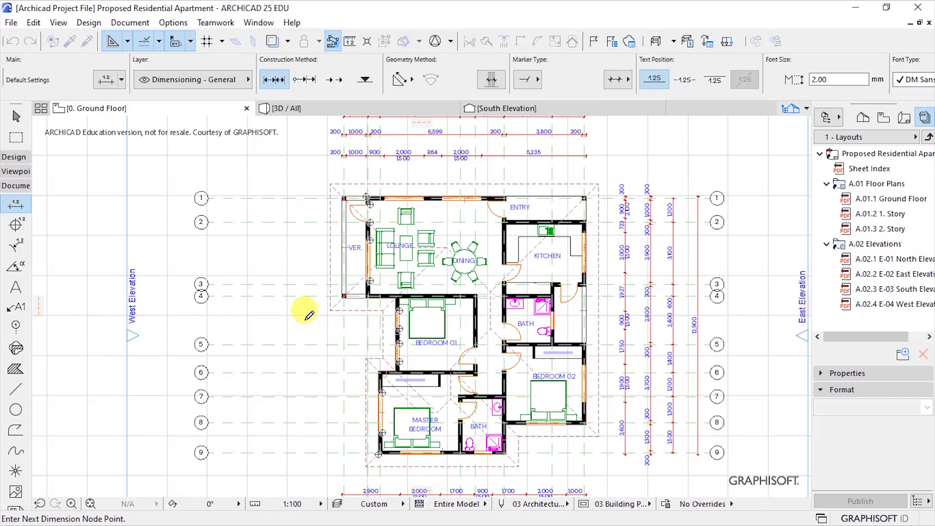
double_click(304, 318)
click(304, 312)
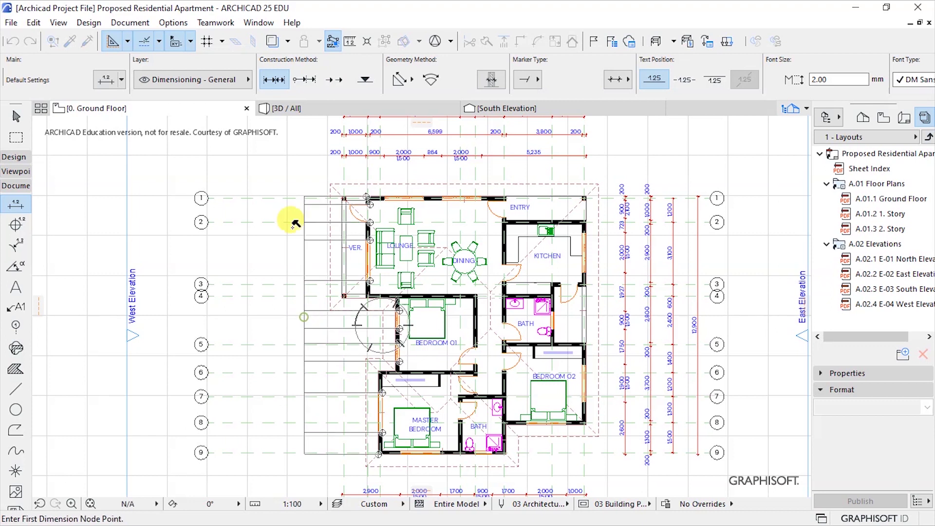
Dimension the west-side wall thicknesses and room depths from the lounge to the Master Bedroom, placing the chain west of the opening chain
scroll(366, 198, up, 3)
click(378, 195)
scroll(407, 382, down, 5)
scroll(394, 389, down, 4)
scroll(388, 401, up, 3)
click(389, 401)
scroll(413, 419, down, 4)
double_click(325, 335)
click(325, 335)
Dimension grid lines 1 to 9 along the west side, placing the chain between the west wall chain and the grid bubbles
scroll(292, 215, up, 3)
scroll(251, 209, down, 2)
scroll(109, 207, up, 3)
click(104, 207)
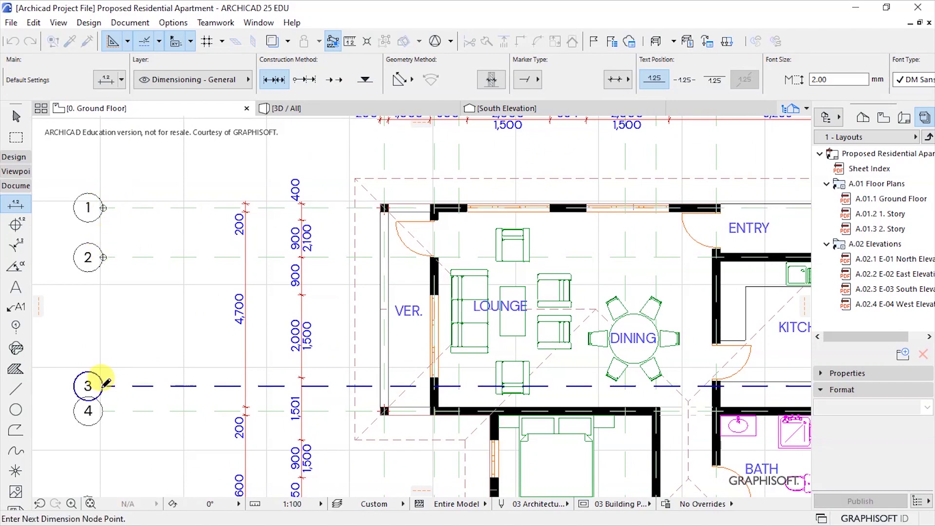
scroll(217, 291, down, 4)
scroll(203, 263, up, 4)
click(204, 279)
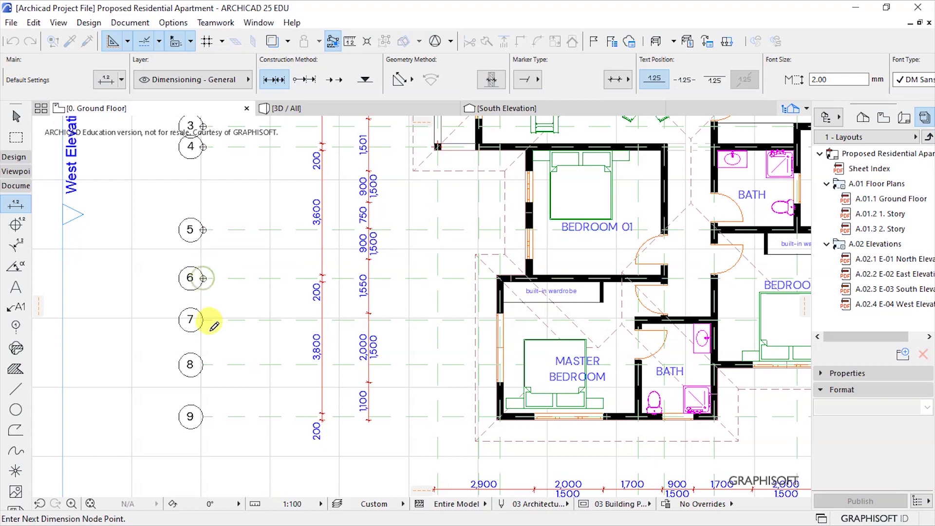
click(203, 319)
click(204, 416)
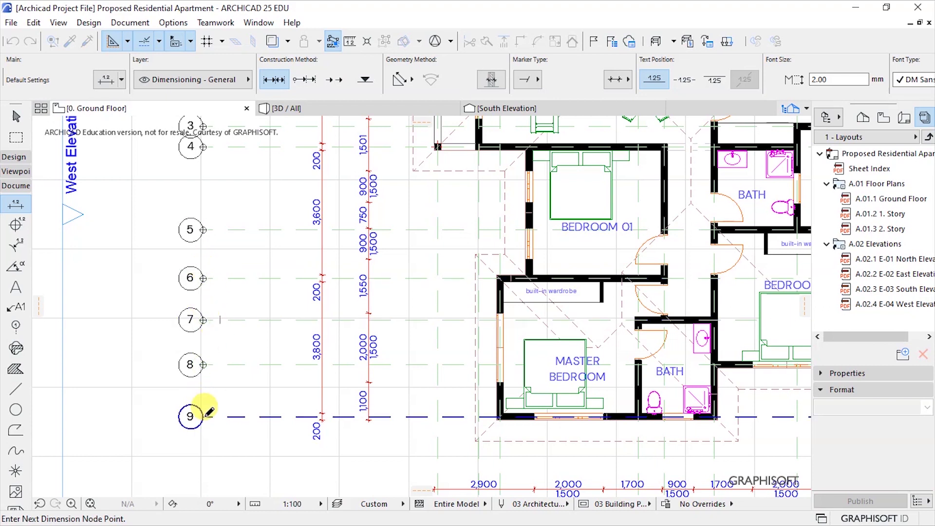
scroll(258, 451, down, 1)
scroll(263, 453, down, 4)
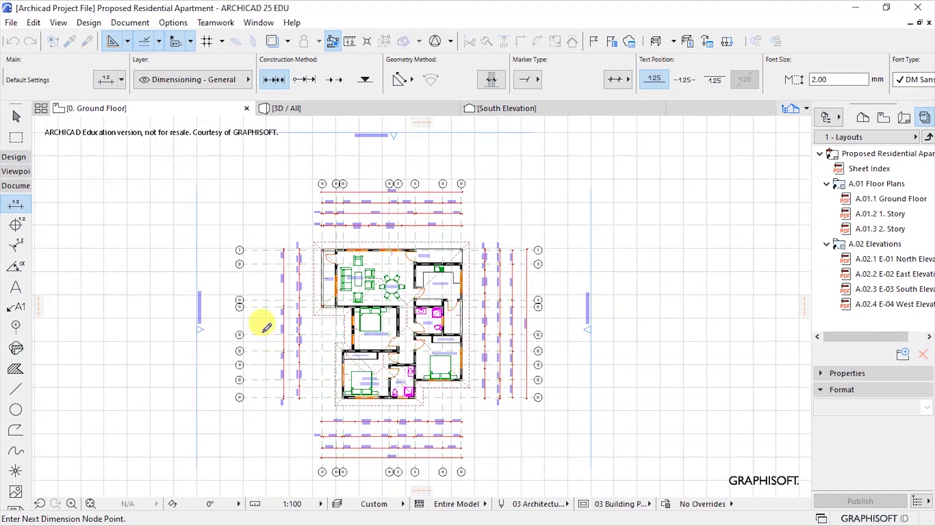
double_click(266, 324)
click(269, 323)
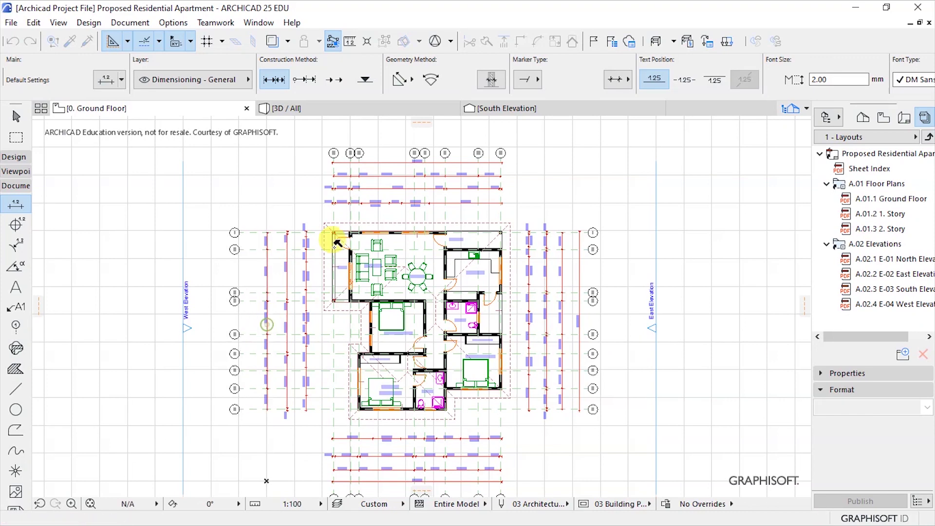
Dimension overall from the veranda column's outer northwest corner to the Master Bedroom's outer southwest corner, placing the line between the west grid chain and bubbles
scroll(334, 235, up, 4)
click(298, 223)
scroll(273, 209, down, 4)
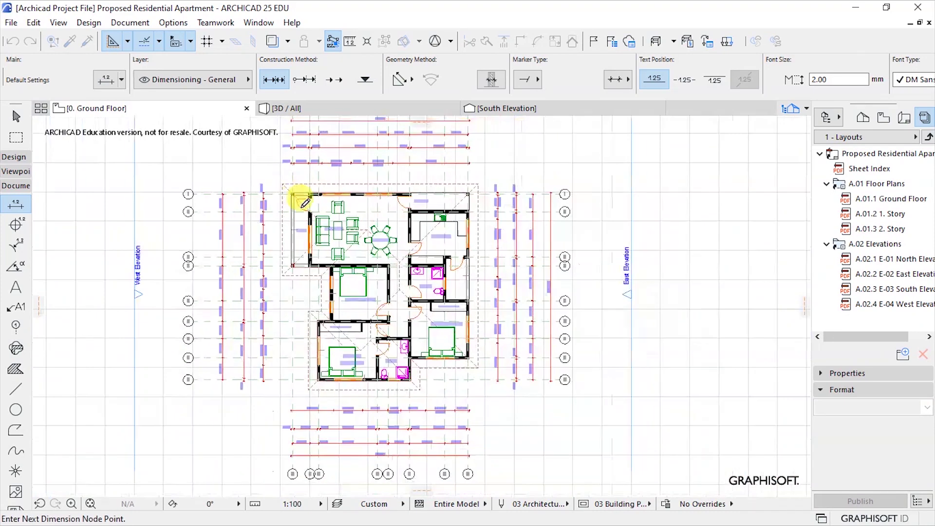
scroll(291, 363, up, 3)
scroll(291, 363, up, 5)
click(334, 359)
scroll(414, 407, down, 2)
scroll(413, 407, down, 3)
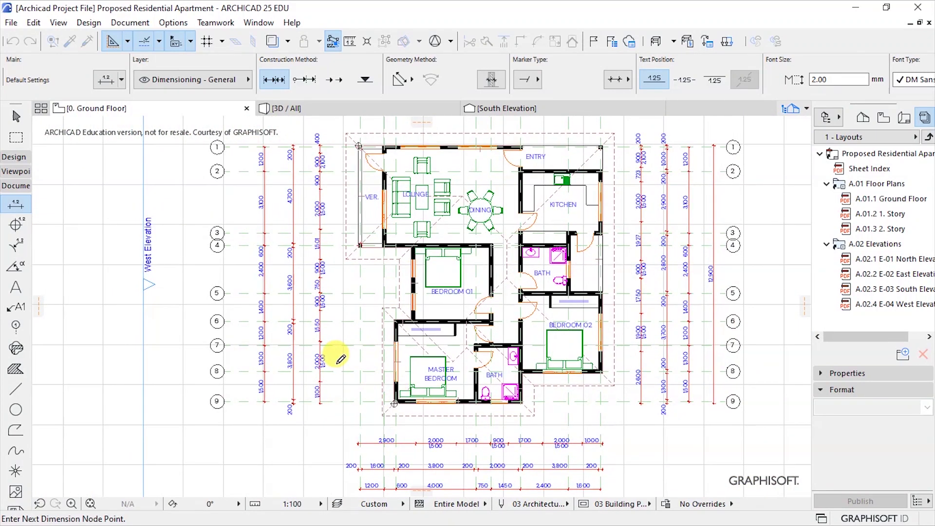
scroll(340, 359, down, 2)
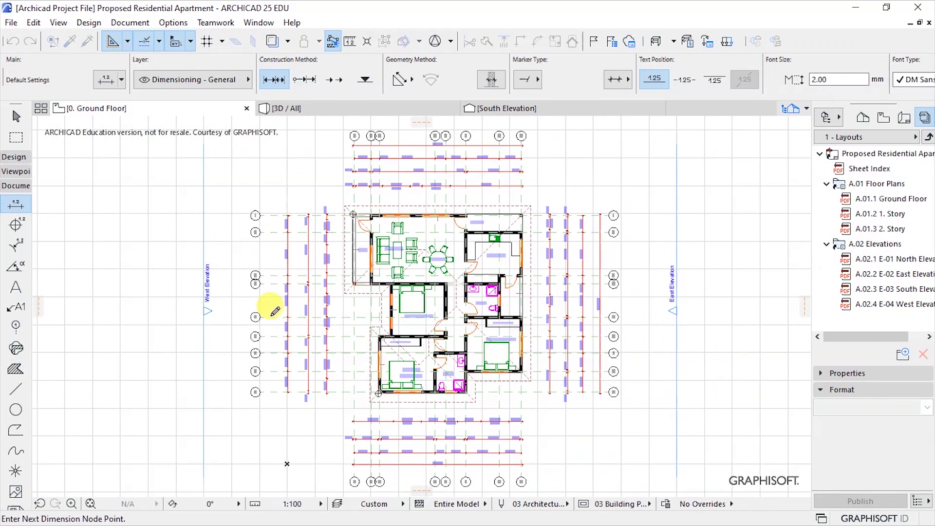
scroll(268, 307, up, 2)
double_click(273, 292)
click(271, 293)
Review the dimension chains on all sides of the ground floor plan and the undimensioned room interiors
scroll(236, 317, down, 2)
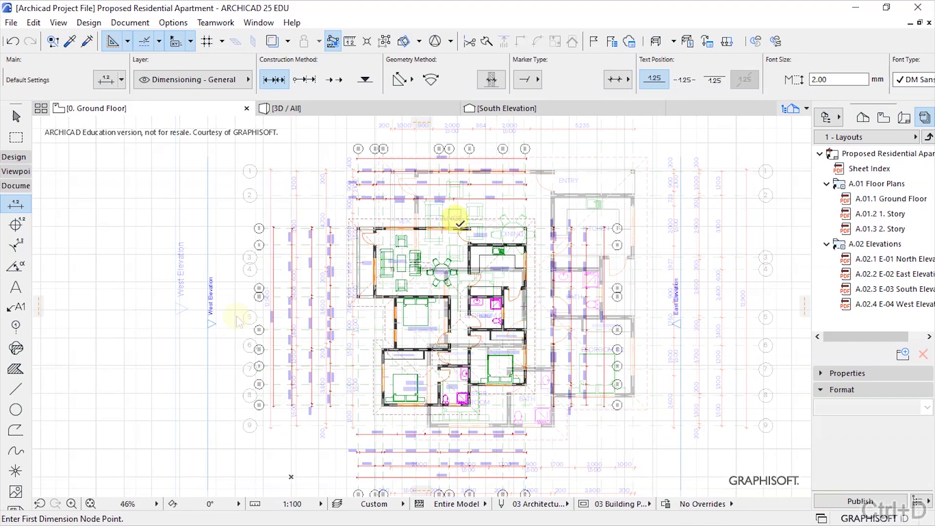
scroll(558, 297, up, 4)
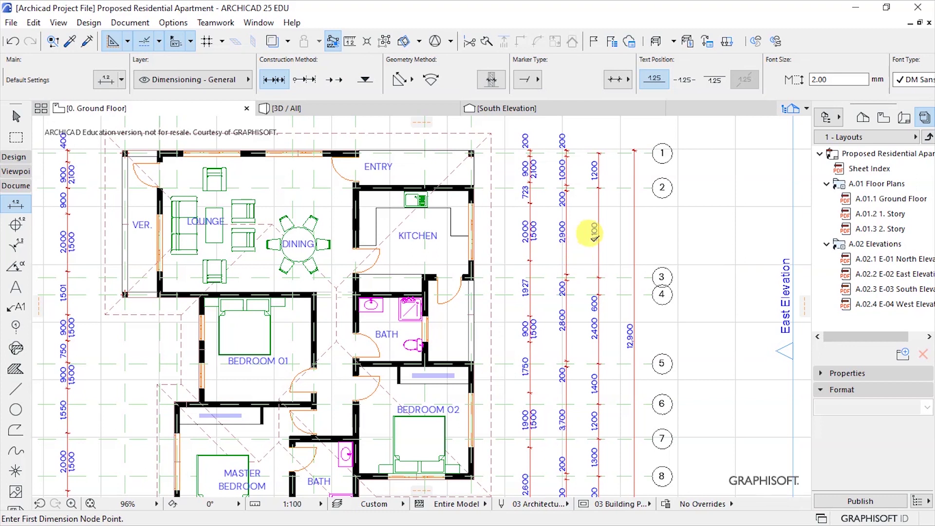
scroll(590, 233, down, 2)
scroll(413, 332, up, 3)
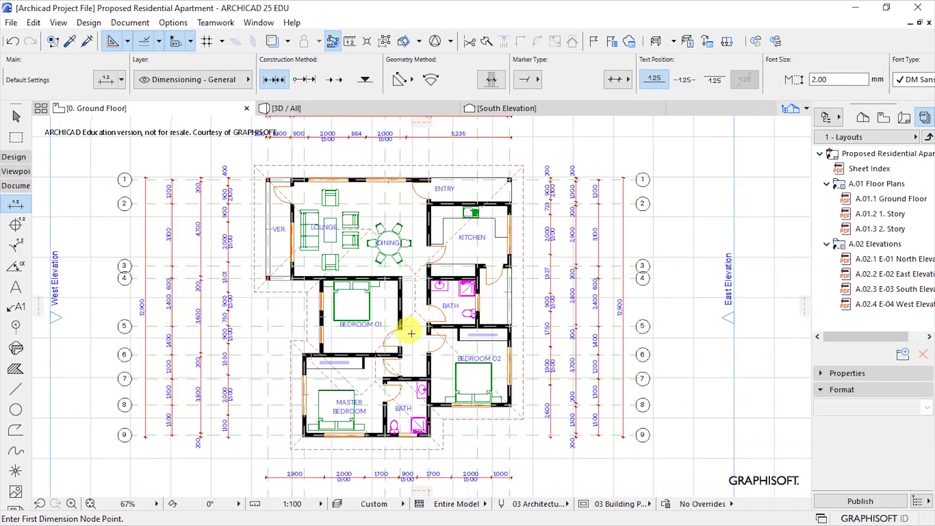
scroll(407, 312, down, 3)
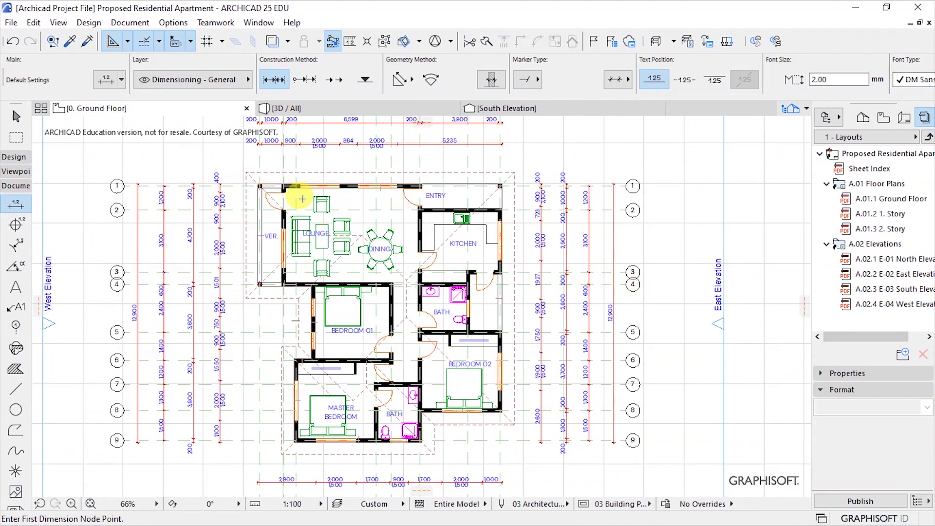
scroll(303, 199, up, 2)
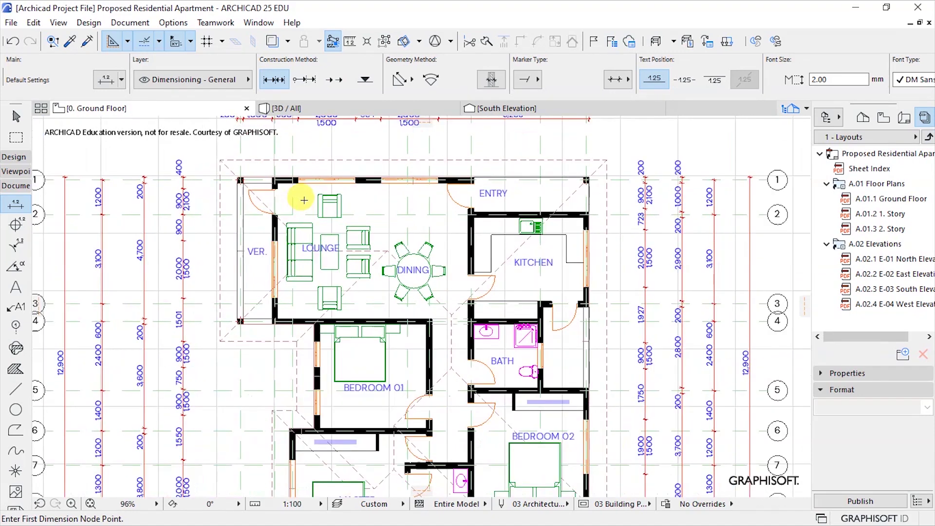
scroll(439, 295, down, 1)
scroll(439, 295, down, 1)
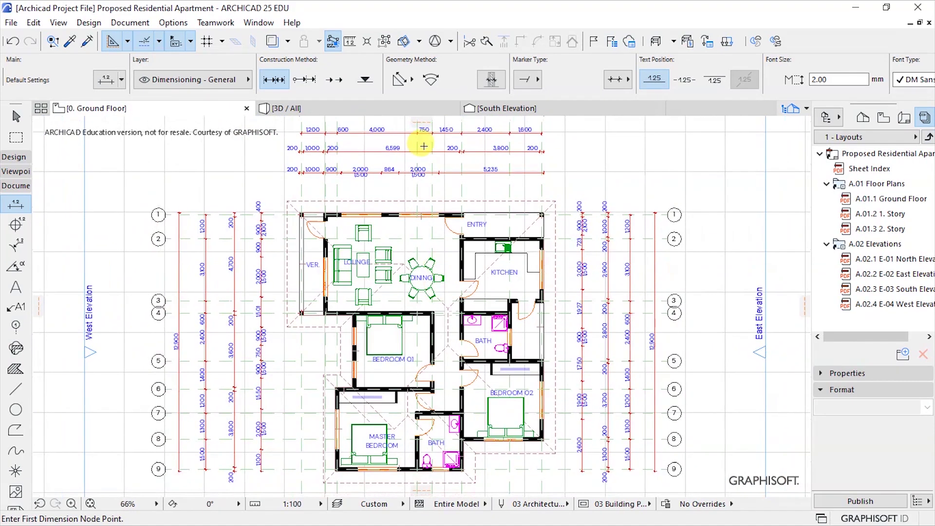
scroll(411, 219, down, 3)
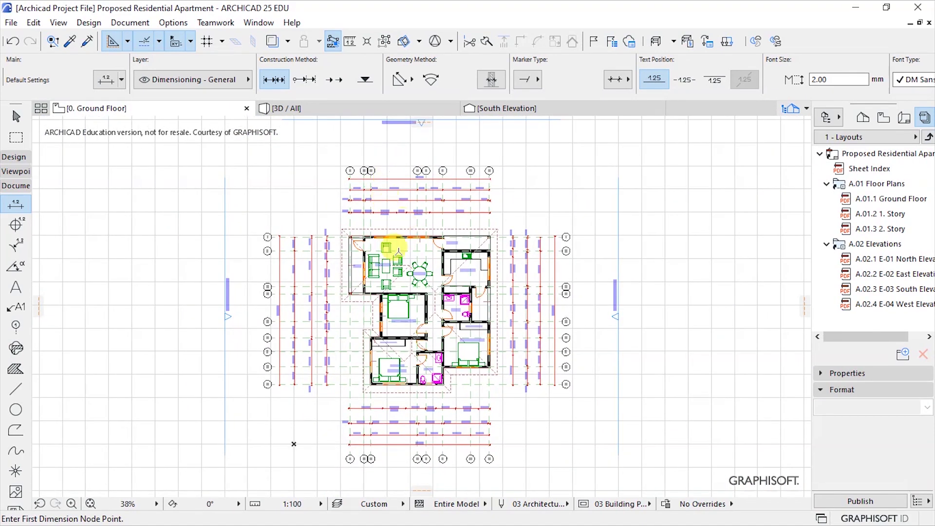
scroll(417, 268, up, 4)
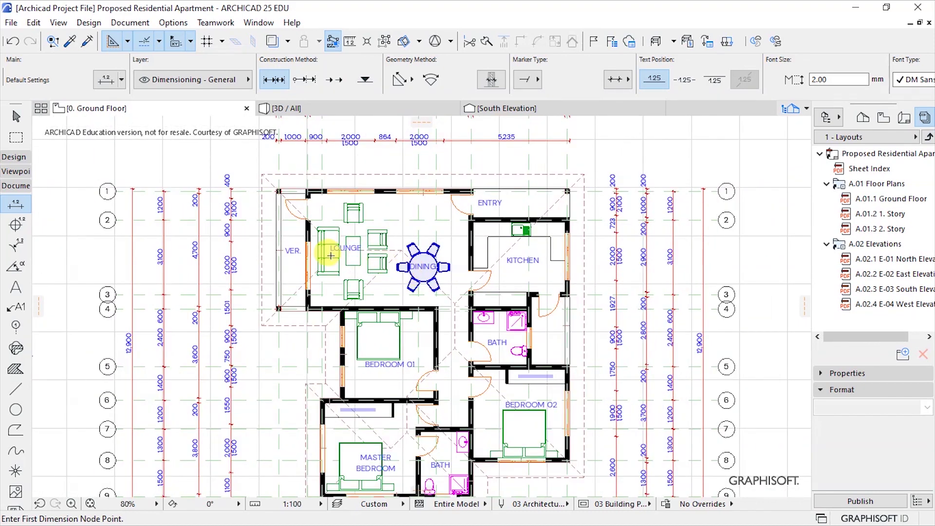
scroll(330, 255, down, 3)
scroll(393, 417, up, 4)
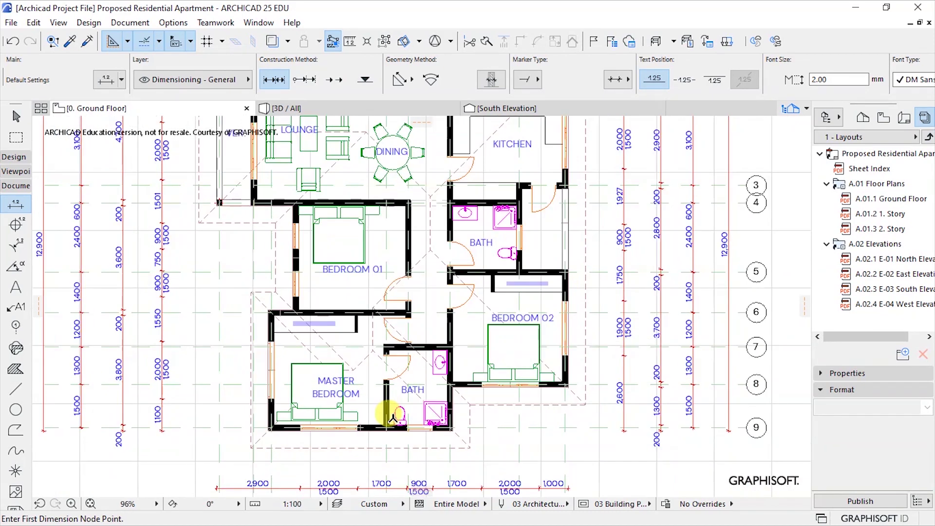
Dimension the Master Bedroom's interior between its south and north wall faces, placing the line inside the room near the west wall
scroll(332, 412, up, 4)
click(227, 449)
click(226, 440)
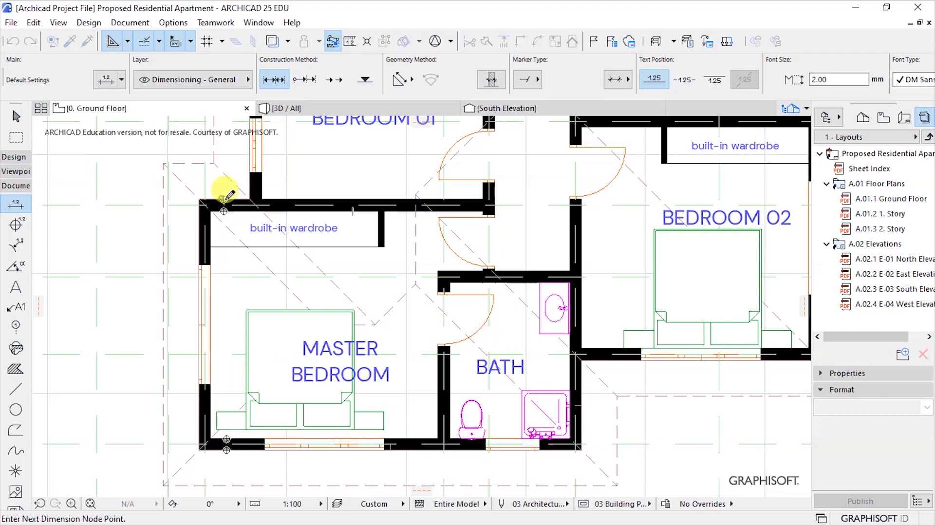
double_click(228, 344)
click(227, 337)
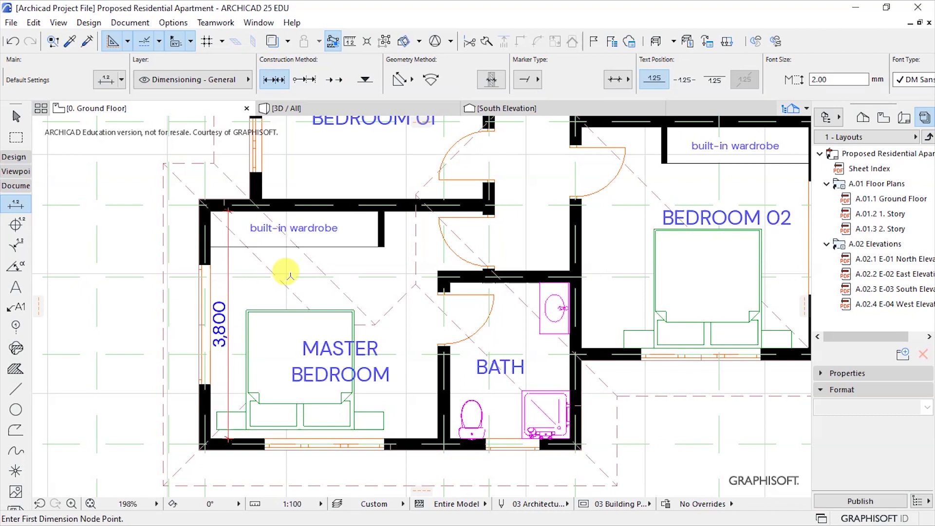
Dimension the Master Bedroom's built-in wardrobe from the west wall's inner face to its end panel, placing the line just south of it
click(211, 239)
click(200, 240)
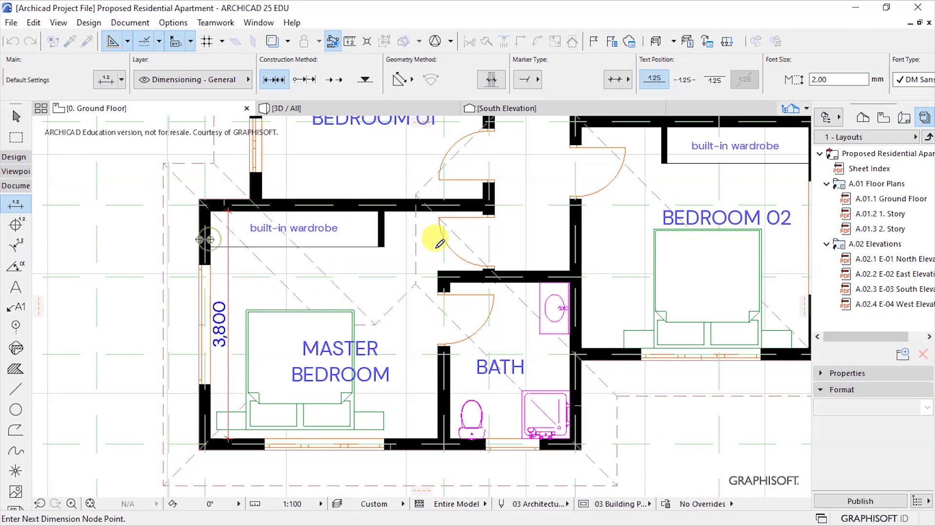
click(439, 276)
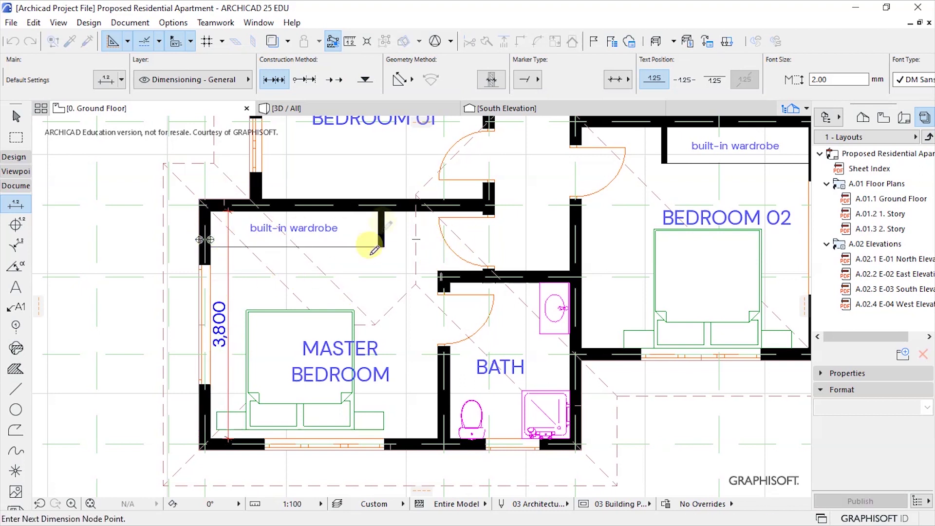
click(379, 229)
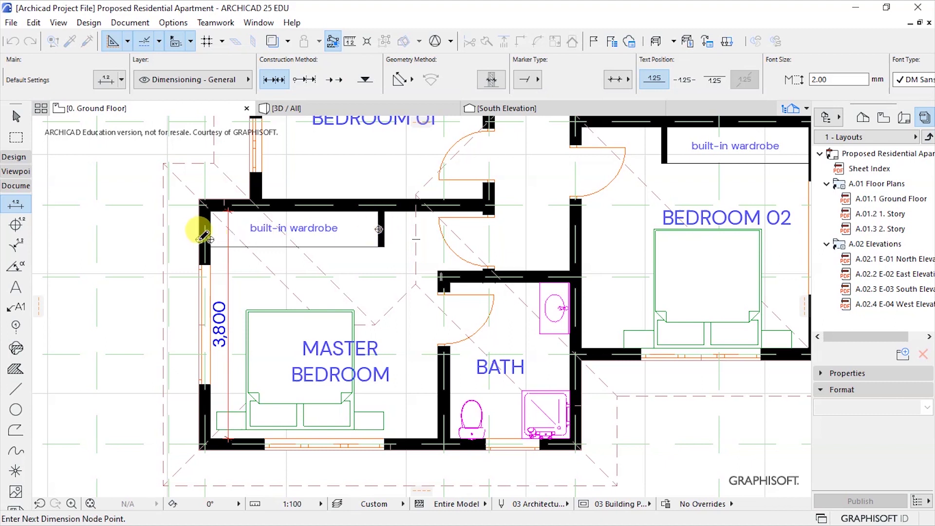
click(290, 261)
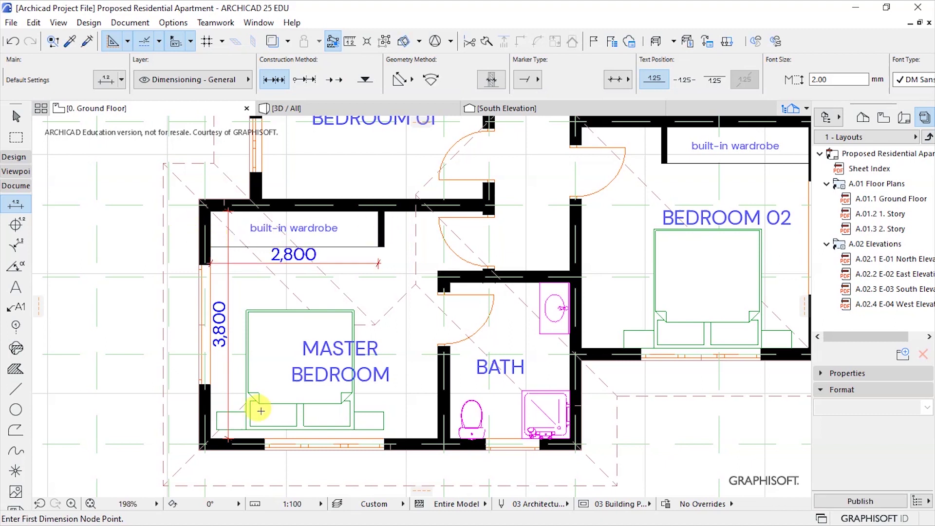
Examine the north dimension chains, especially the wall segment between the two north windows and the segment above the entry
scroll(255, 433, down, 3)
scroll(333, 452, down, 3)
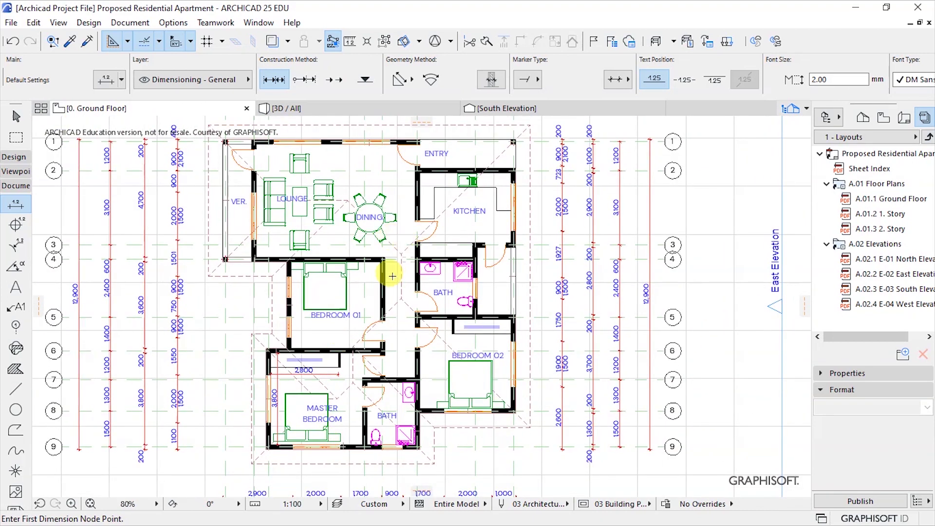
scroll(393, 276, down, 2)
scroll(535, 188, up, 2)
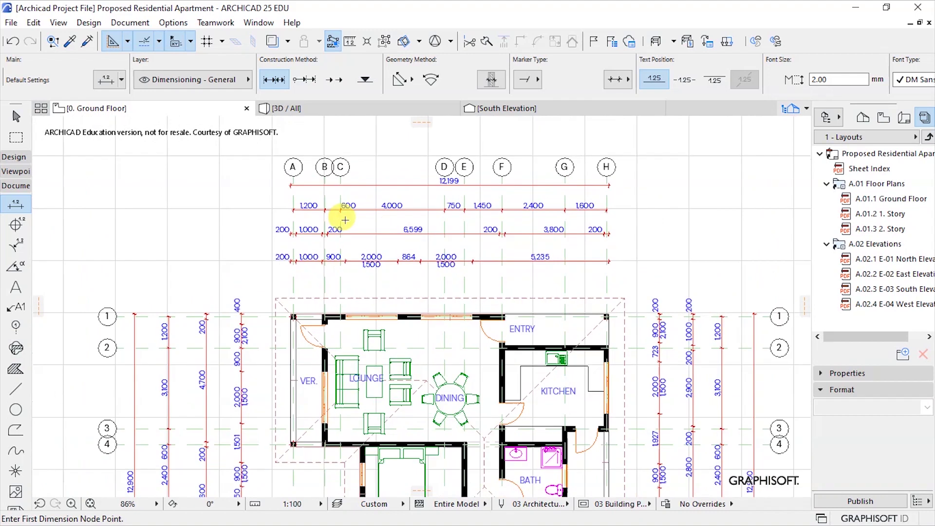
scroll(345, 220, up, 2)
scroll(463, 303, up, 1)
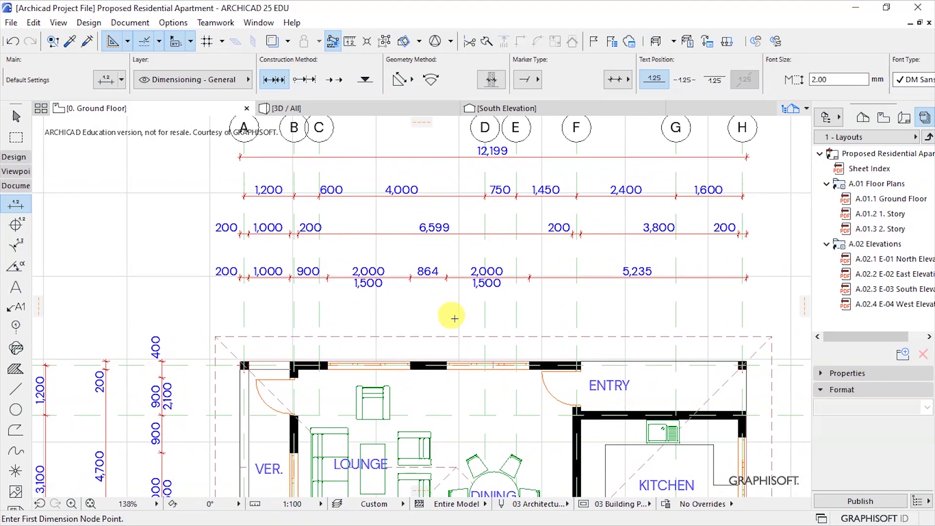
middle_drag(655, 312, 631, 313)
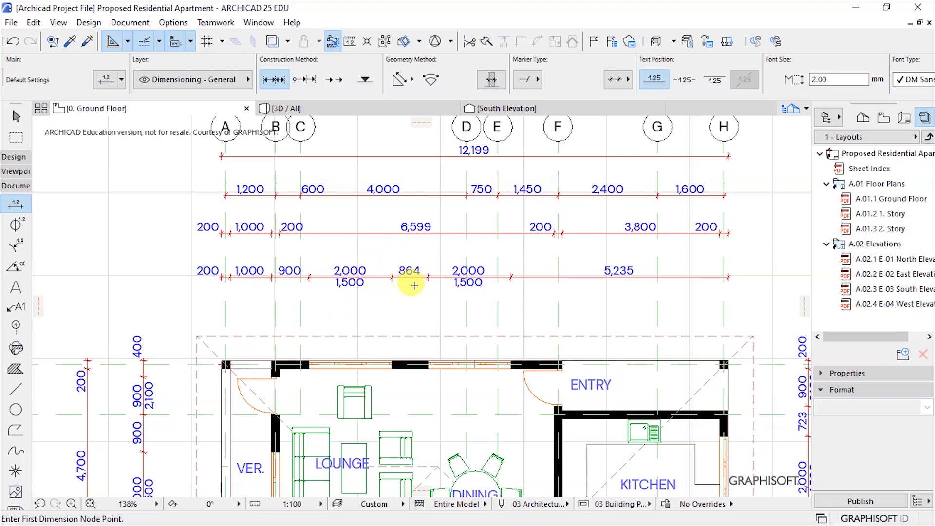
scroll(401, 259, up, 5)
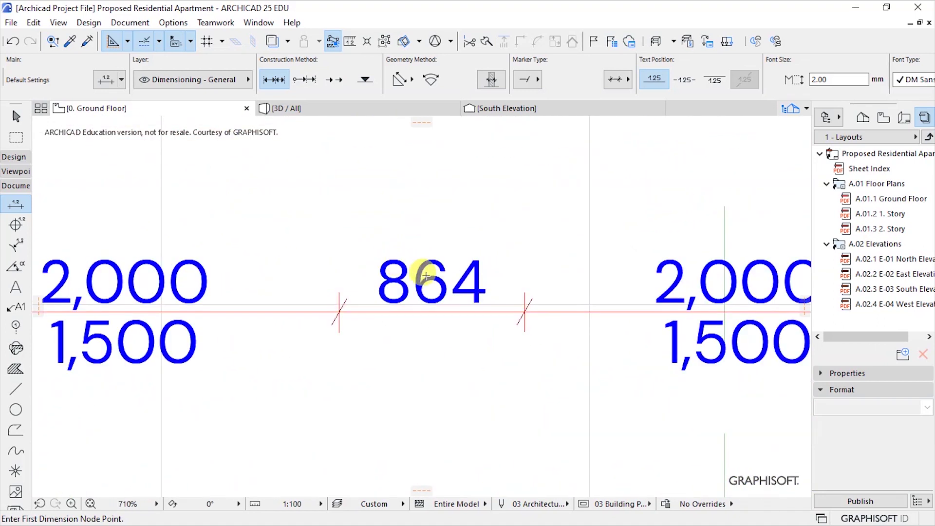
scroll(419, 276, down, 4)
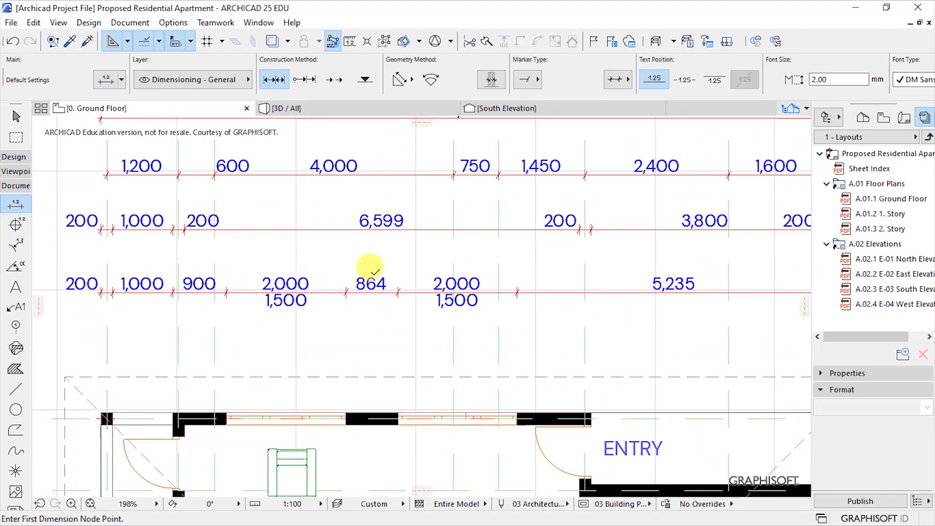
scroll(619, 280, up, 2)
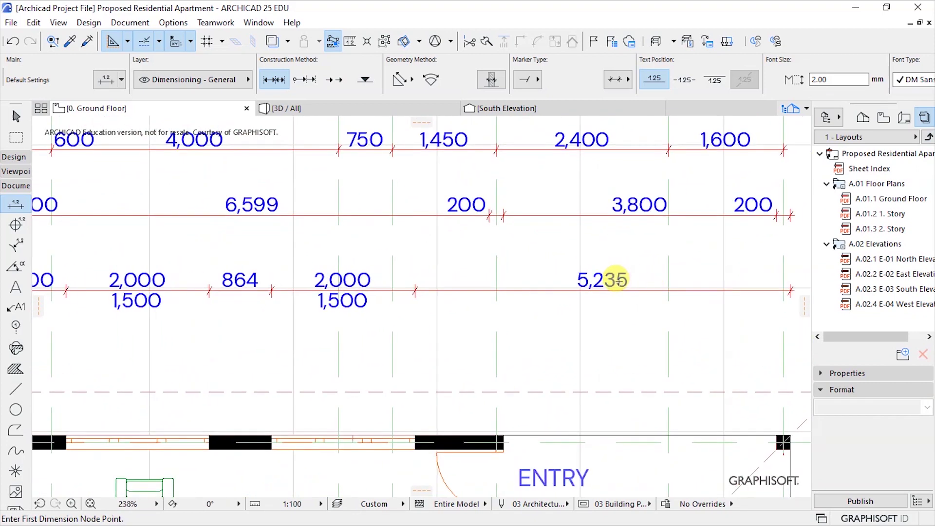
scroll(564, 267, down, 3)
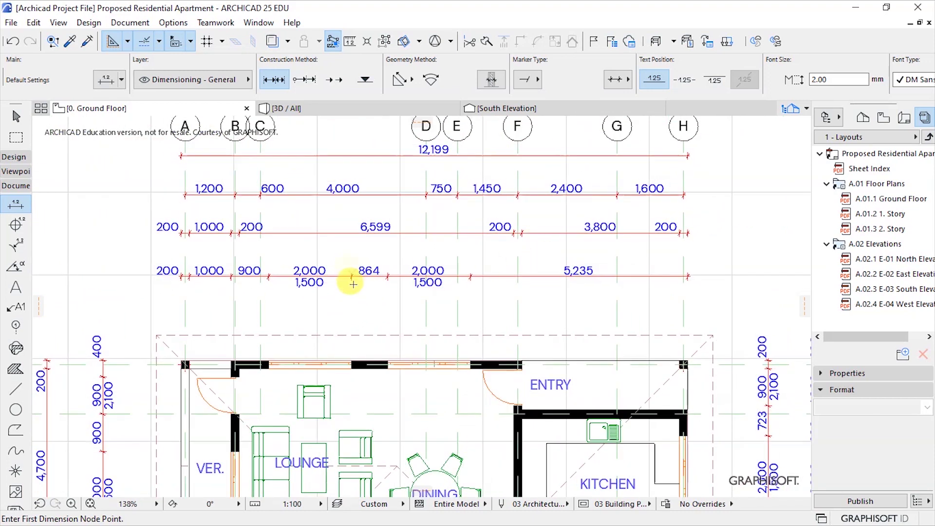
scroll(366, 304, up, 2)
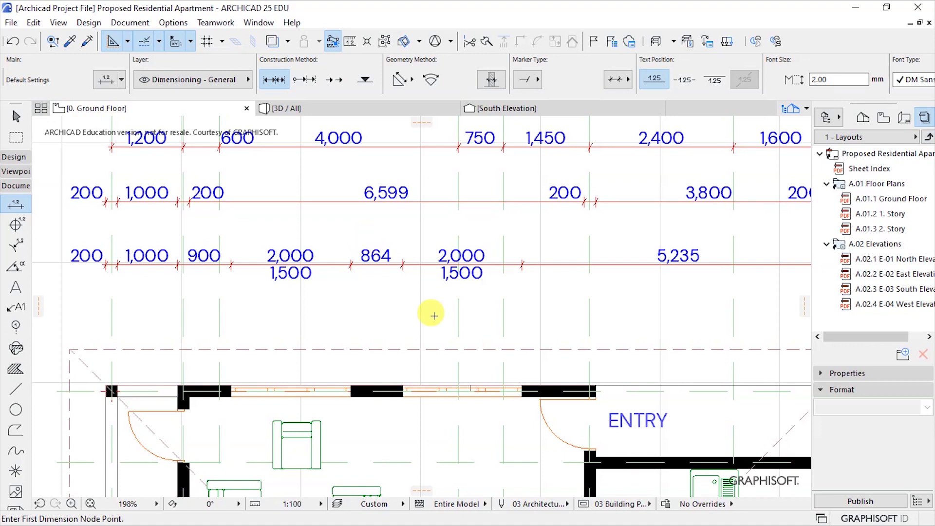
Move the 2,000 mm north window nearest the entry 36 mm east along its wall
shift+click(518, 404)
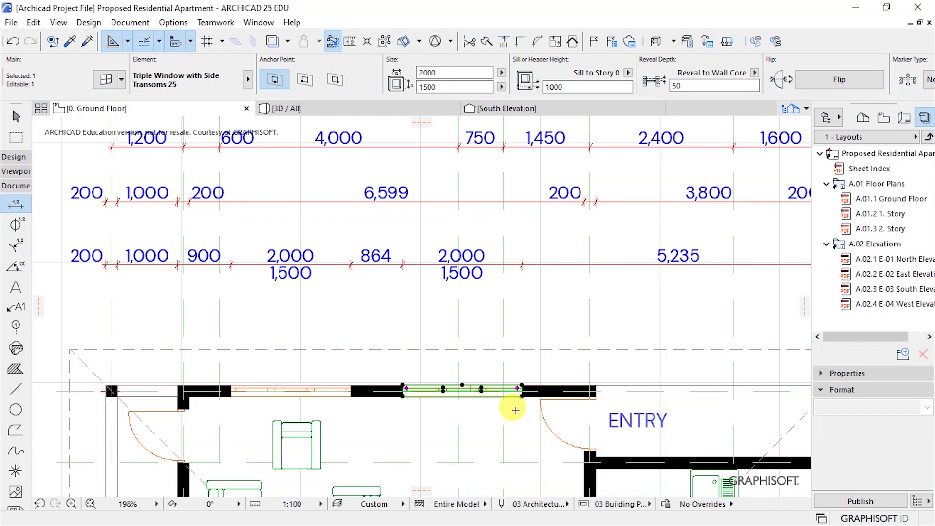
key(Escape)
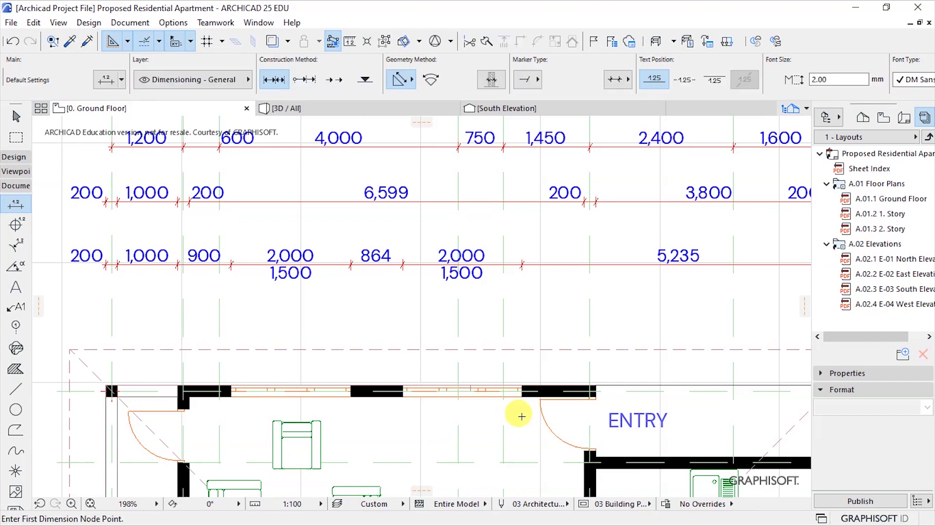
shift+click(518, 417)
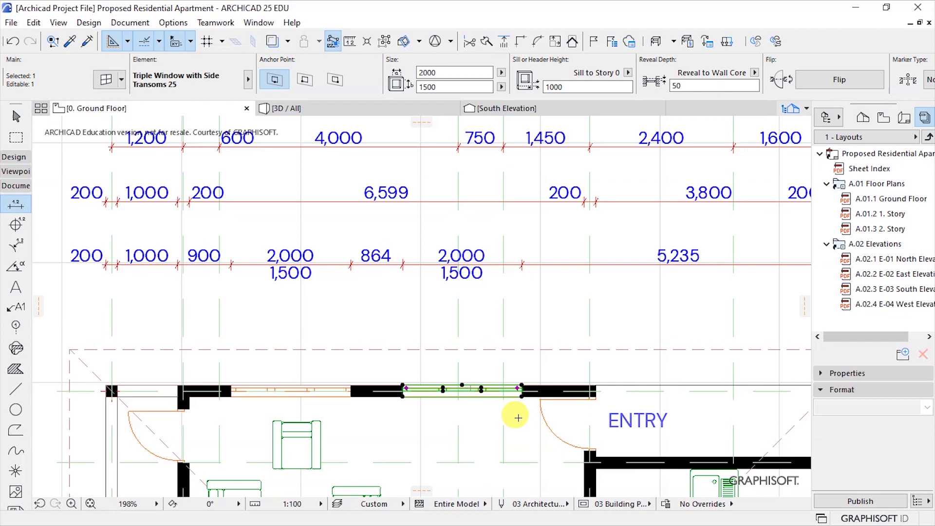
right_click(510, 409)
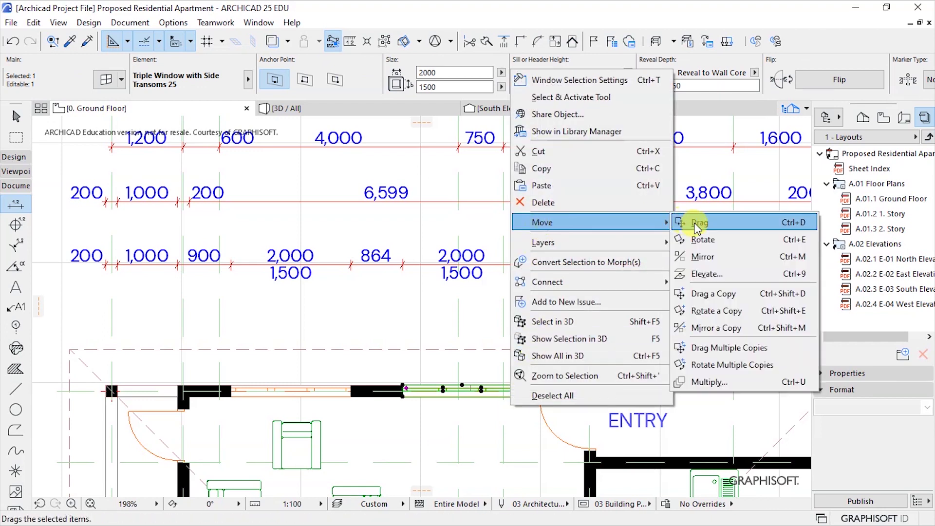
click(695, 222)
click(522, 396)
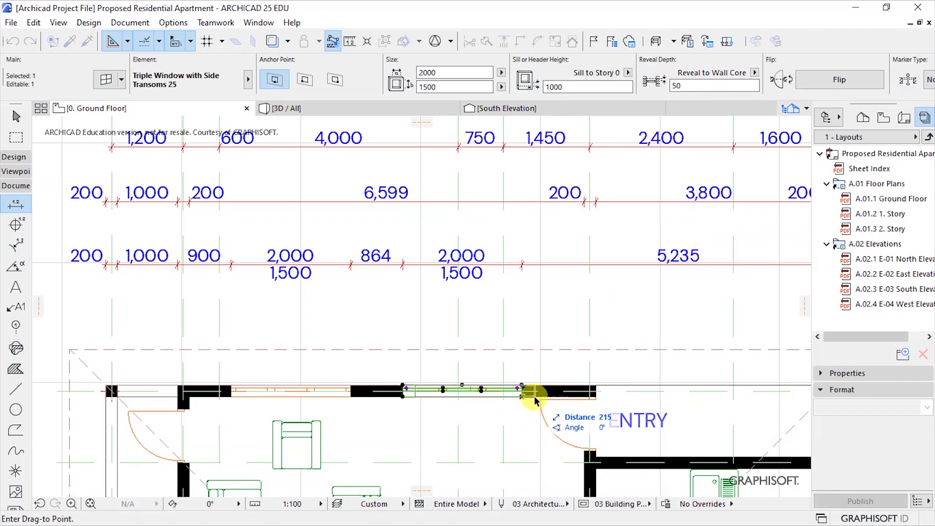
text(36)
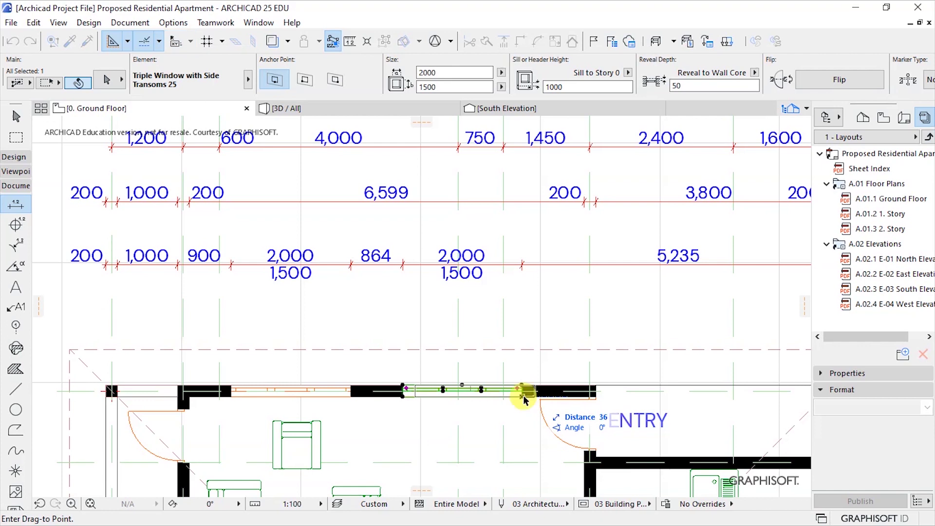
key(Return)
key(Escape)
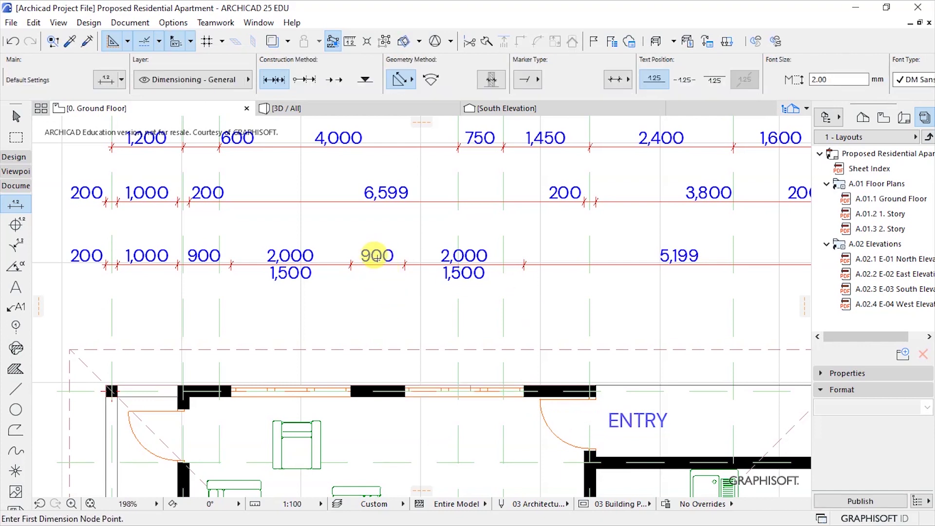
scroll(378, 256, up, 4)
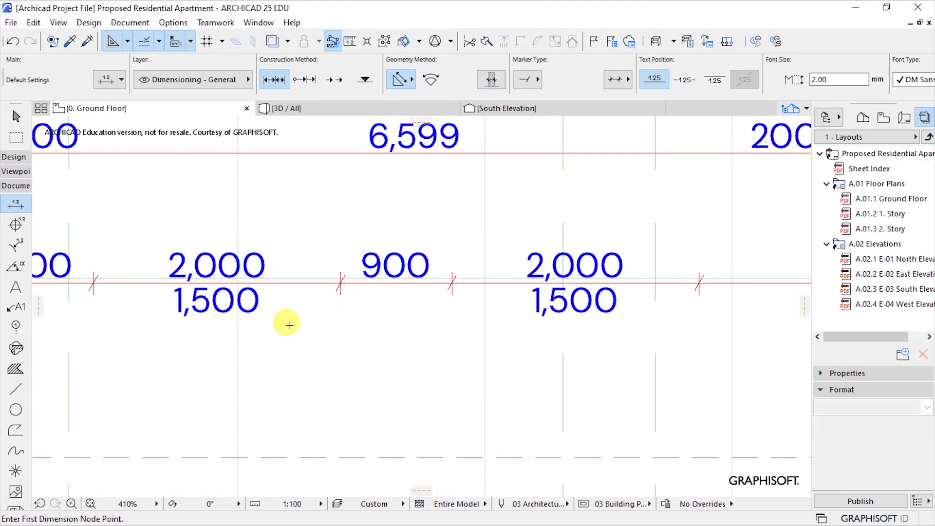
scroll(289, 325, down, 7)
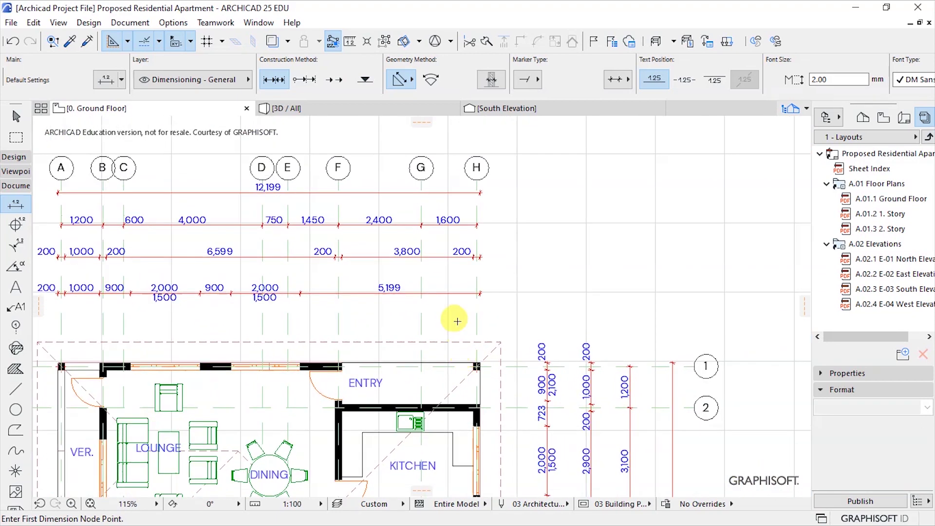
scroll(458, 321, up, 2)
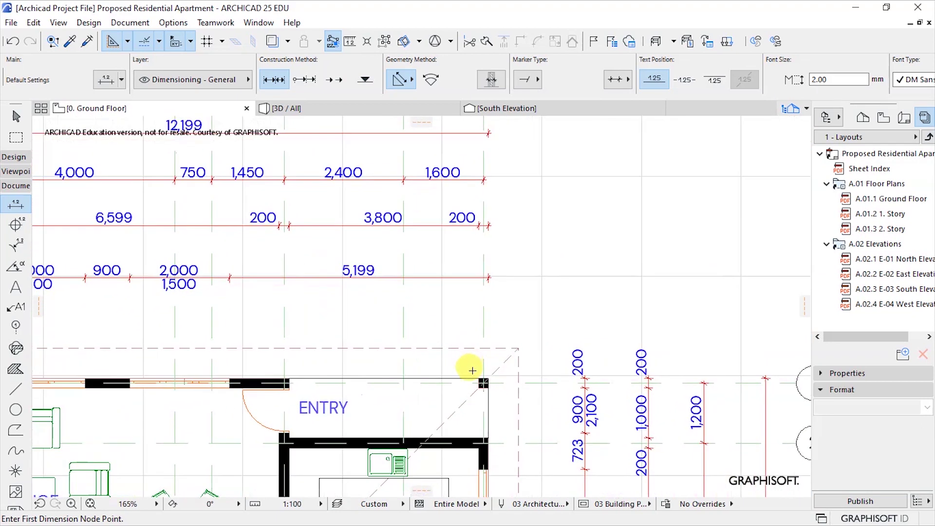
right_click(359, 271)
click(394, 285)
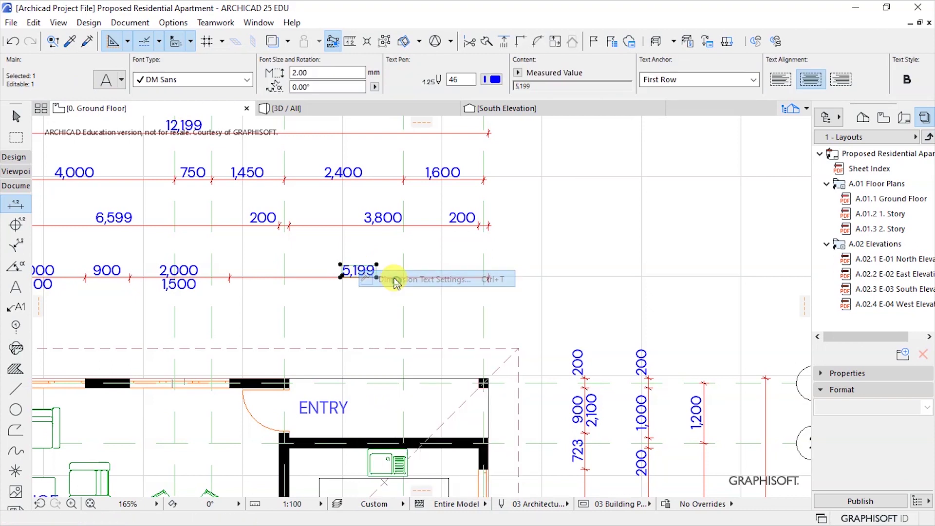
click(308, 139)
text(6)
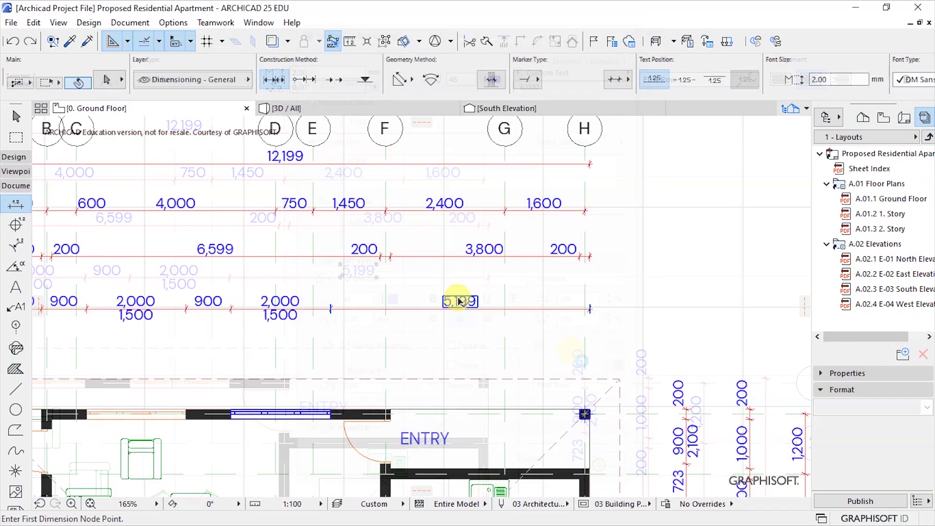
Override the text of the innermost north chain's dimension spanning the entry side with the custom text 5,200
scroll(465, 303, up, 3)
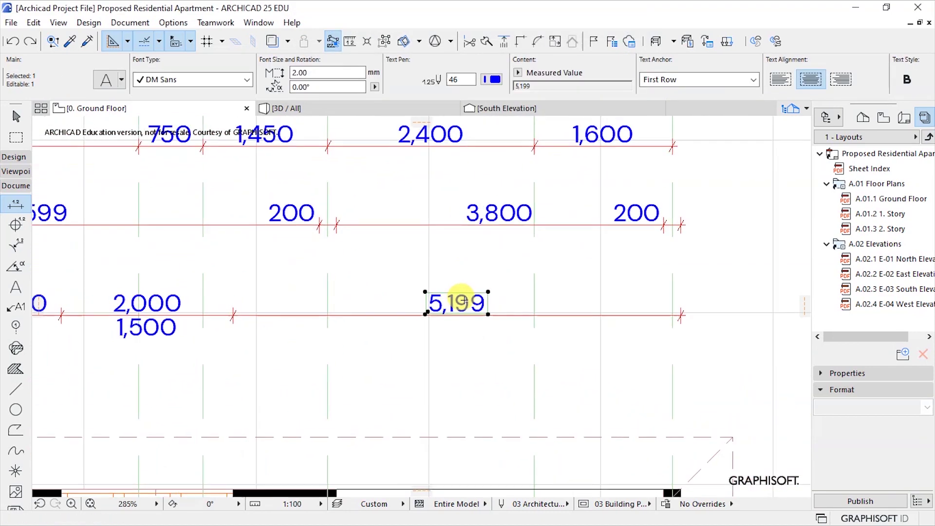
right_click(458, 304)
key(Escape)
key(ctrl+t)
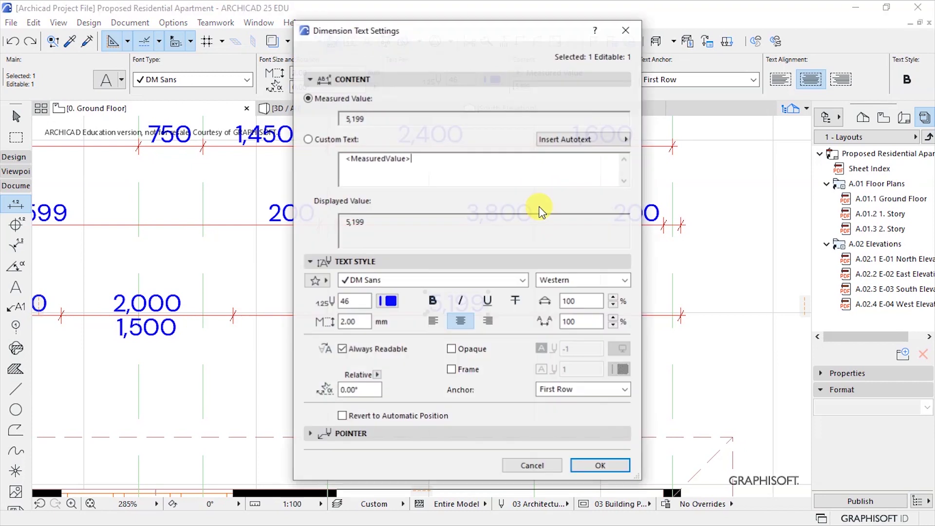
drag(411, 159, 344, 158)
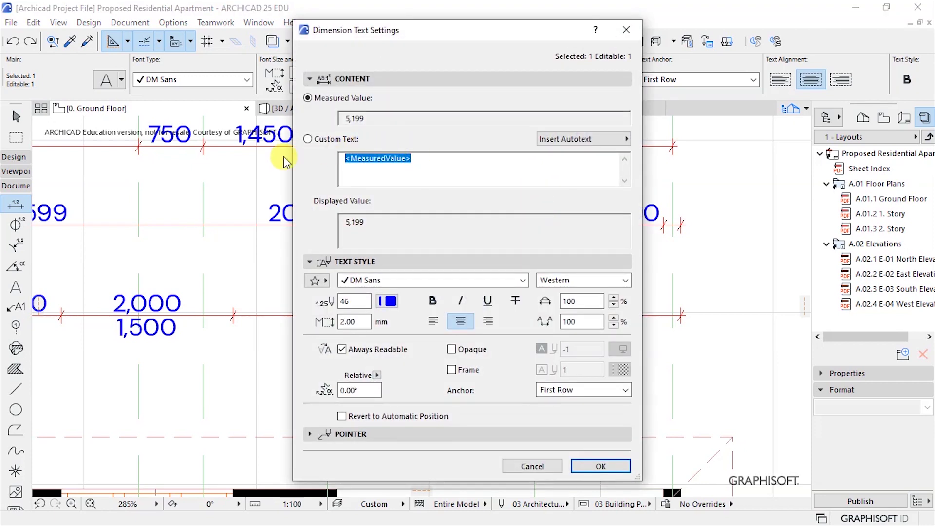
key(BackSpace)
text(2000)
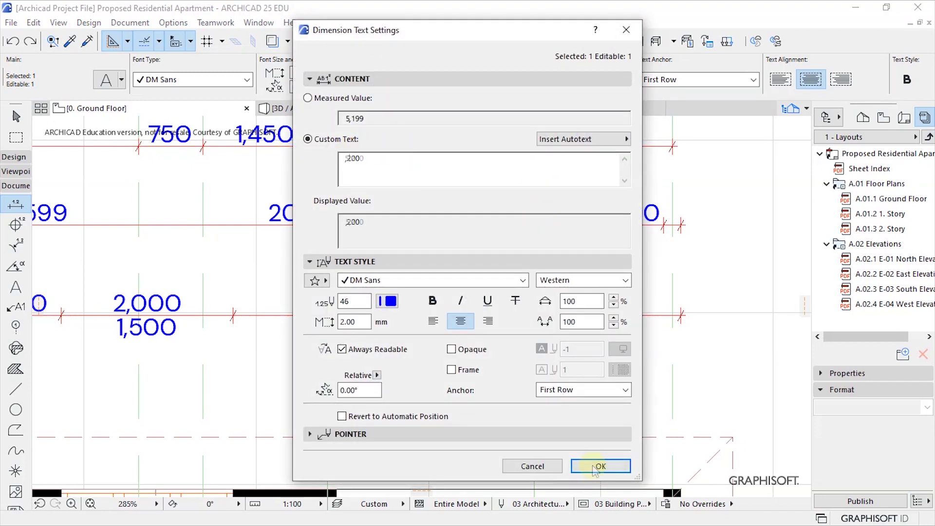
click(599, 466)
key(Escape)
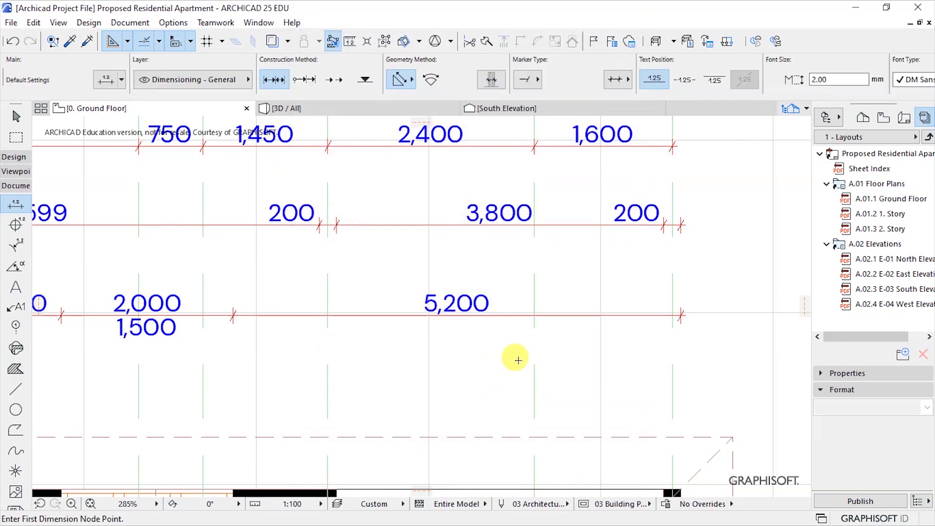
Override the overall north dimension's text beneath the grid bubbles with the custom text 12,200
scroll(518, 361, down, 5)
scroll(440, 316, up, 4)
right_click(449, 292)
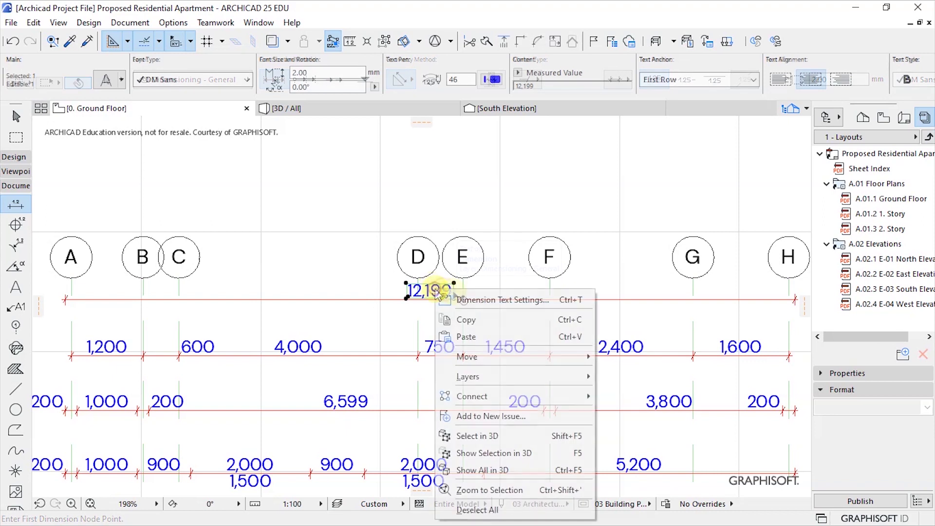
click(470, 298)
text(12,200)
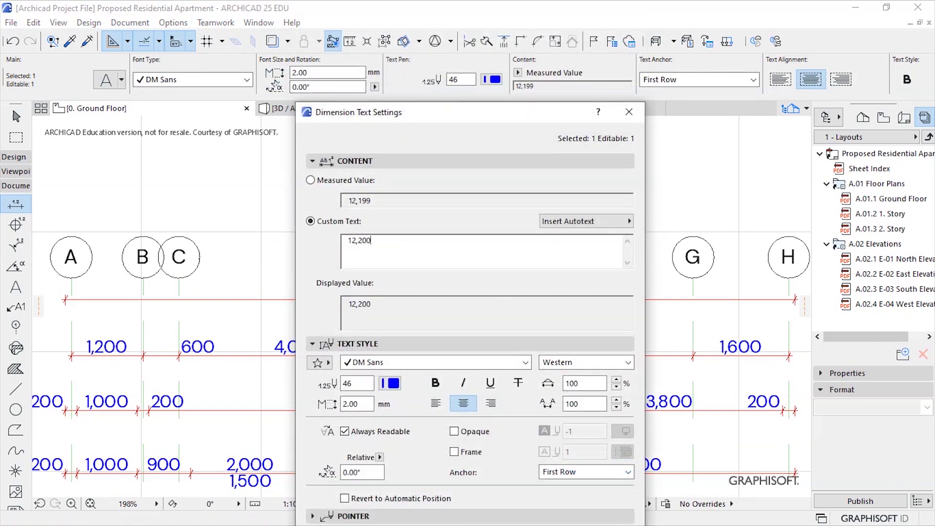
drag(532, 113, 499, 28)
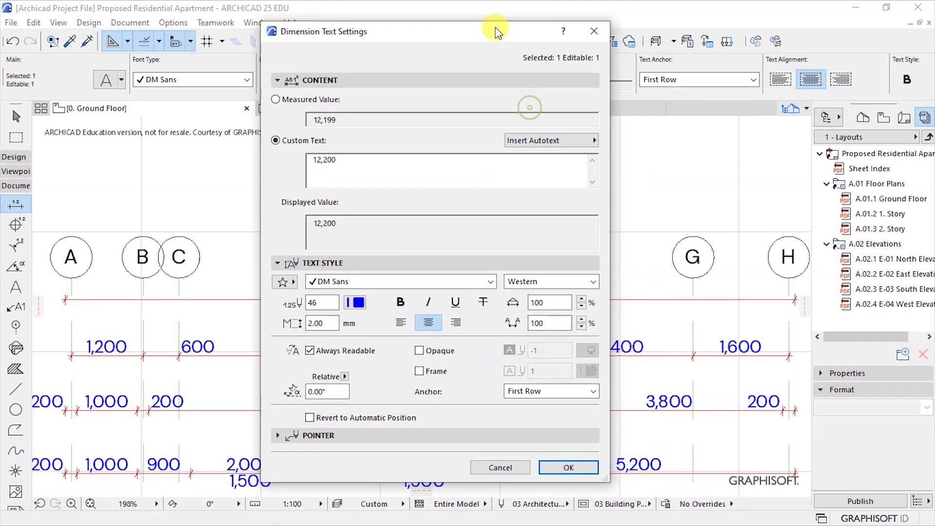
click(553, 459)
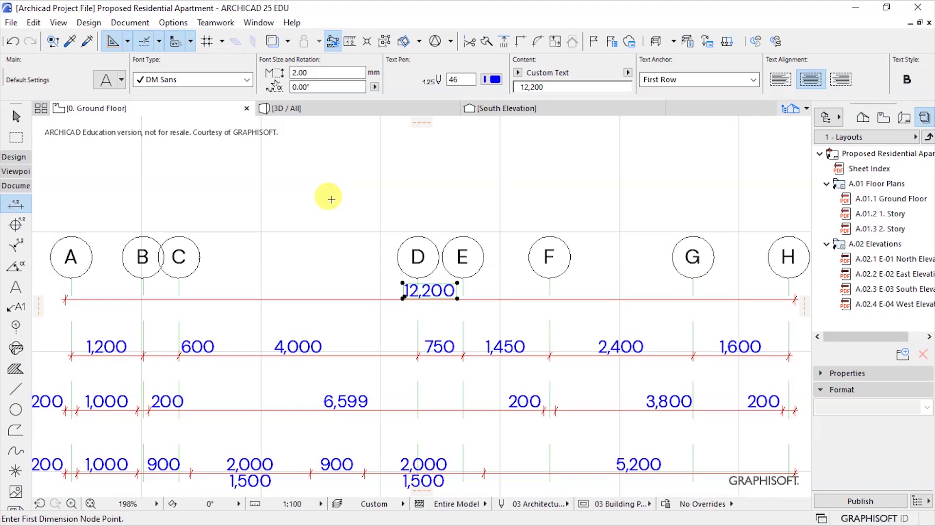
key(Escape)
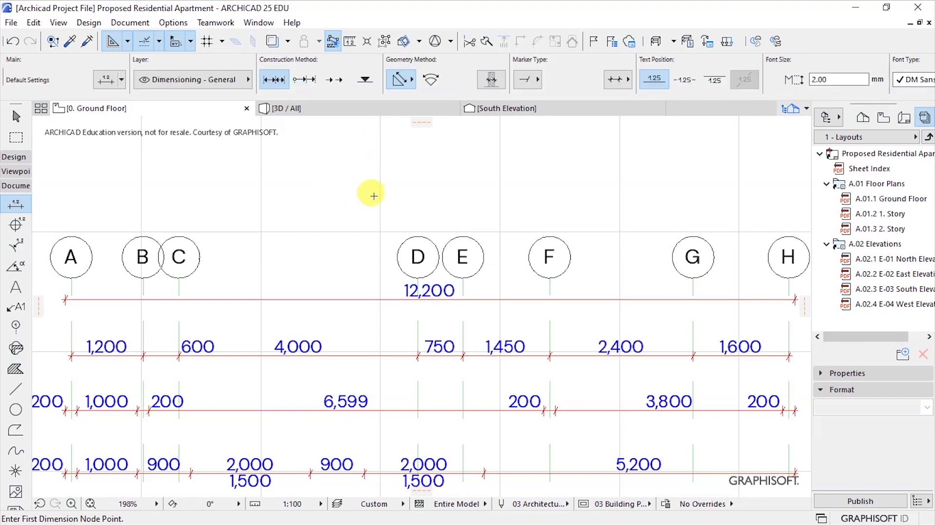
Move the kitchen's east window 23 mm north along its wall
scroll(372, 194, down, 4)
scroll(493, 288, down, 2)
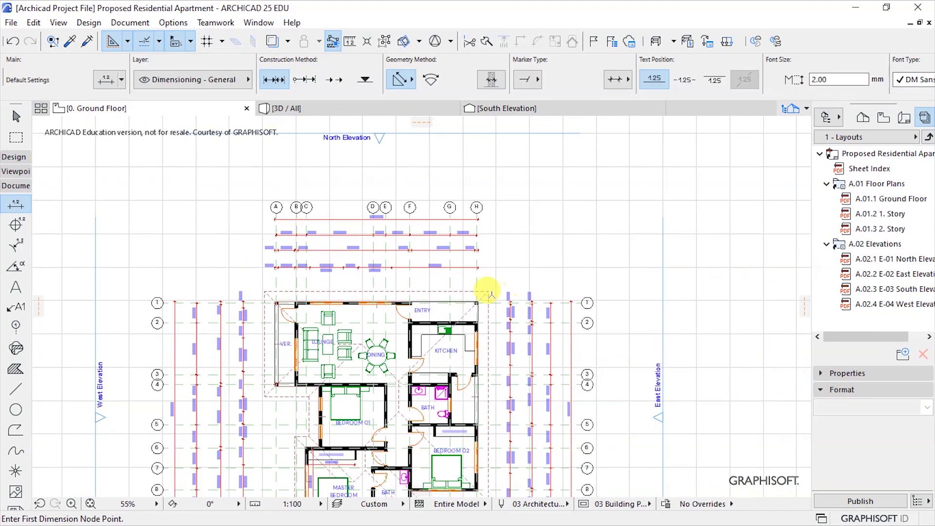
scroll(491, 292, up, 4)
middle_drag(450, 338, 528, 401)
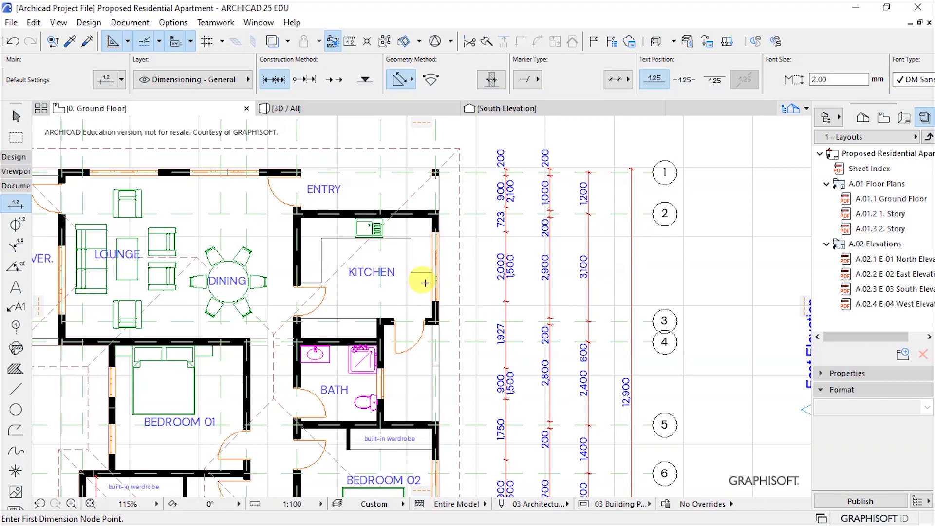
scroll(502, 221, up, 5)
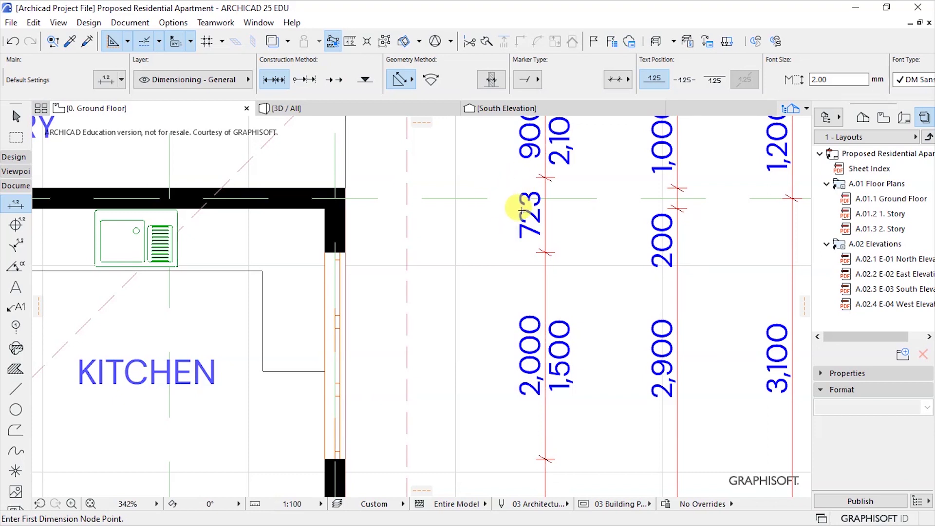
scroll(522, 211, down, 3)
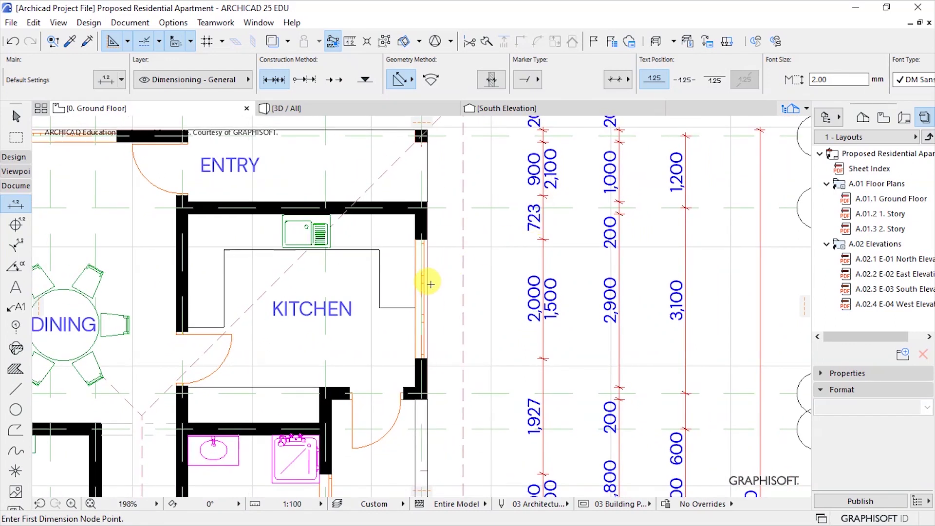
scroll(404, 242, up, 1)
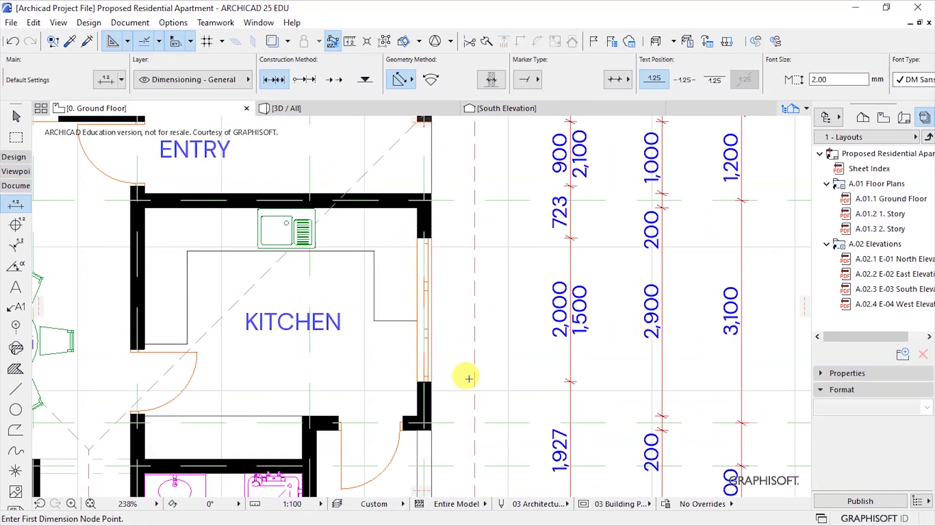
shift+click(429, 385)
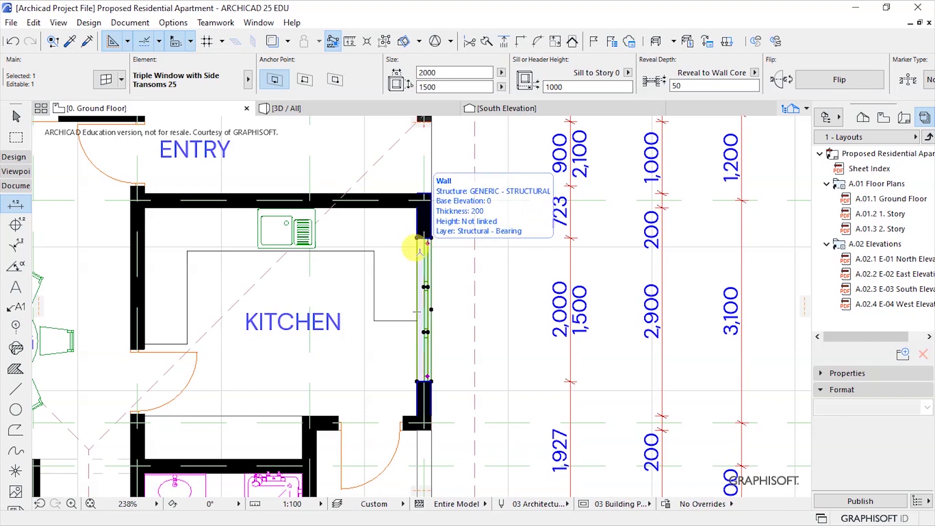
right_click(493, 263)
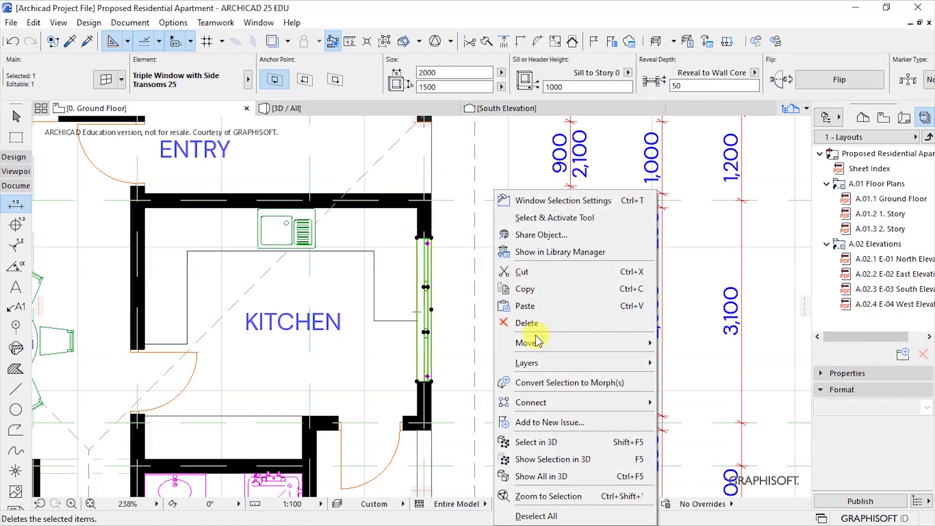
mouse_move(526, 344)
click(682, 346)
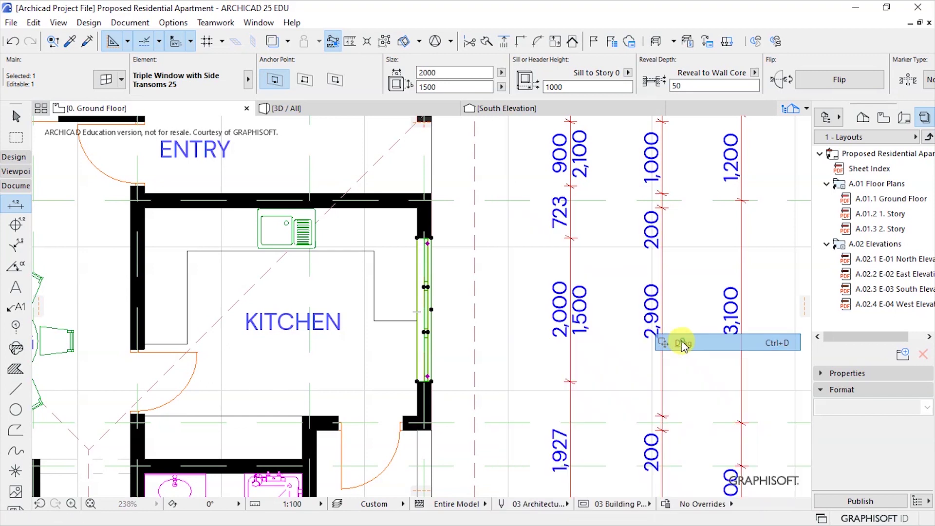
click(428, 378)
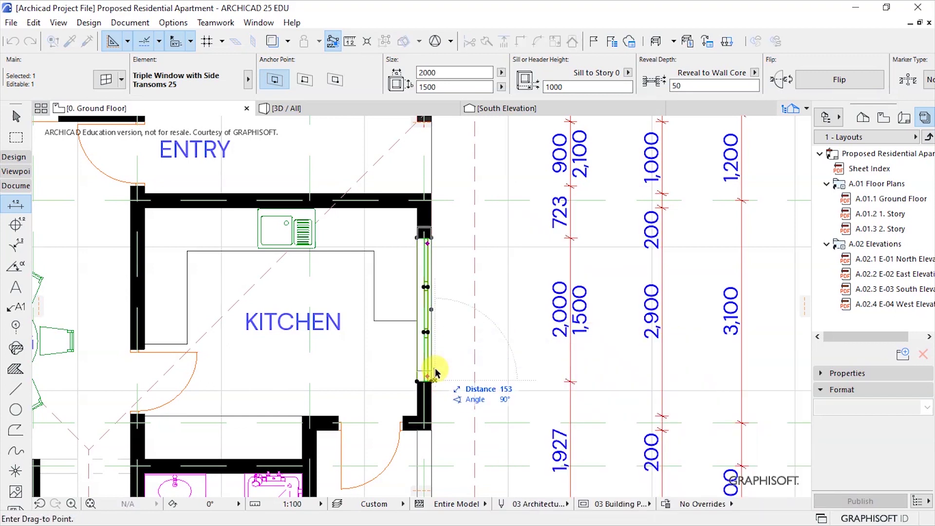
text(23)
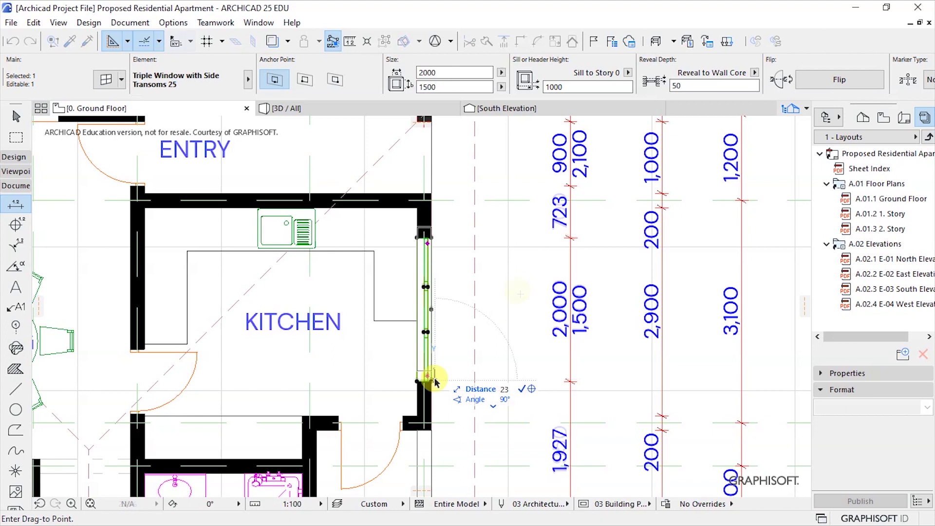
key(Return)
key(Escape)
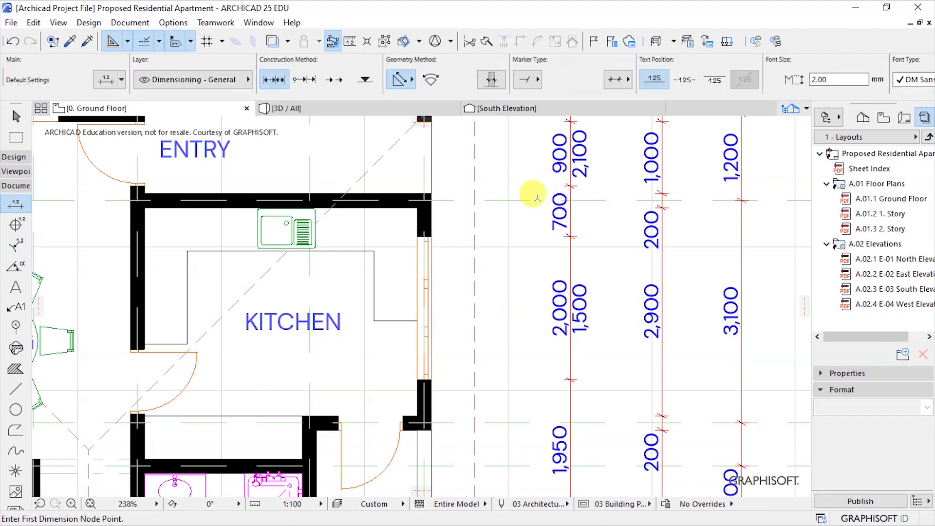
Examine the east and south dimension chains around the bedrooms and baths for uneven opening spacings
scroll(545, 225, down, 2)
scroll(543, 432, down, 3)
scroll(543, 411, up, 4)
middle_drag(529, 418, 522, 192)
scroll(637, 314, down, 3)
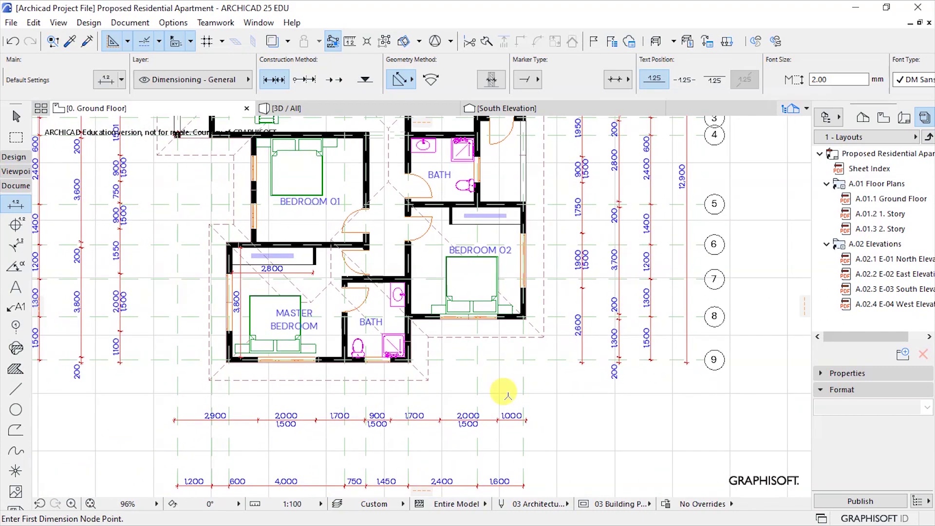
scroll(282, 436, up, 3)
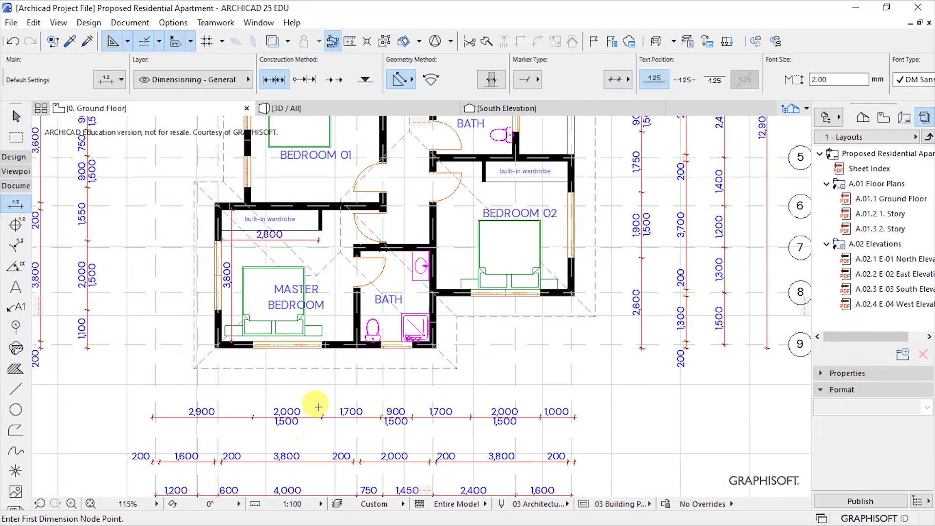
Move the lounge's west window, between the veranda and the lounge, 0.5 mm south along its wall
scroll(285, 428, up, 1)
scroll(466, 389, down, 3)
scroll(307, 371, up, 2)
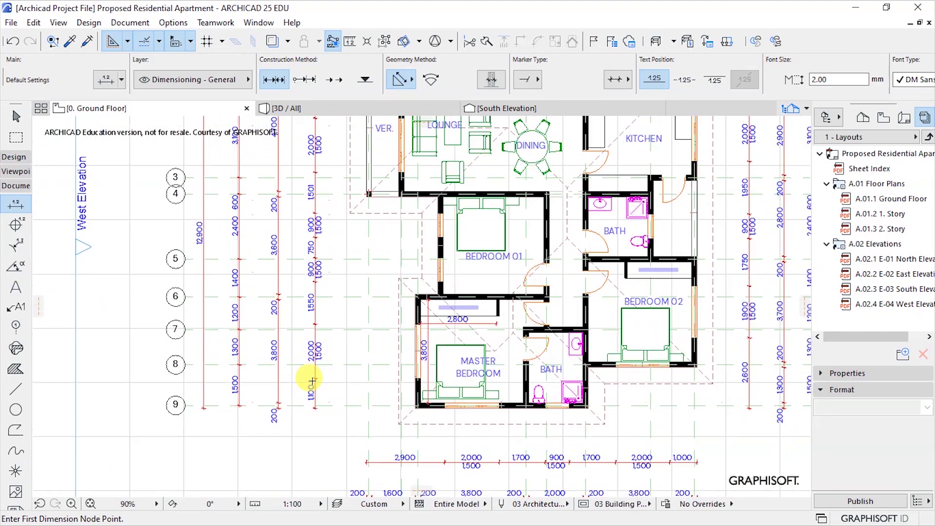
middle_drag(335, 344, 336, 412)
middle_drag(334, 262, 341, 370)
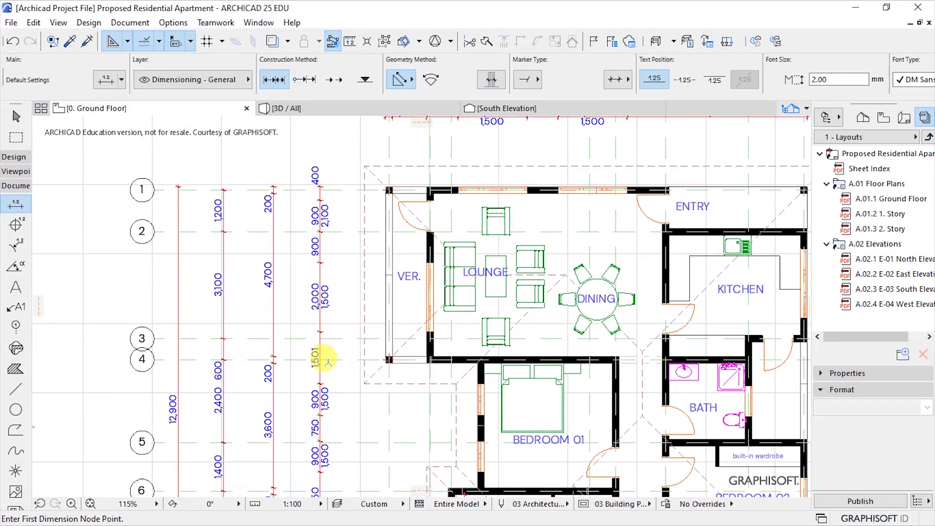
scroll(337, 351, up, 2)
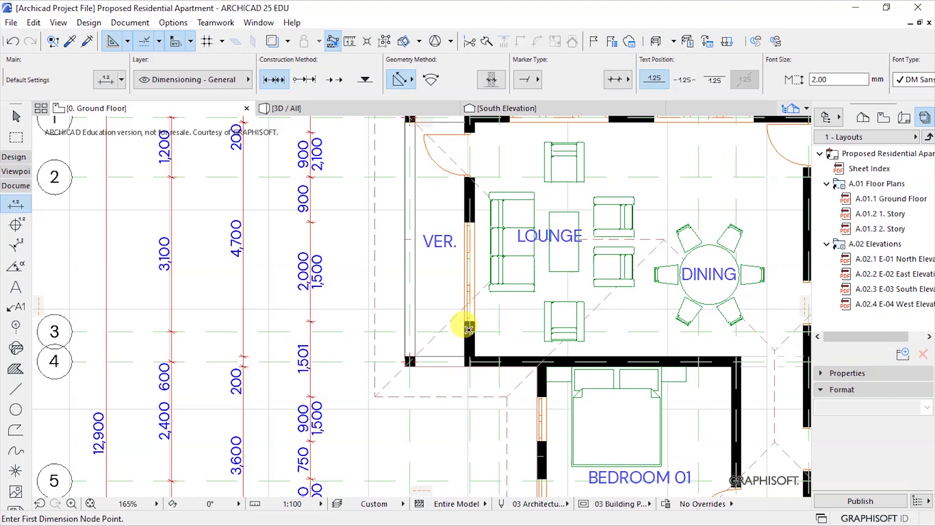
shift+click(470, 314)
right_click(485, 313)
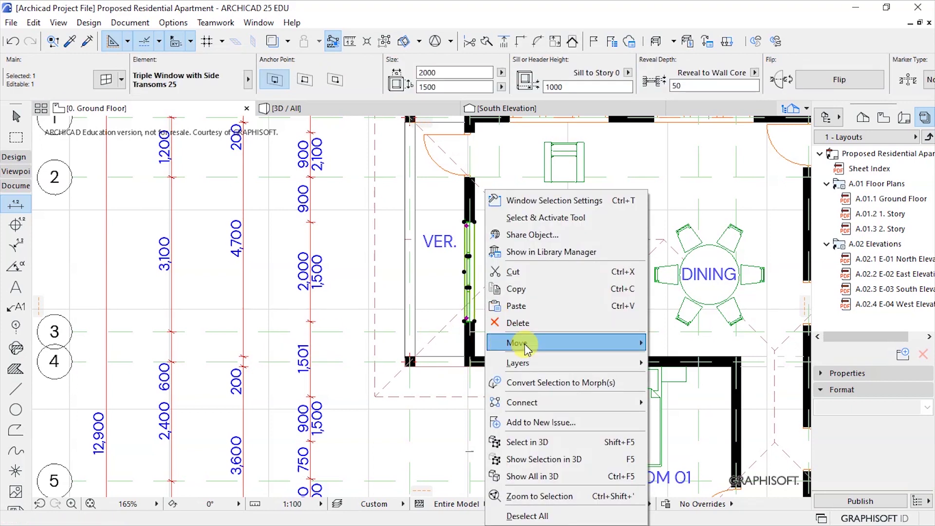
mouse_move(548, 343)
click(684, 342)
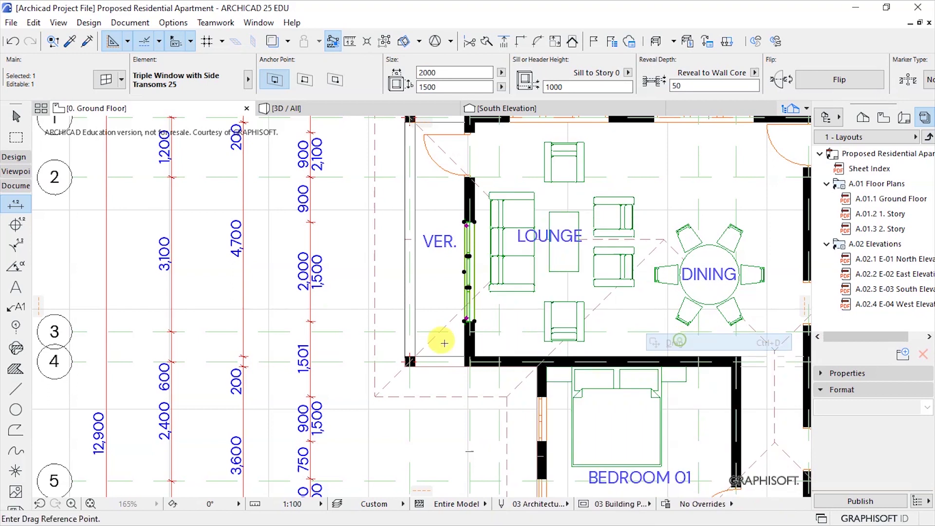
click(467, 321)
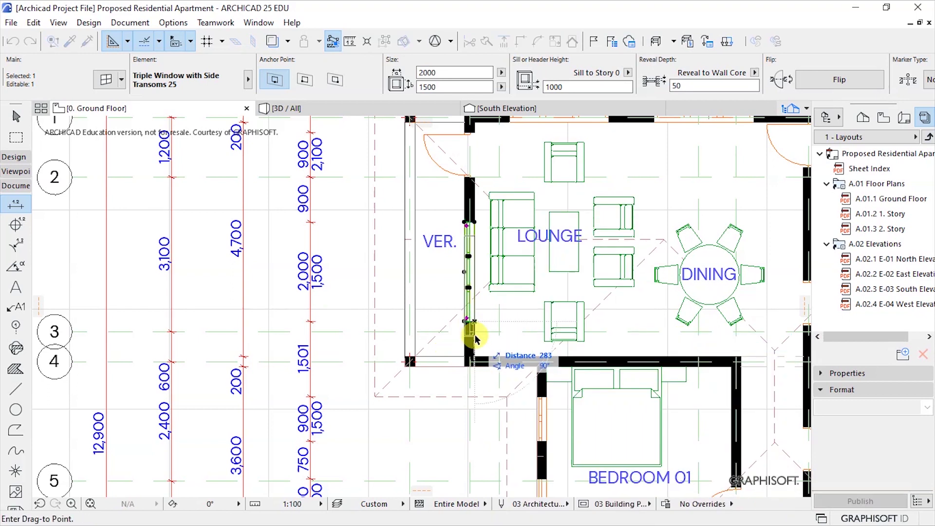
text(0.5)
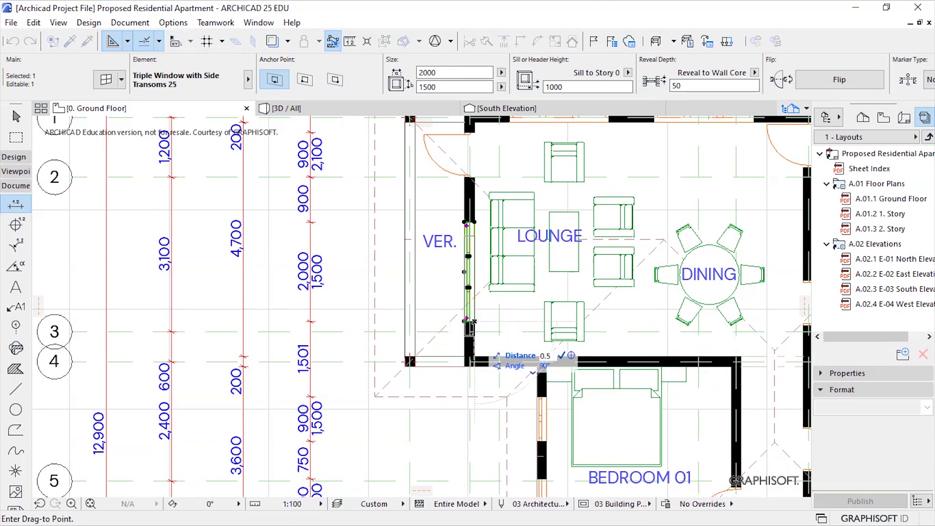
key(Return)
key(Escape)
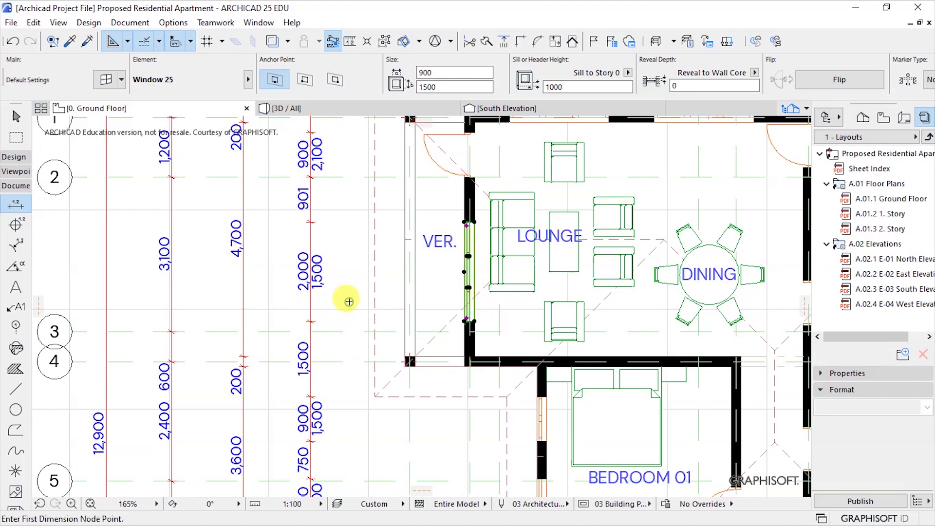
Save the project after reviewing the whole dimensioned ground floor plan
key(ctrl+apostrophe)
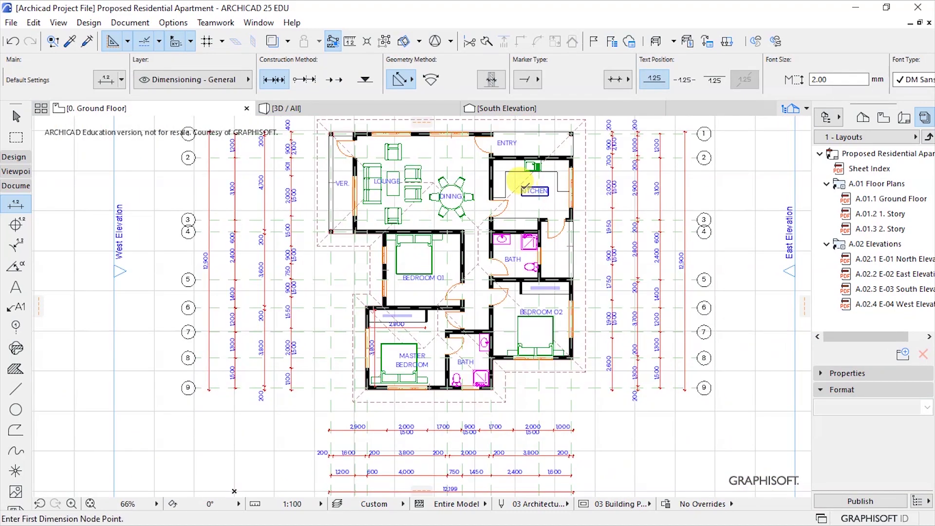
middle_drag(523, 210, 516, 254)
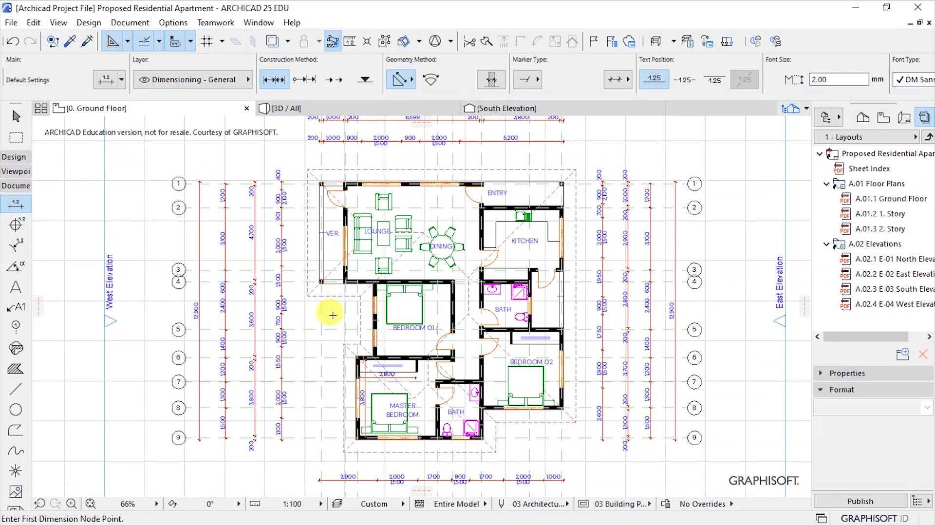
scroll(332, 314, up, 1)
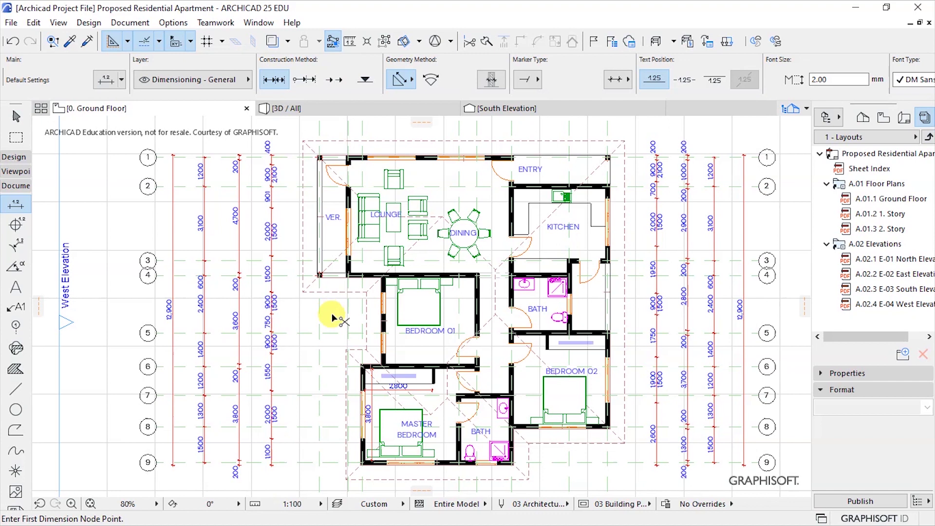
key(ctrl+s)
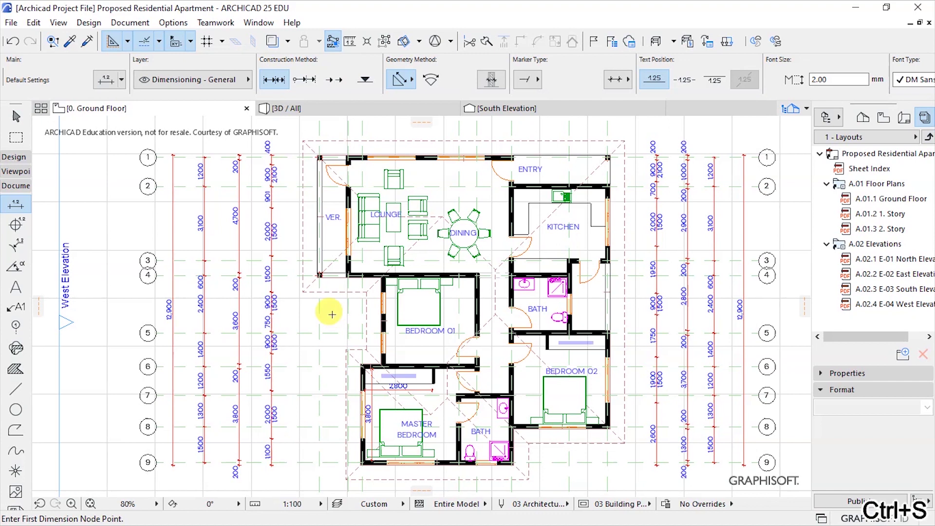